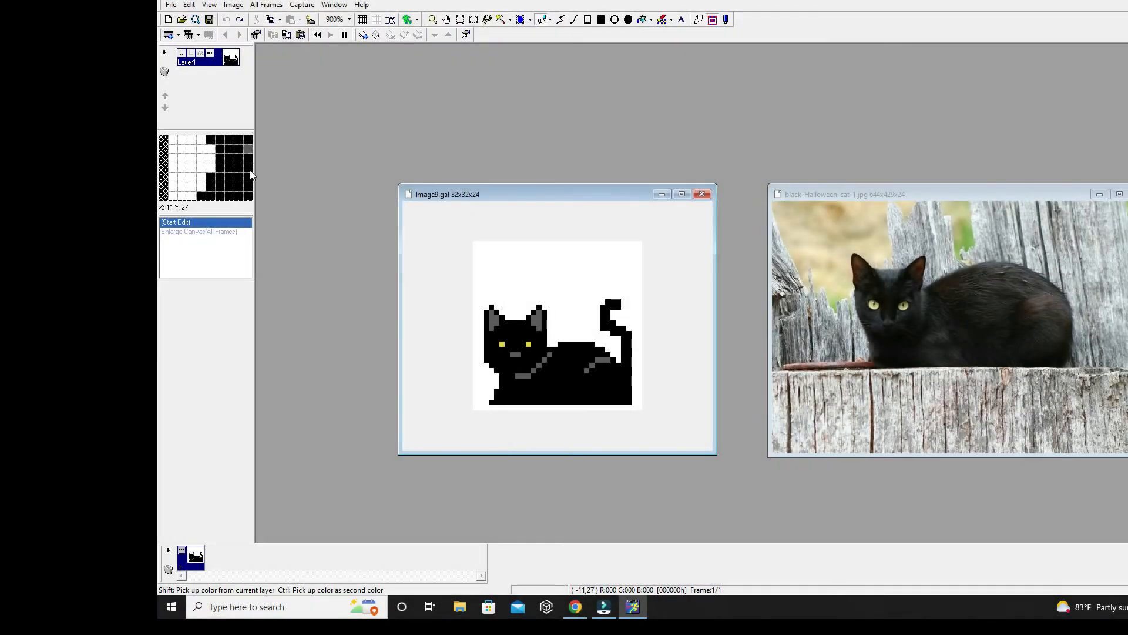
- Enlarge the canvas of the cat image to 100 by 100 pixels
left_click(266, 5)
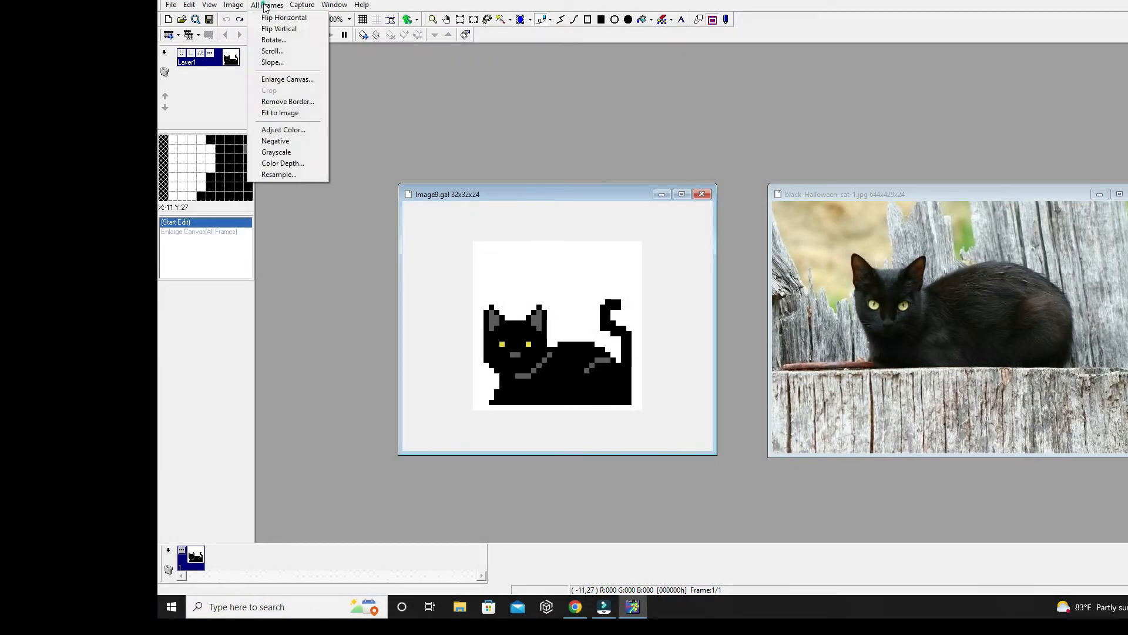
left_click(284, 80)
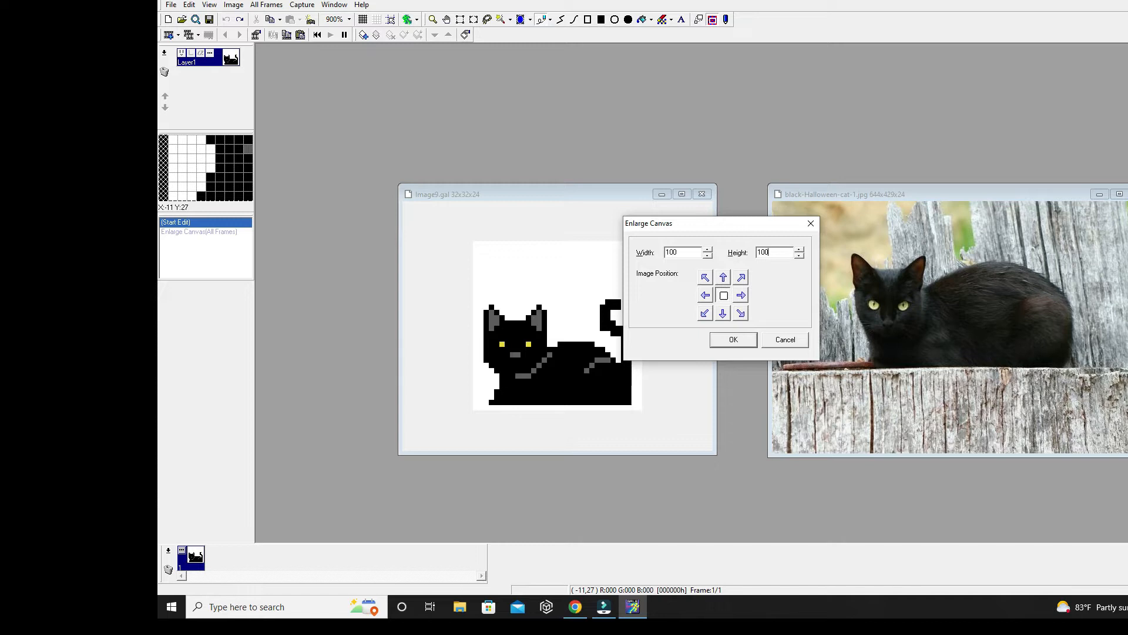
key("Return")
- Select the black cat and move it to the lower-right area of the enlarged canvas
left_click_drag(676, 196, 597, 121)
scroll(634, 359, "down", 4)
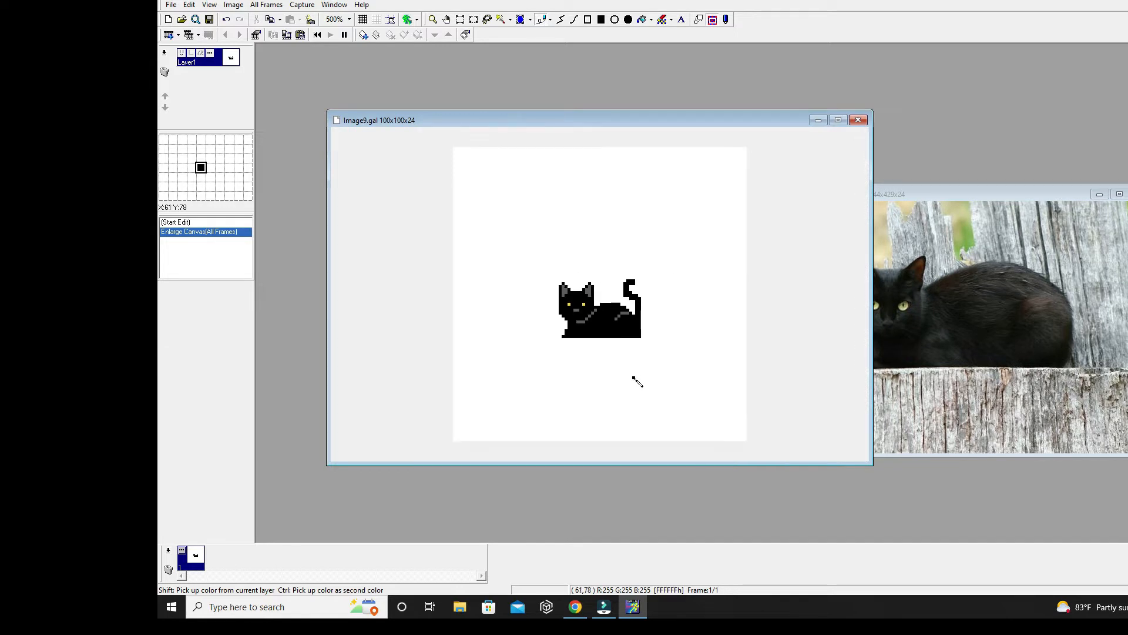
left_click(461, 21)
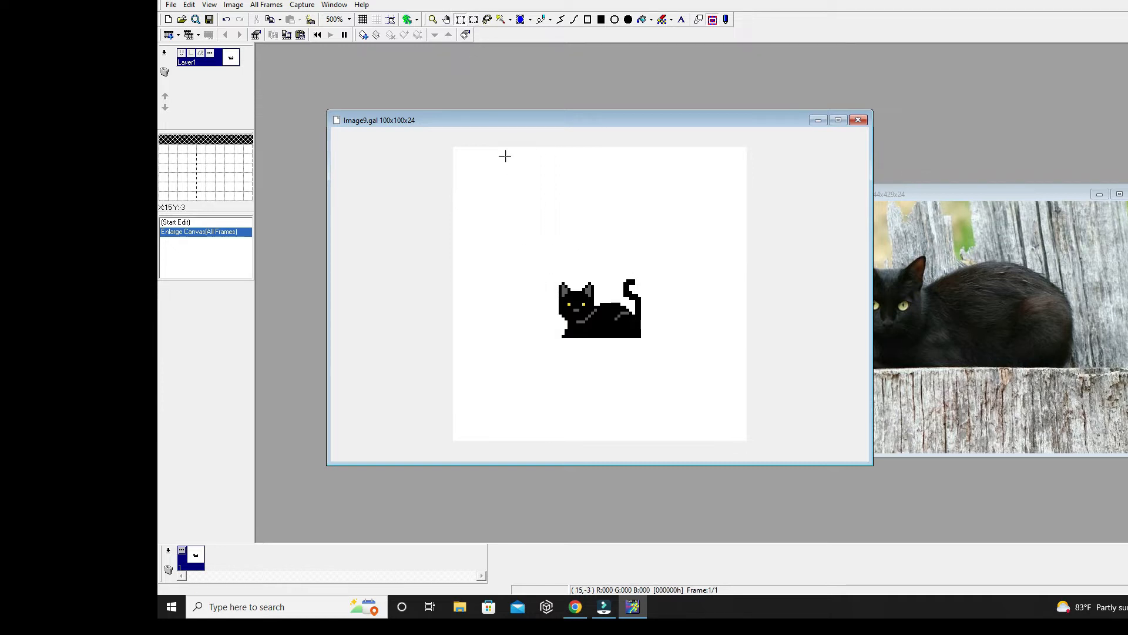
left_click_drag(553, 276, 674, 397)
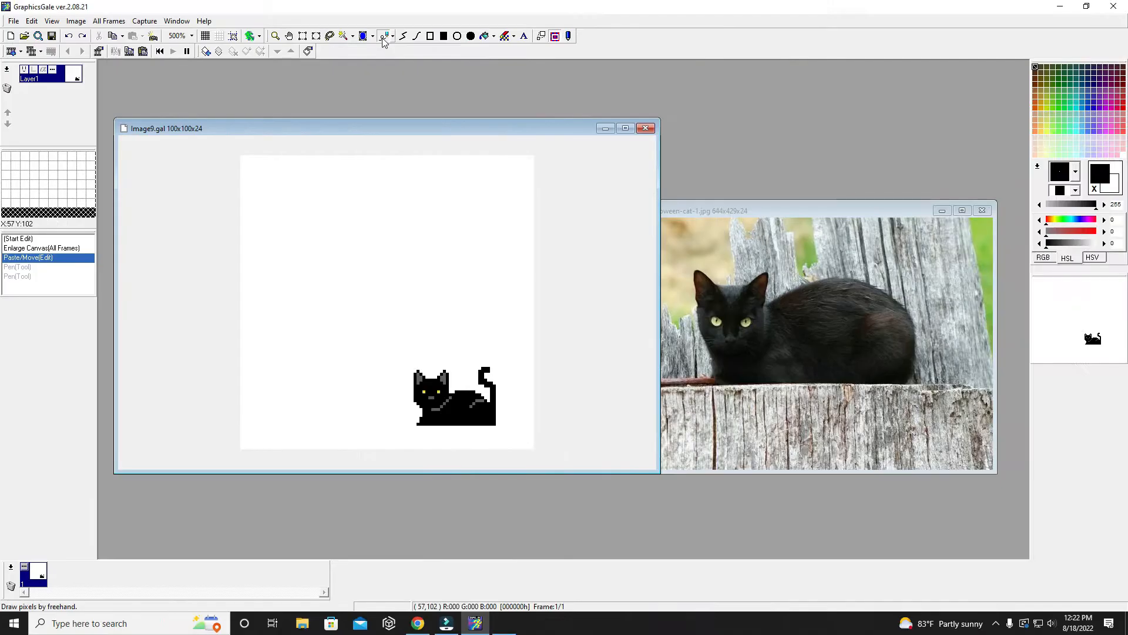
- Open the 360_F_228368865 bat silhouettes image from the Desktop and place its window beside the cat canvas as reference
left_click(14, 22)
left_click(20, 46)
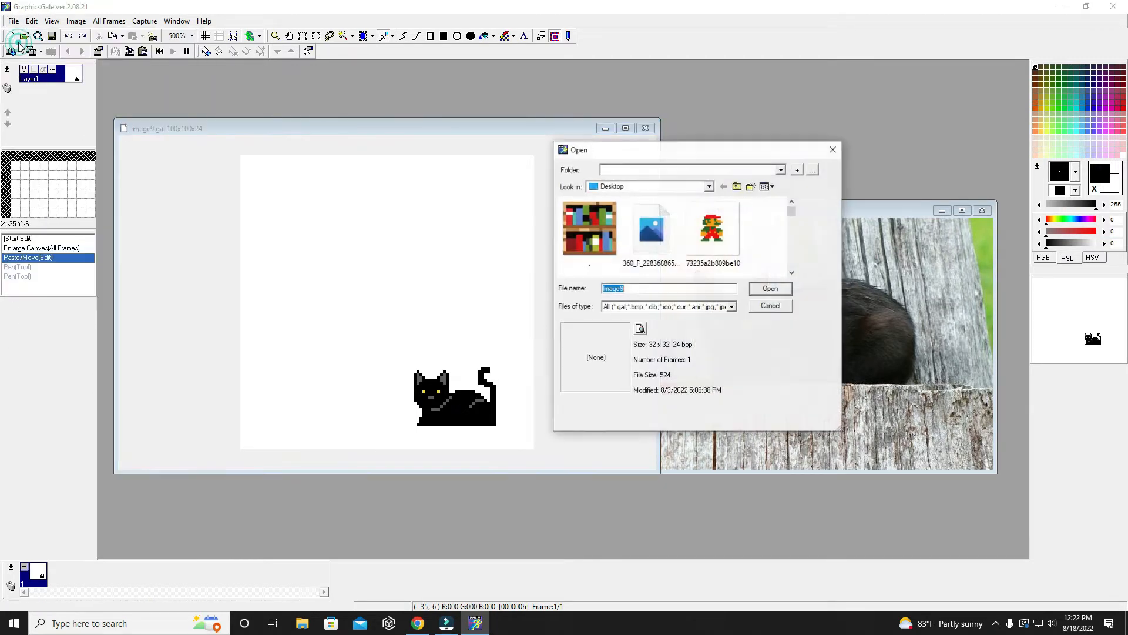
double_click(653, 252)
left_click_drag(378, 146, 861, 99)
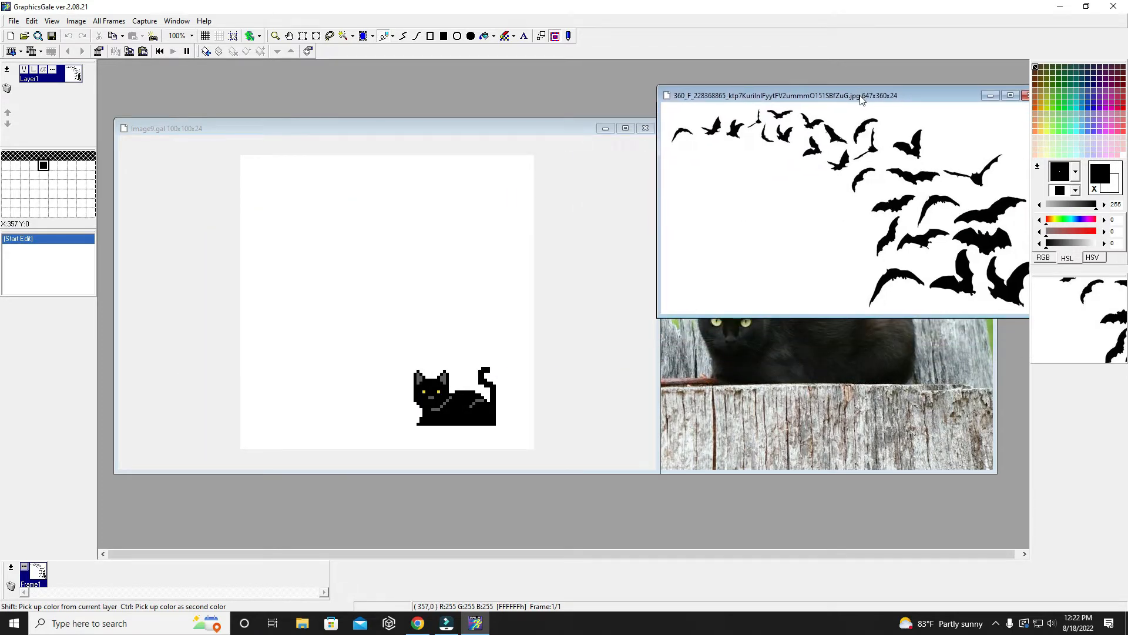
left_click(413, 128)
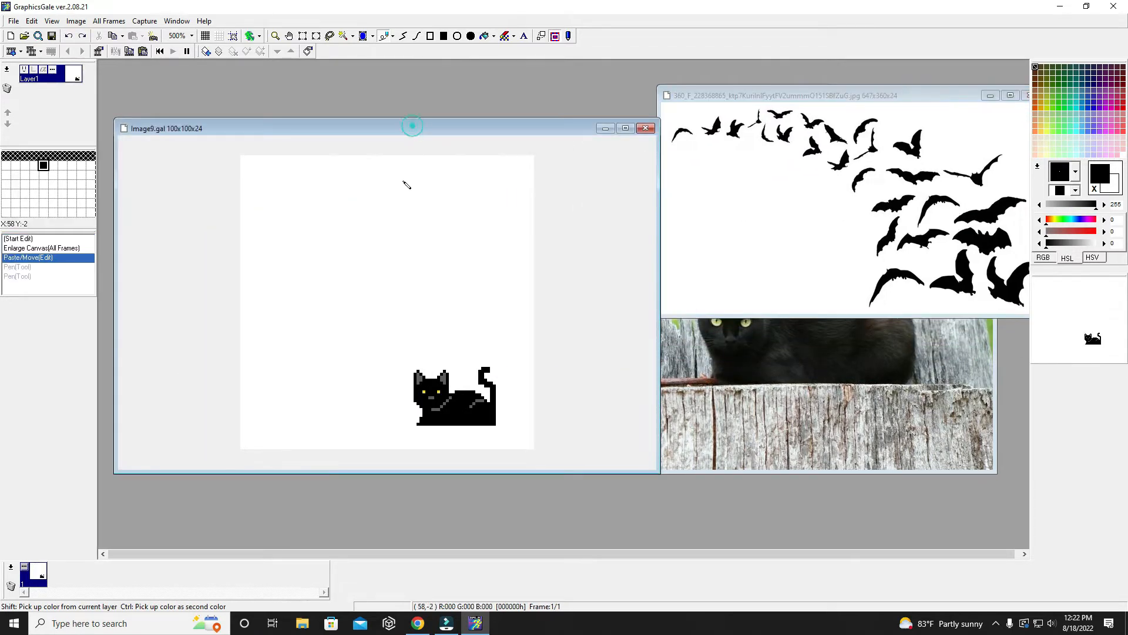
- Draw the arched black core of a small bat with the Pen in the upper-left area of the canvas
left_click(289, 207)
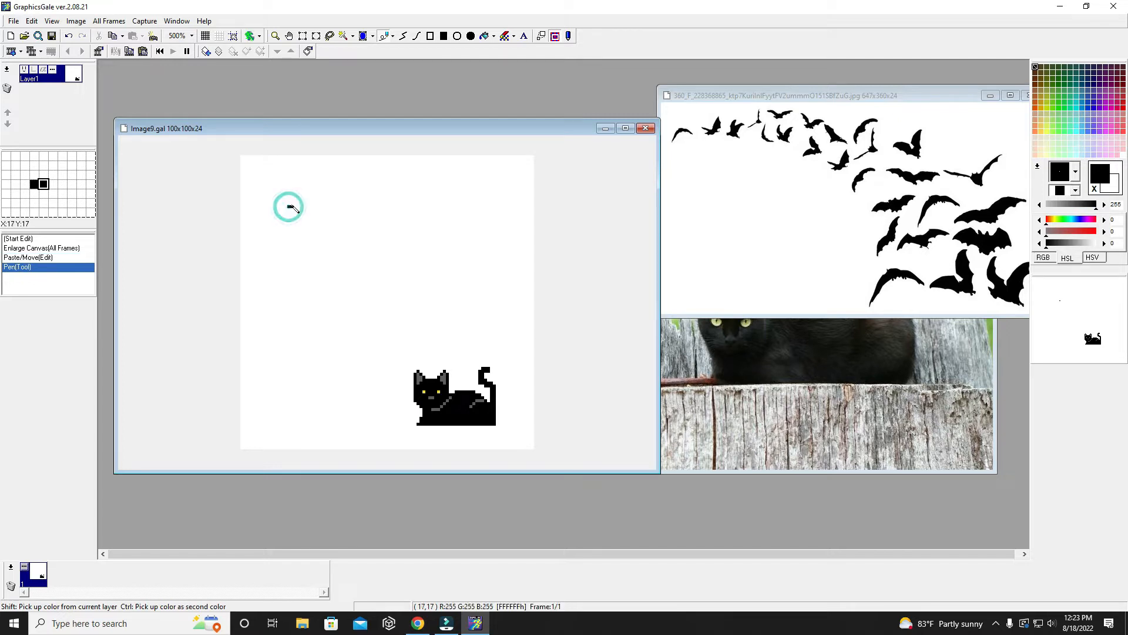
left_click(292, 204)
left_click(294, 204)
left_click_drag(296, 204, 304, 204)
left_click(298, 201)
left_click(295, 201)
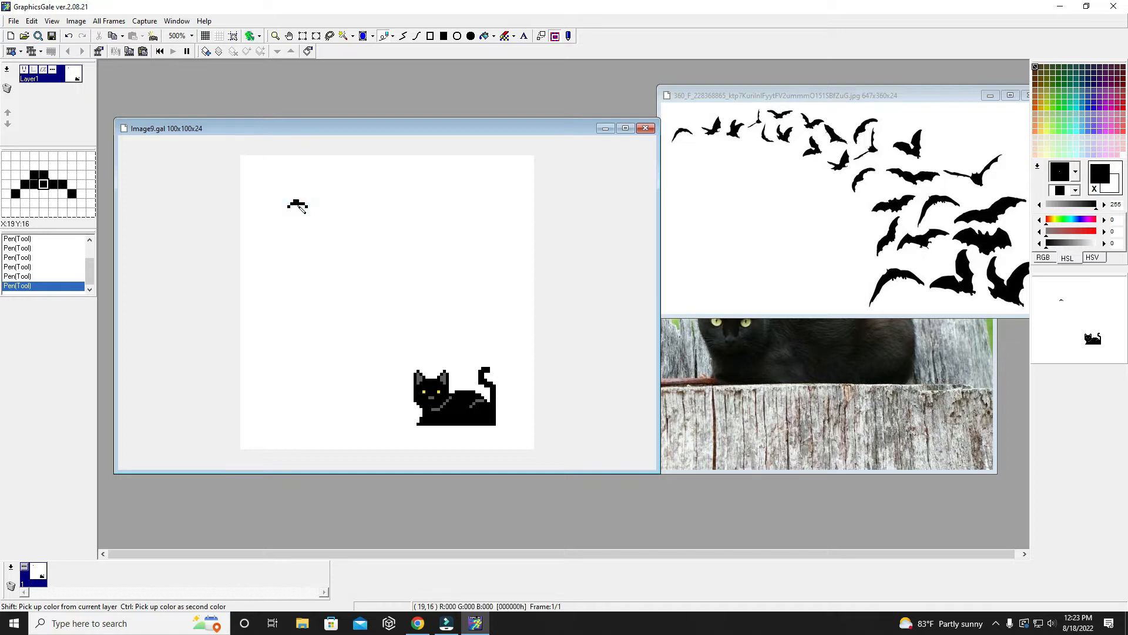
left_click_drag(298, 206, 298, 208)
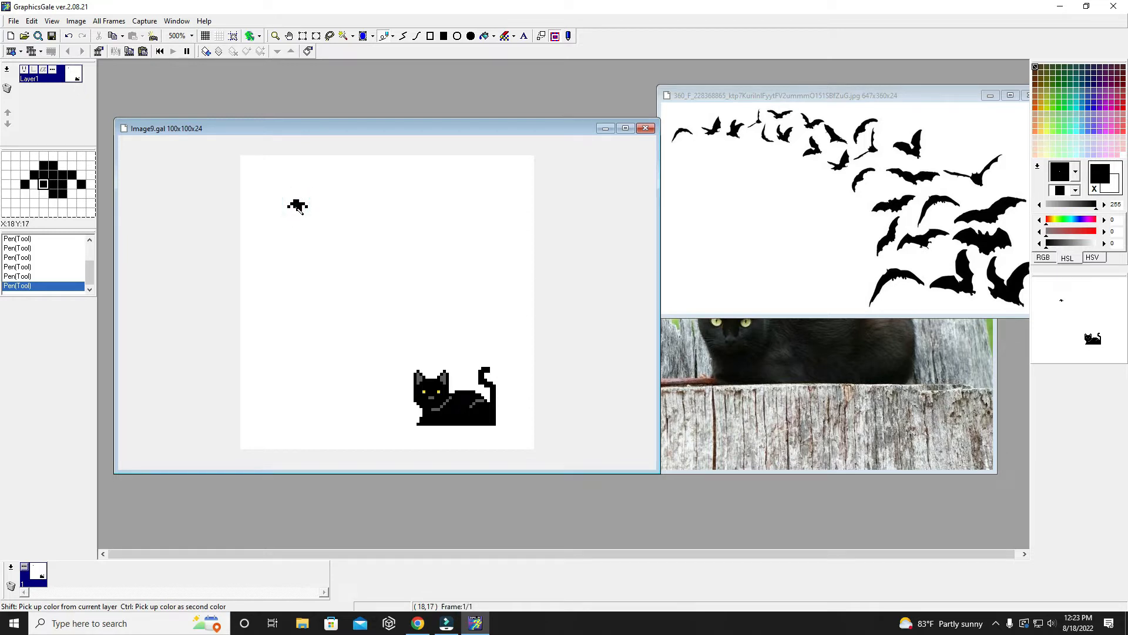
- Extend the small bat's wings outward and downward on both sides with black pixels
left_click(289, 201)
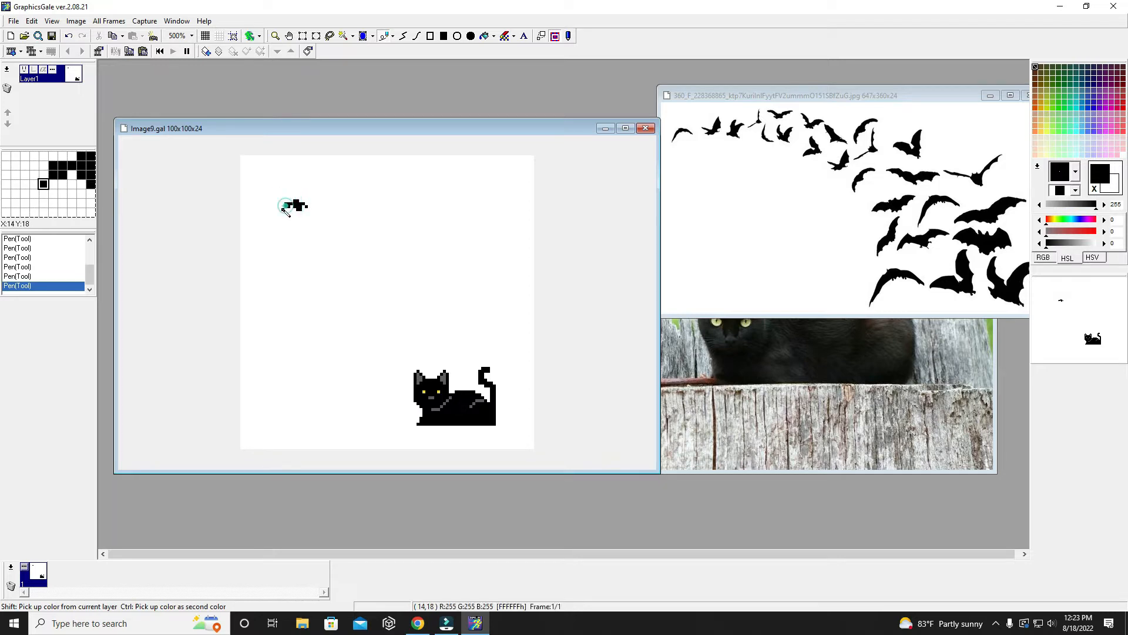
left_click(284, 208)
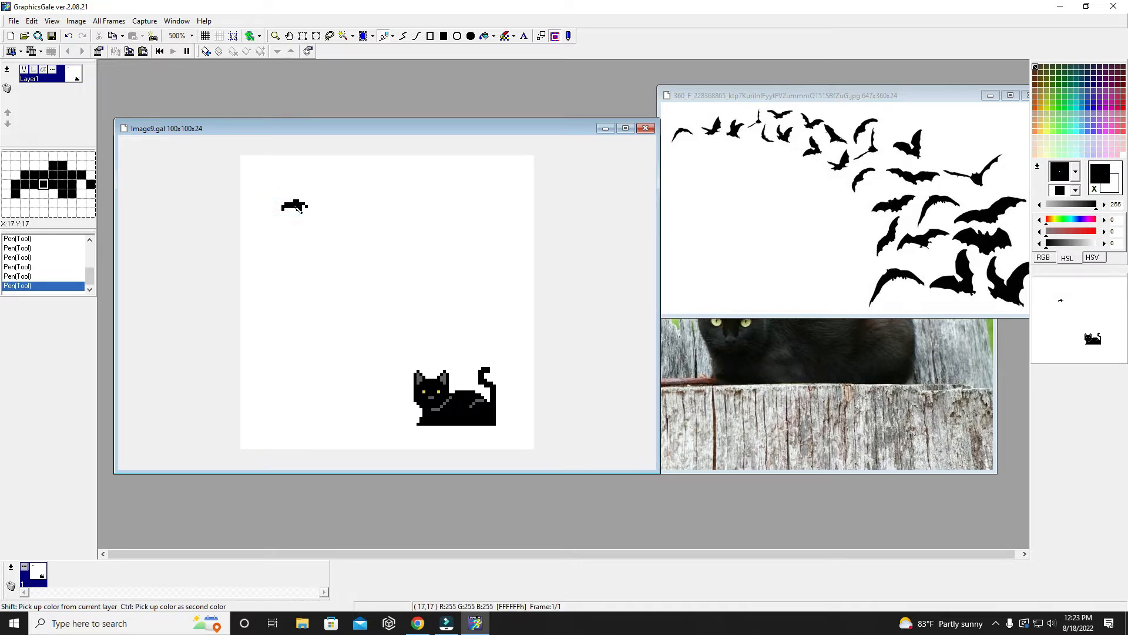
left_click(307, 203)
left_click(311, 207)
left_click(313, 208)
left_click(307, 202)
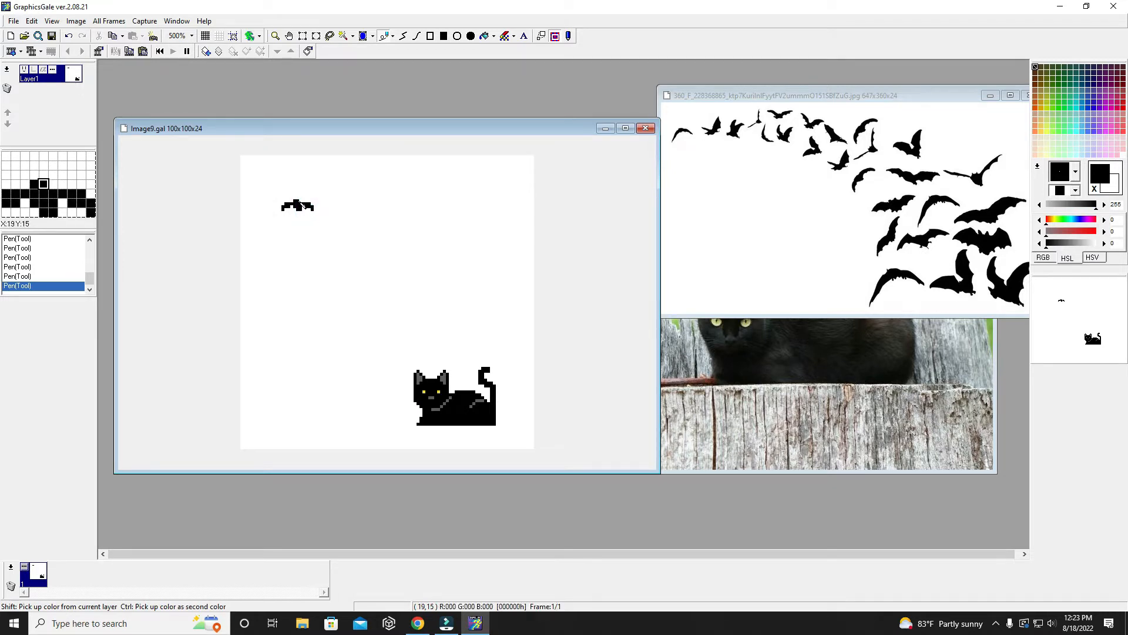
- Build up the small bat's head and thicken its body and inner wings with black pixels
left_click(292, 199)
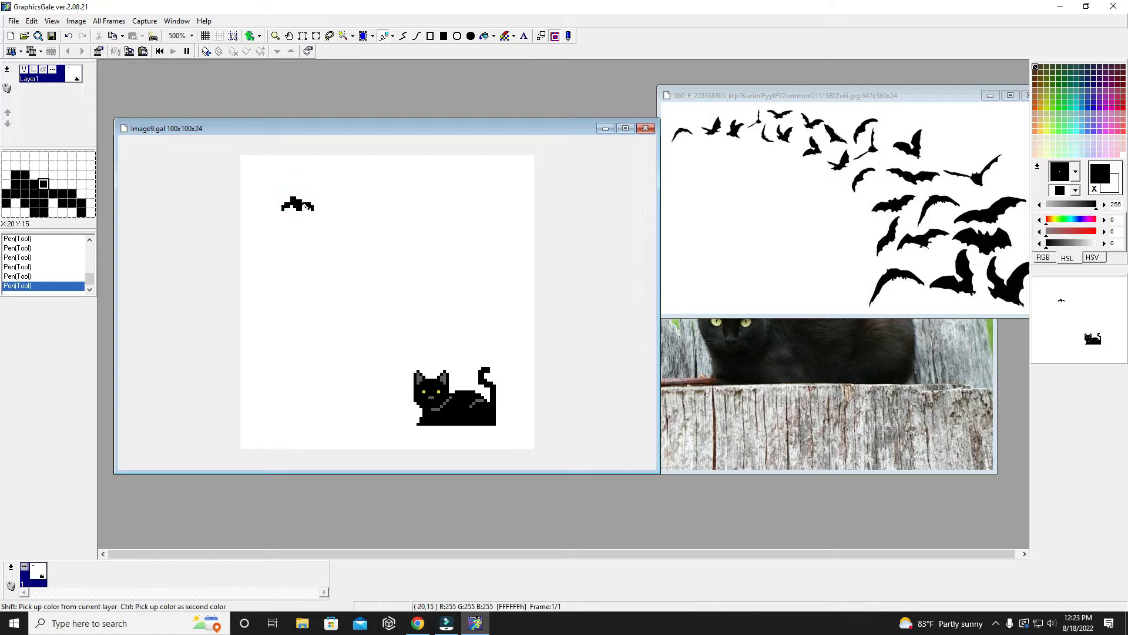
left_click(298, 203)
left_click(294, 207)
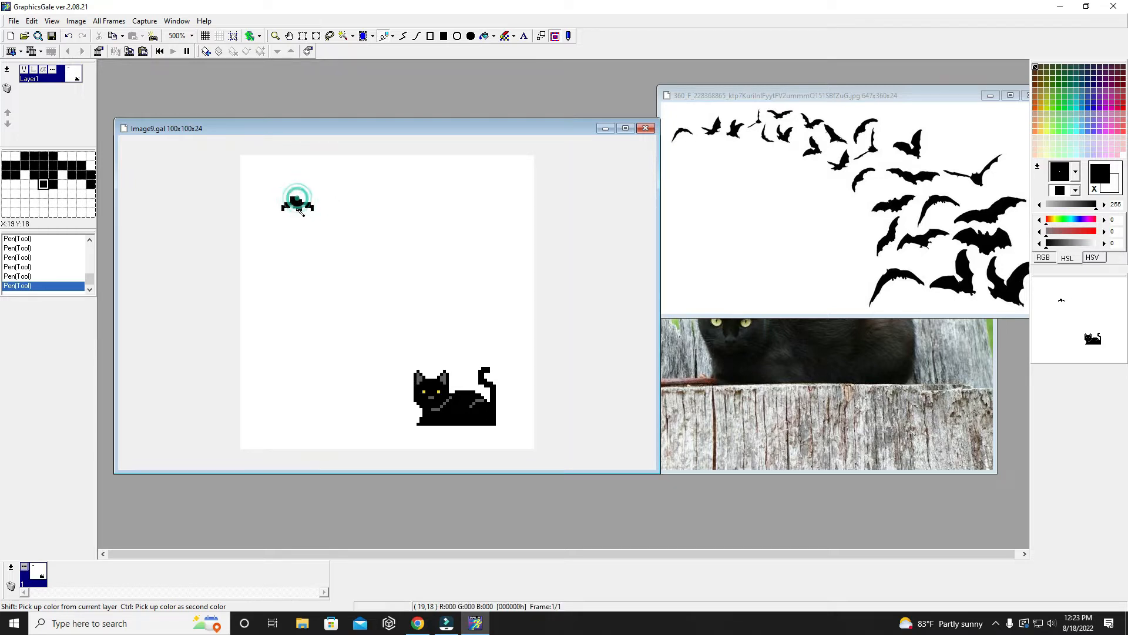
left_click(292, 207)
left_click(304, 205)
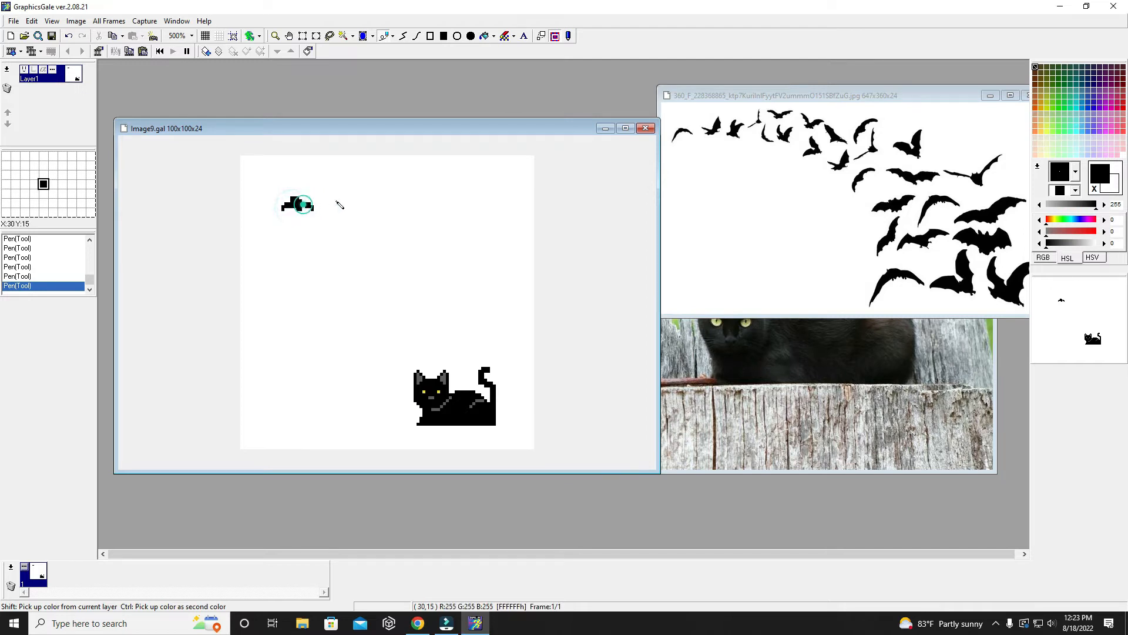
left_click(303, 206)
- Draw a second, larger bat in black to the right of the first, with its right wing raised, and fill its body
left_click_drag(340, 196, 348, 199)
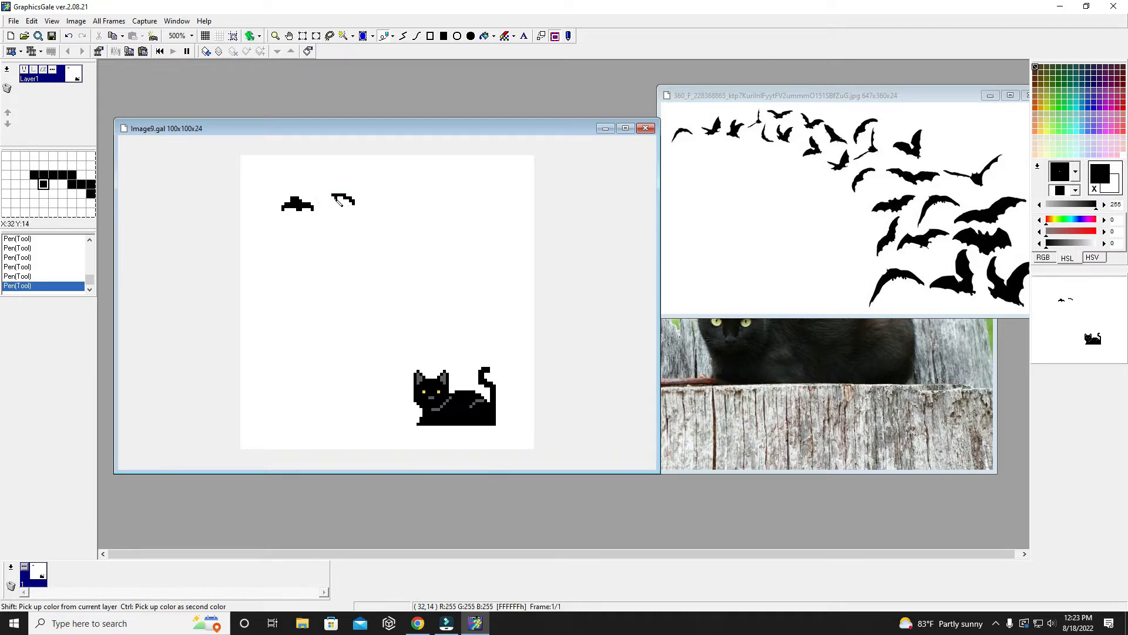
mouse_move(334, 199)
left_mouse_down()
mouse_move(354, 213)
mouse_move(343, 200)
mouse_move(366, 210)
mouse_move(379, 196)
left_mouse_up()
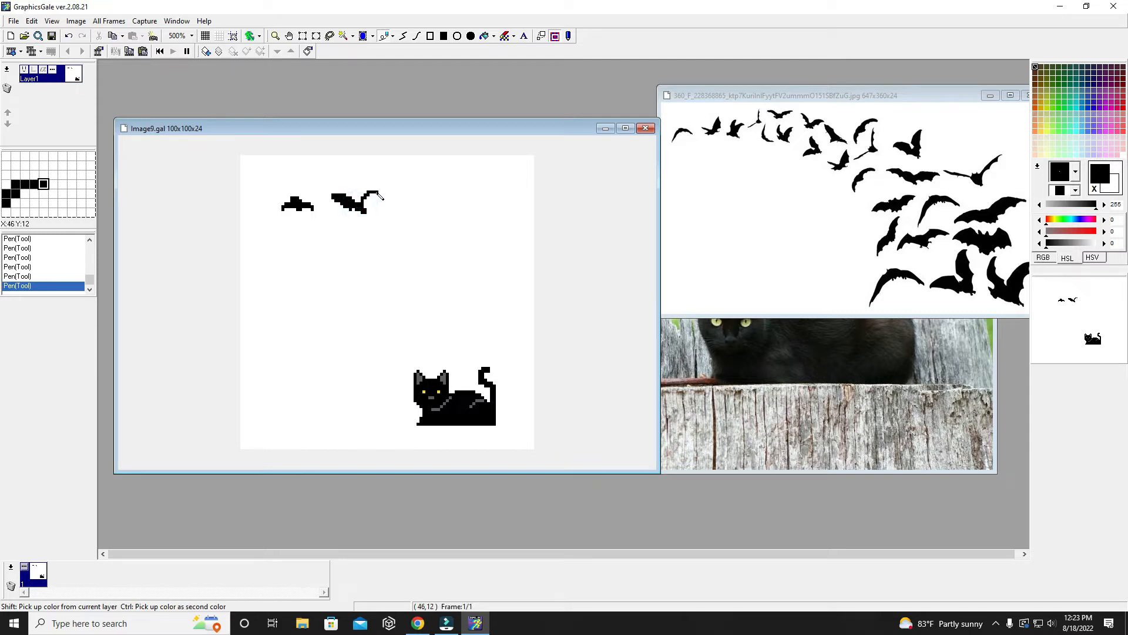
left_click_drag(380, 188, 367, 210)
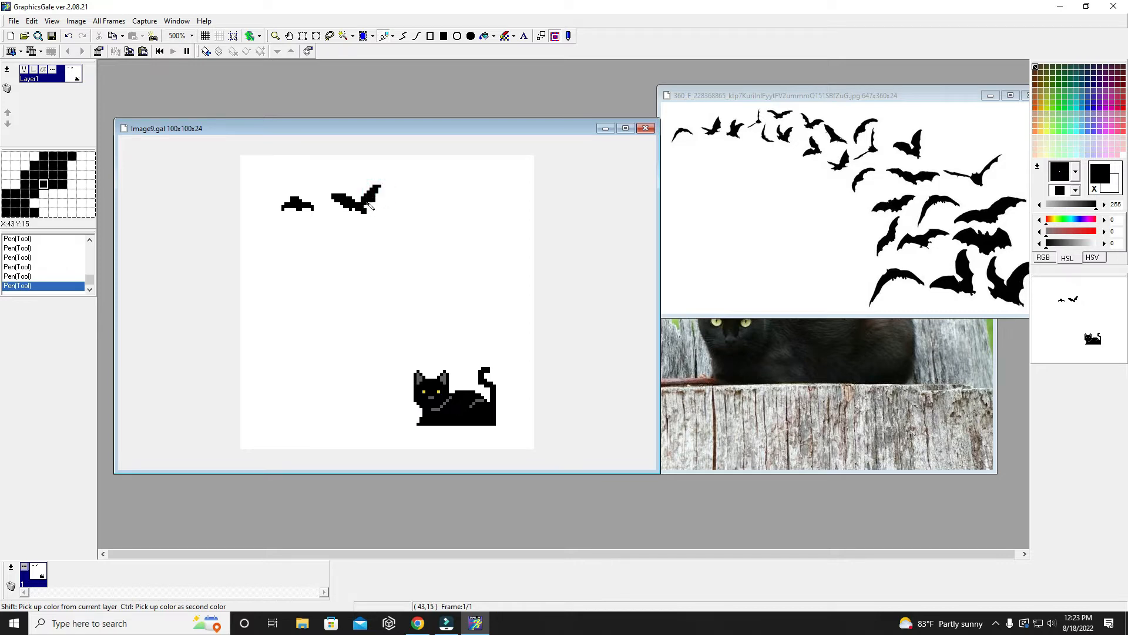
left_click(358, 212)
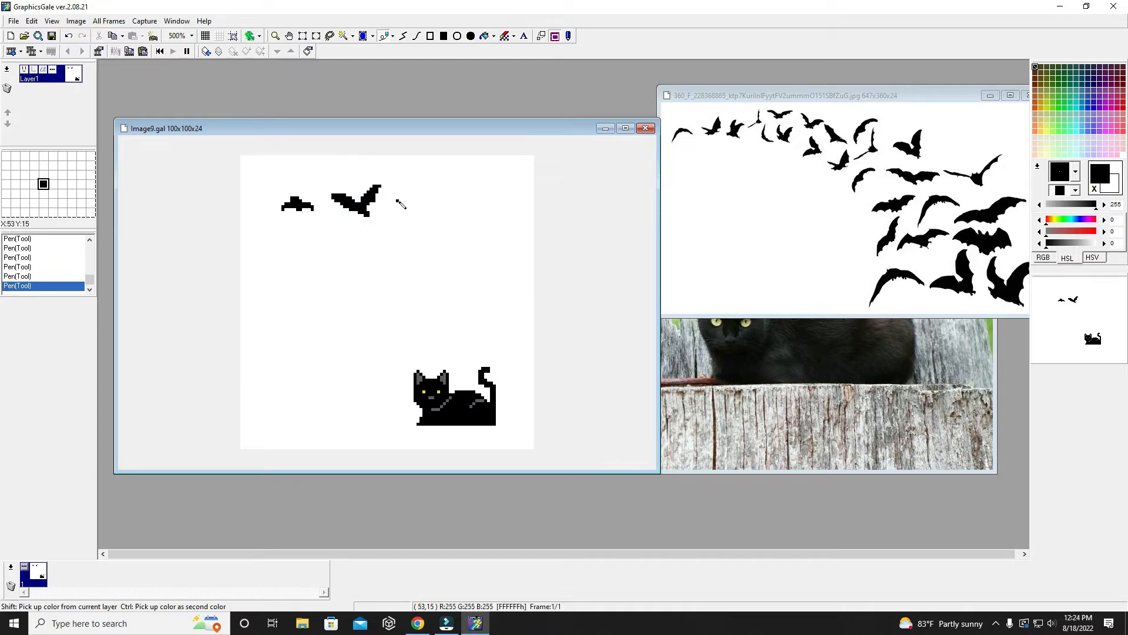
left_click(372, 213)
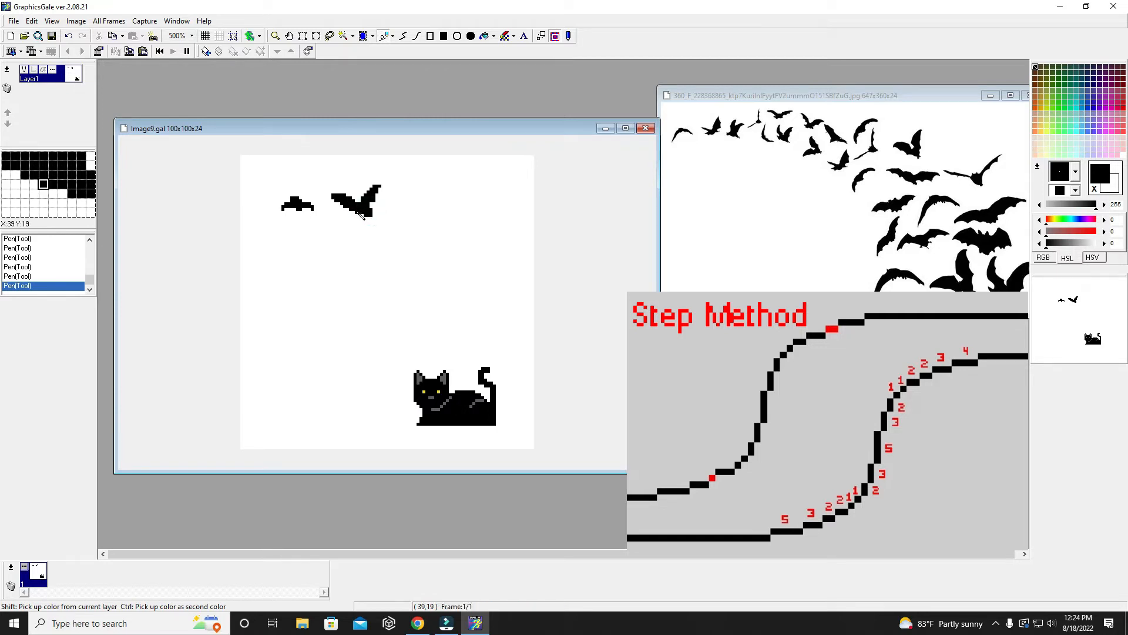
left_click(357, 211)
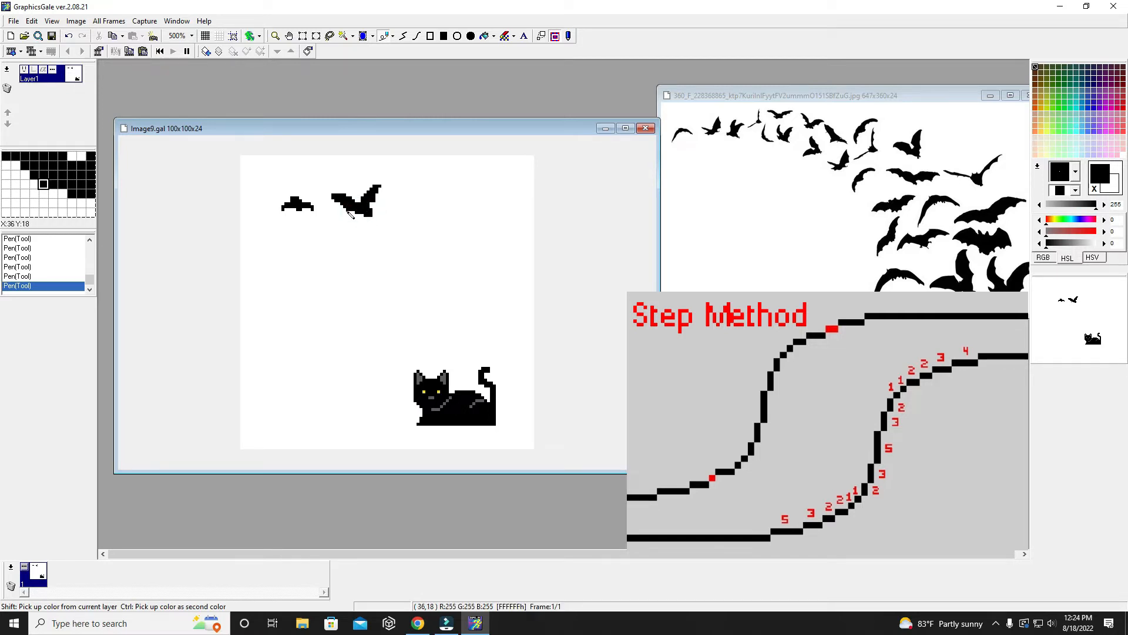
- Smooth the second bat's left wing by lengthening its tip in black and trimming its lower edge with white pixels
right_click(325, 222)
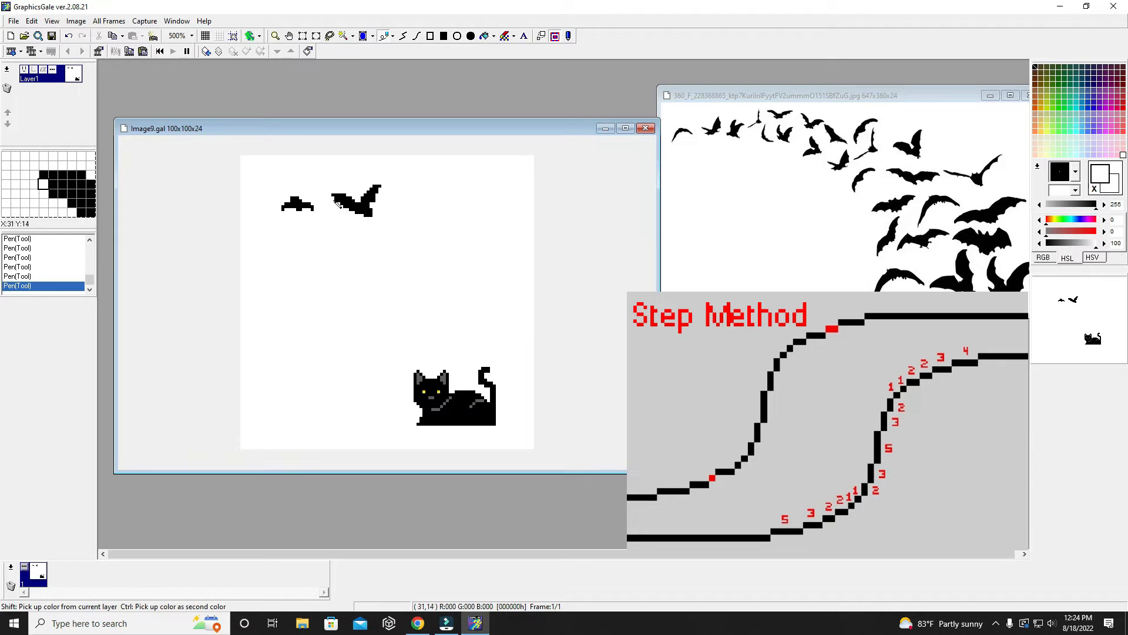
left_click(334, 199)
left_click(335, 200)
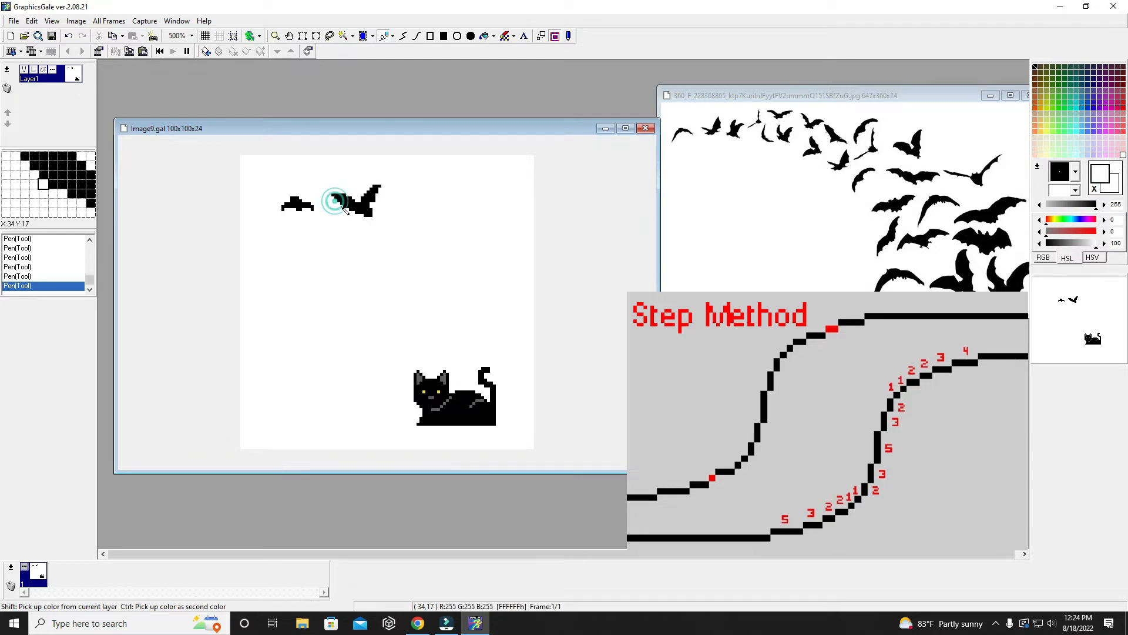
left_click(330, 195)
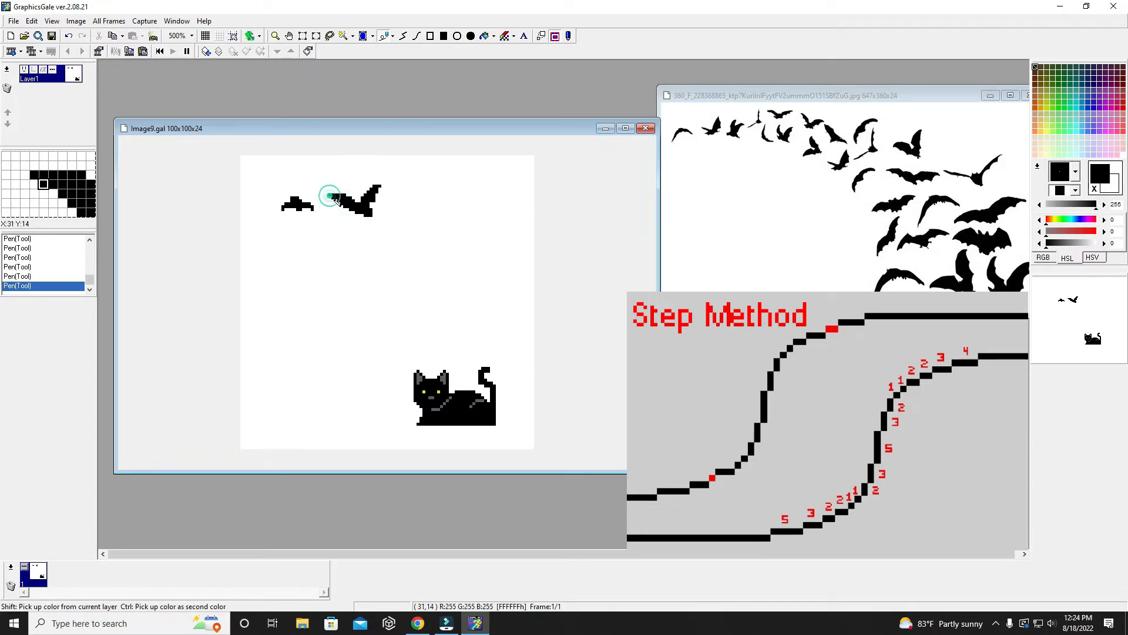
left_click(333, 198)
right_click(351, 215)
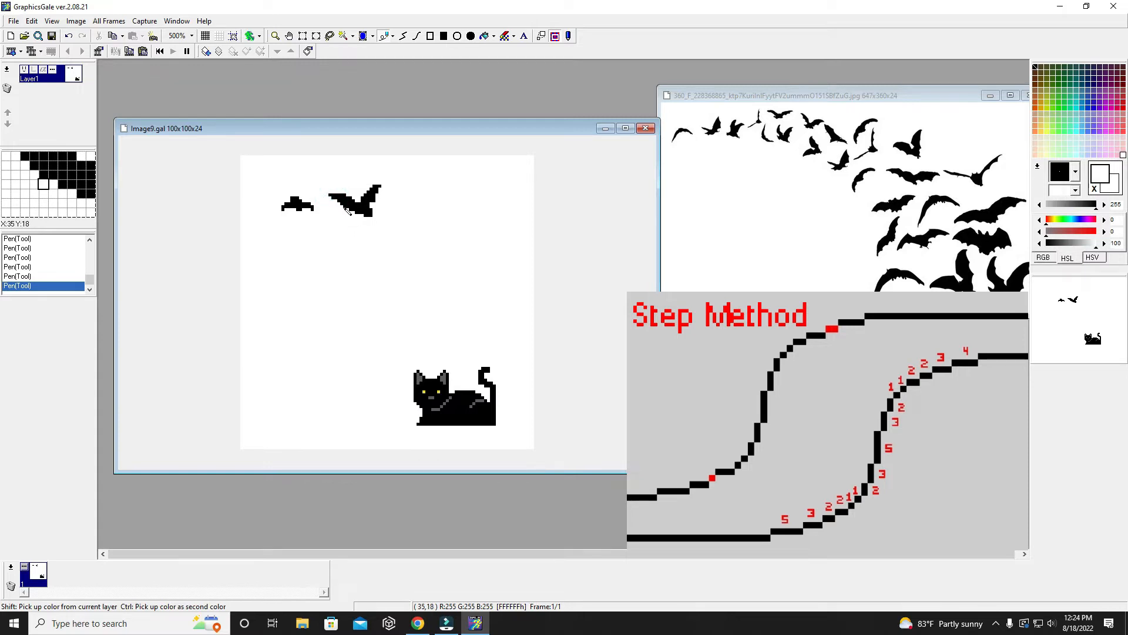
left_click_drag(344, 207, 348, 207)
left_click(350, 210)
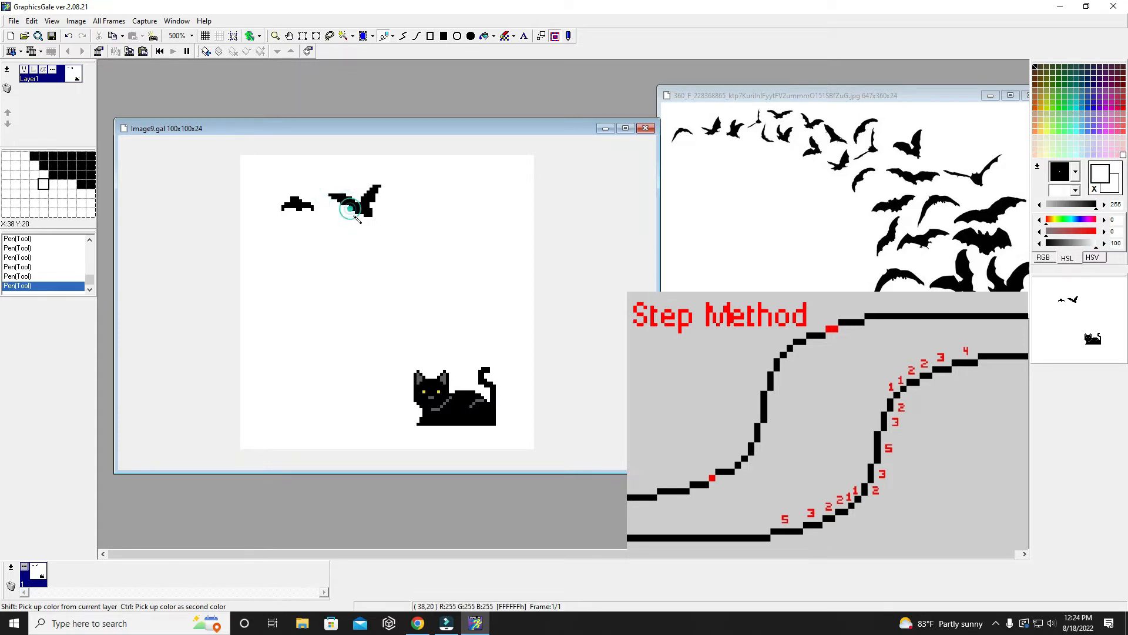
left_click(353, 209)
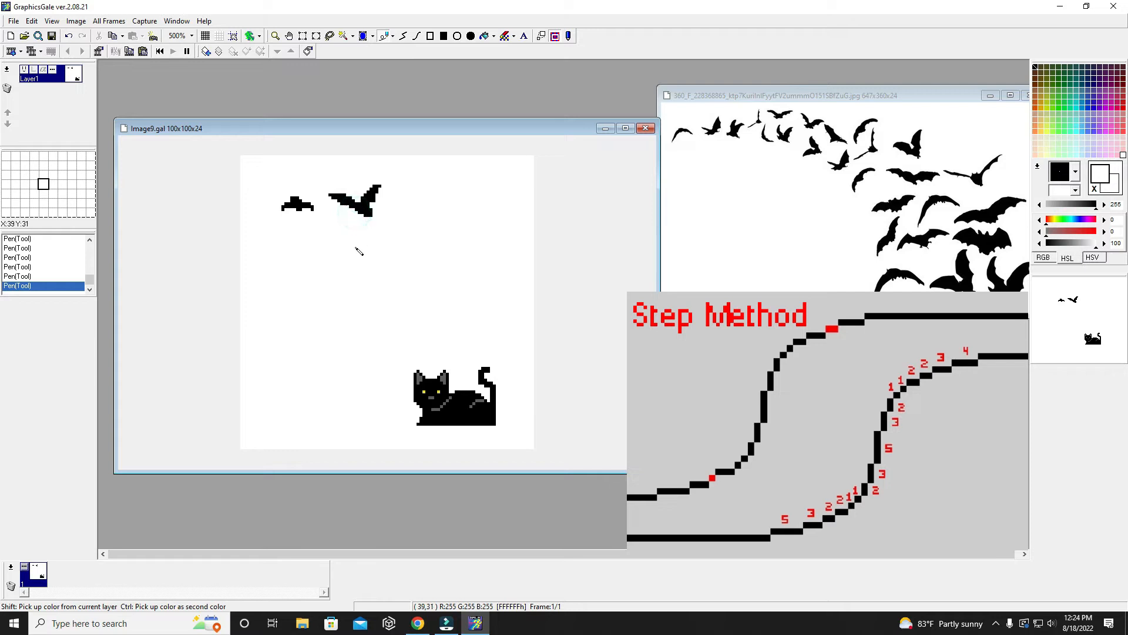
- Reshape the first bat's left wing into a longer stepped curve with black pixels down to its tip
right_click(290, 204)
left_click(288, 200)
left_click(285, 199)
left_click(278, 203)
left_click(279, 207)
left_click(277, 209)
left_click(277, 209)
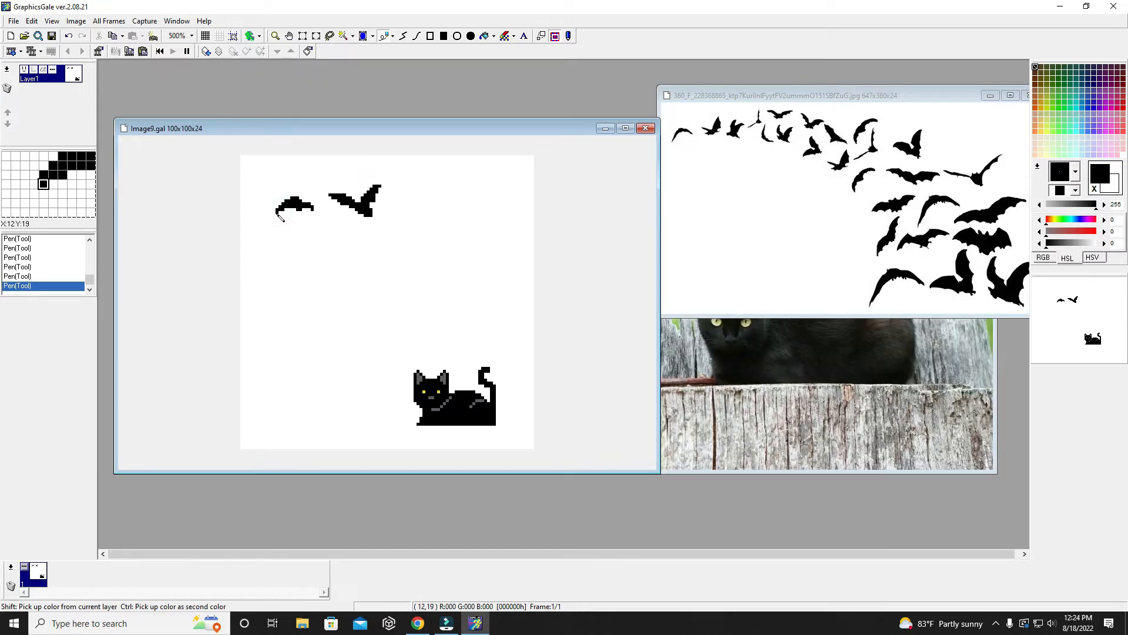
left_click(275, 214)
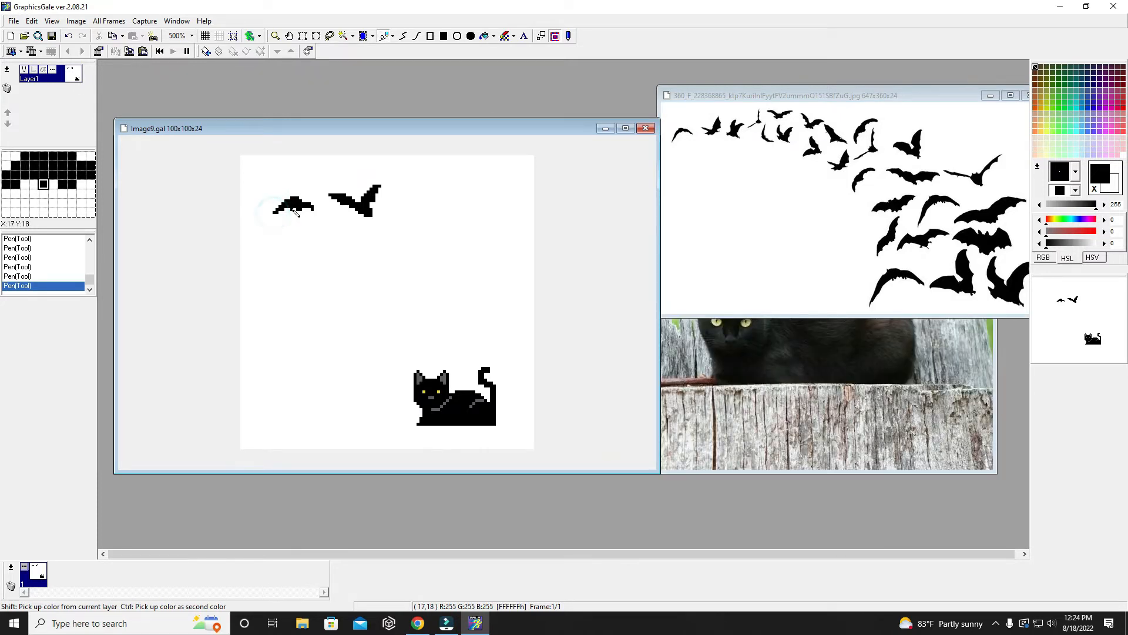
- Refine the first bat's scalloped underside with black and white pixels and fill its right shoulder in black
left_click(289, 218)
right_click(295, 216)
left_click(297, 210)
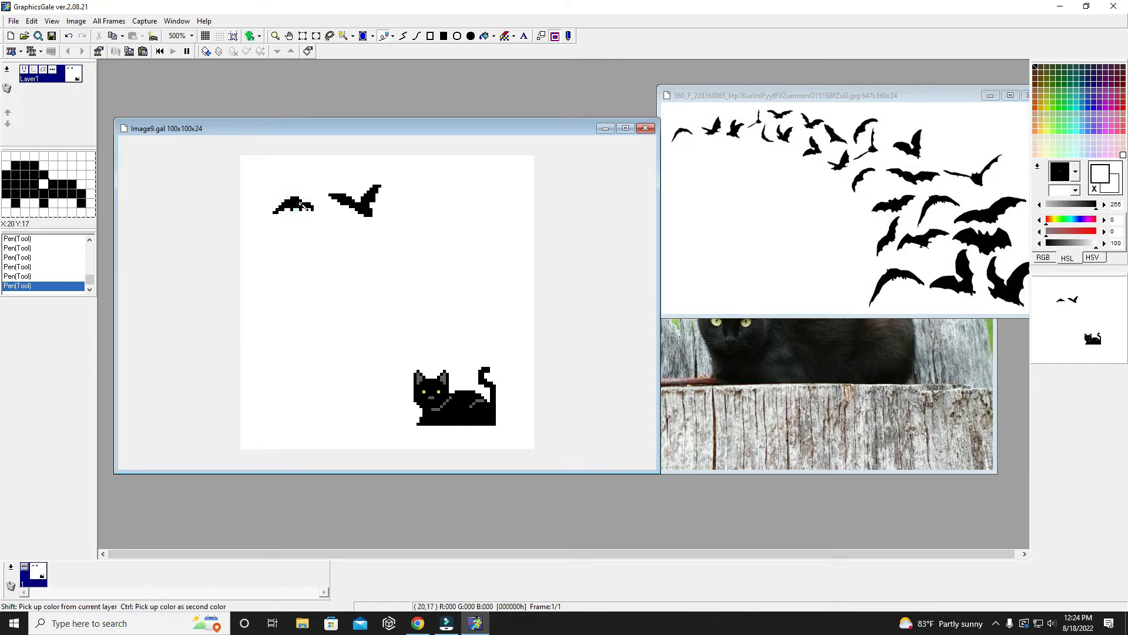
right_click(303, 205)
left_click(302, 202)
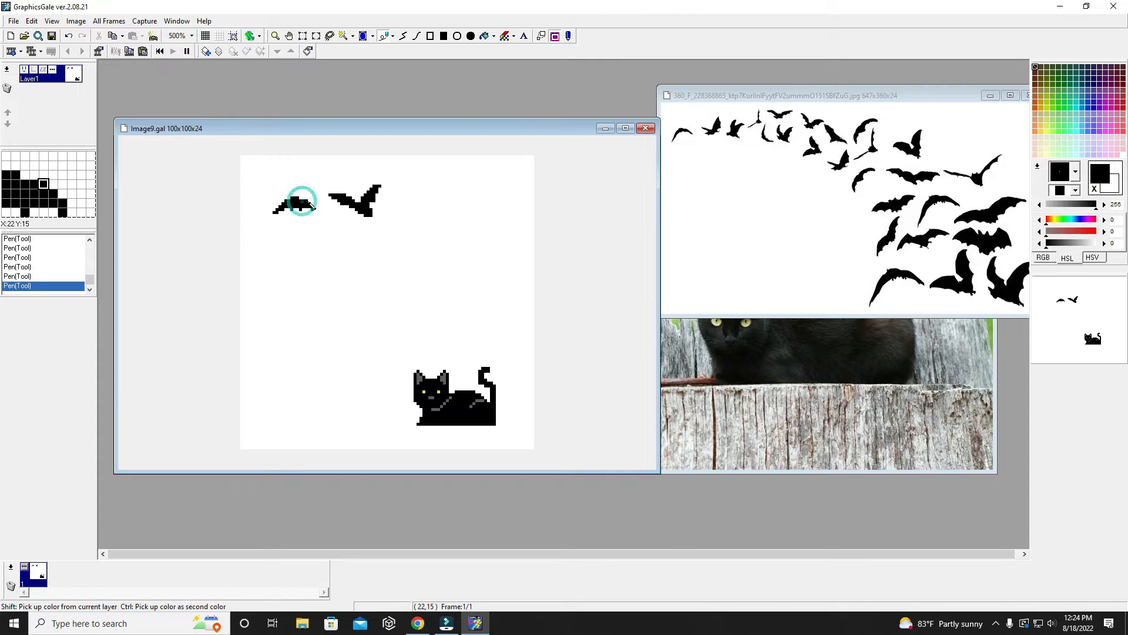
- Lengthen the first bat's right wing tip and add two black ear pixels on top of its head
left_click(315, 206)
left_click(317, 209)
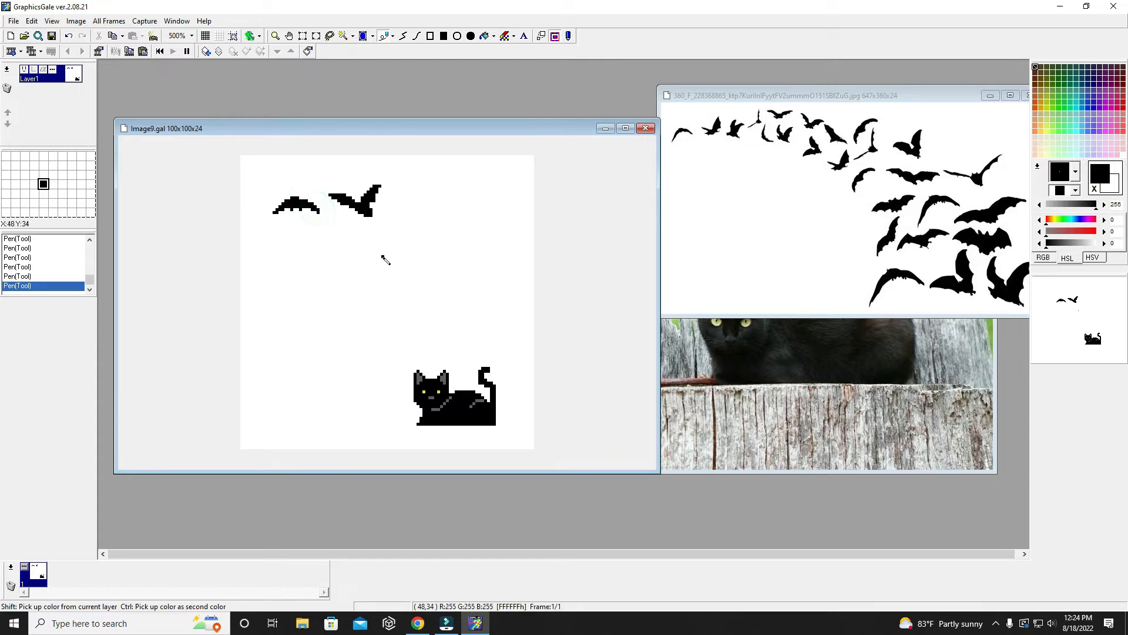
left_click(289, 195)
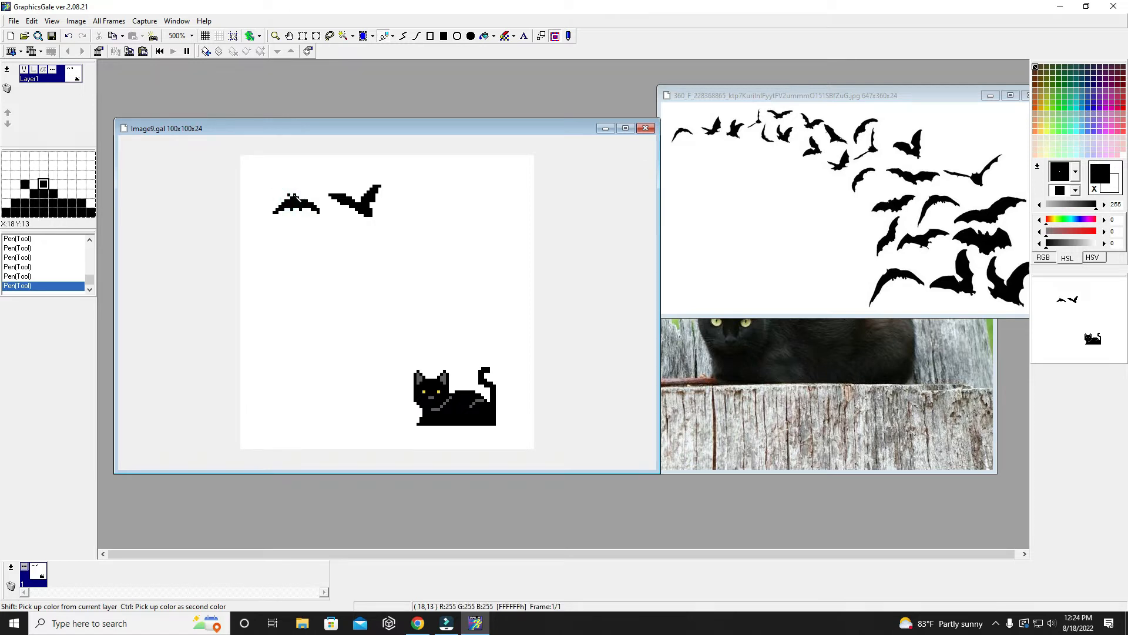
left_click(293, 193)
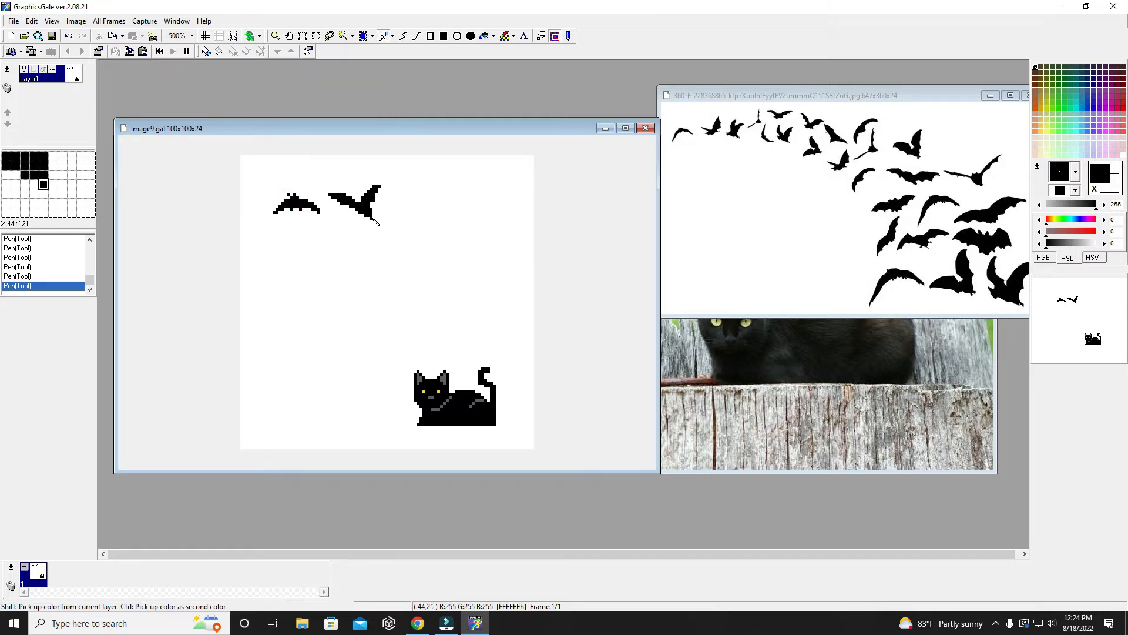
left_click(304, 224)
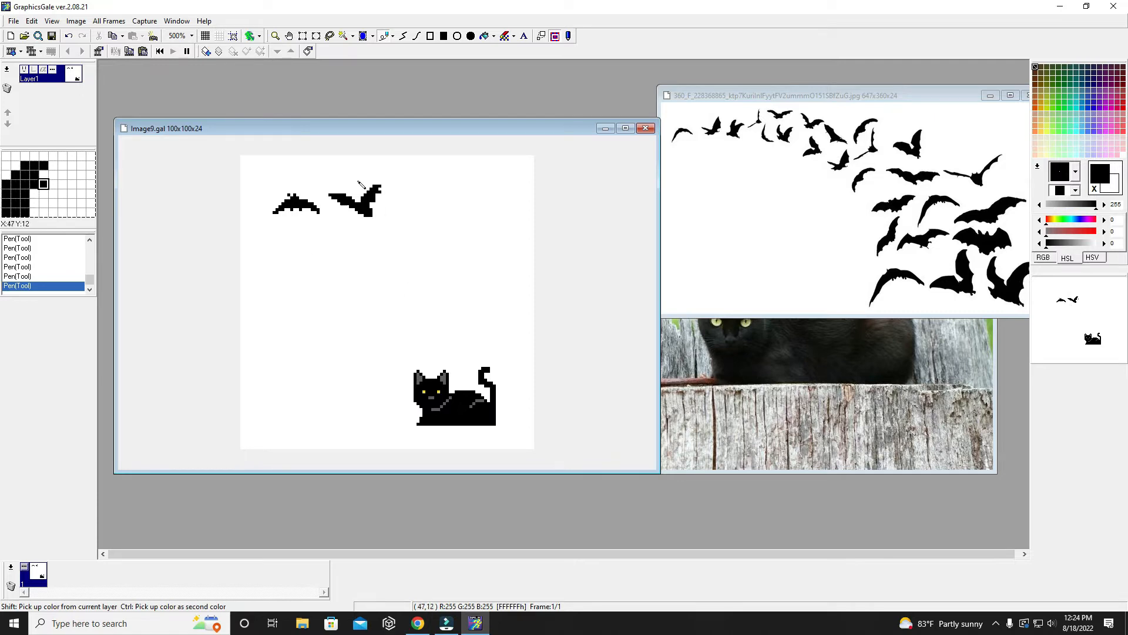
key("ctrl+z")
left_click(354, 303)
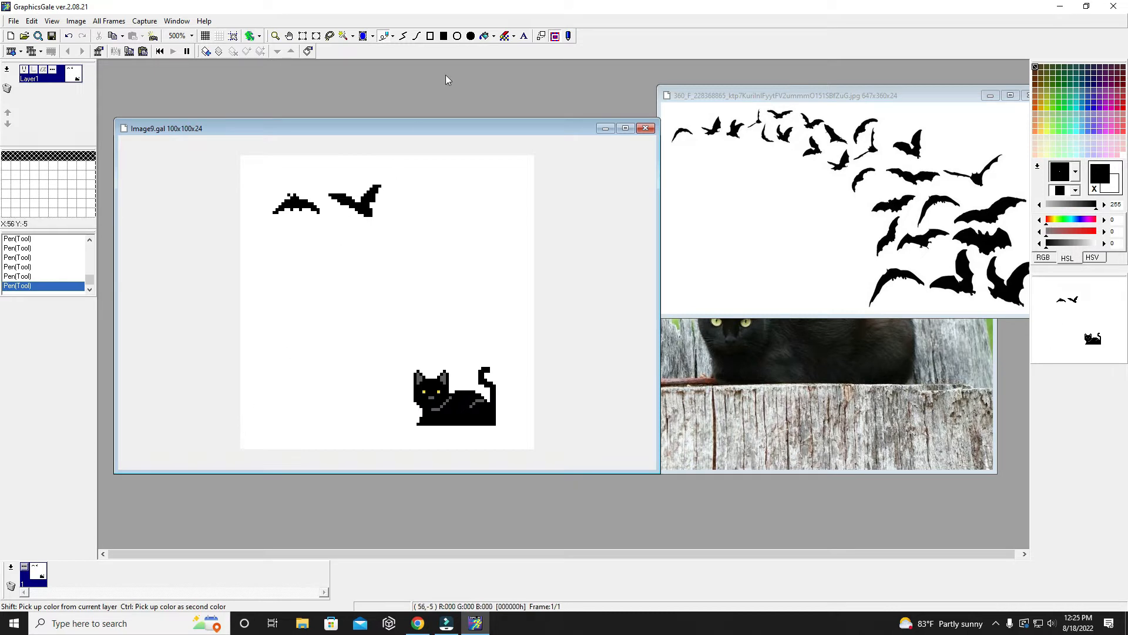
- Draw two stacked black lines across the full canvas width at the cat's feet and flood-fill the strip beneath them black as ground
left_click(404, 36)
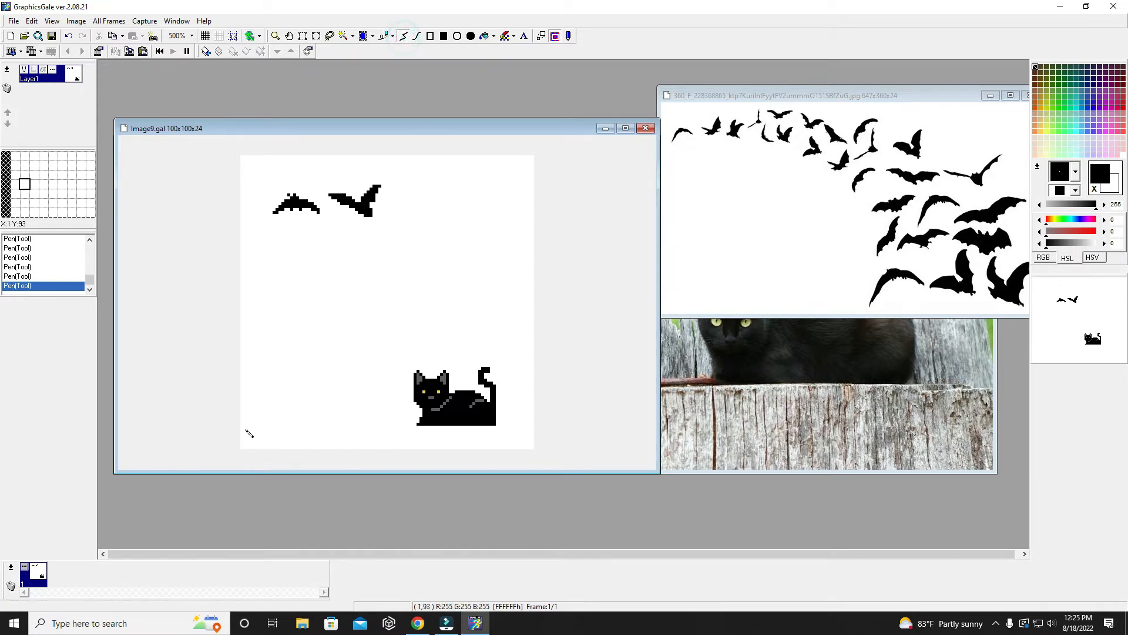
left_click_drag(243, 431, 536, 433)
left_click_drag(241, 427, 536, 431)
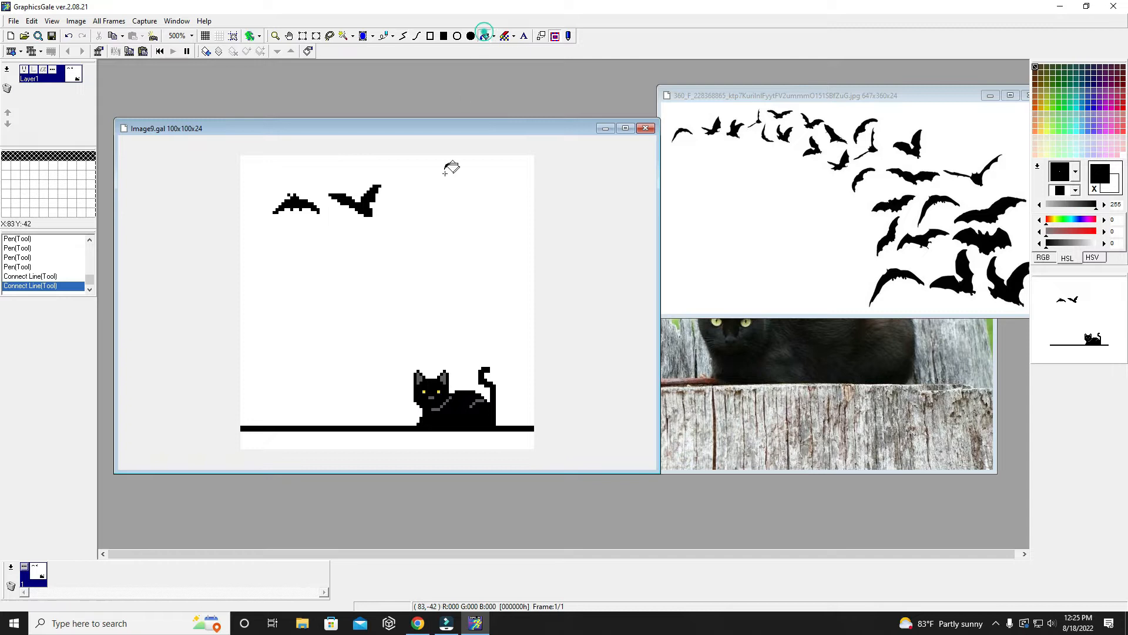
left_click(375, 435)
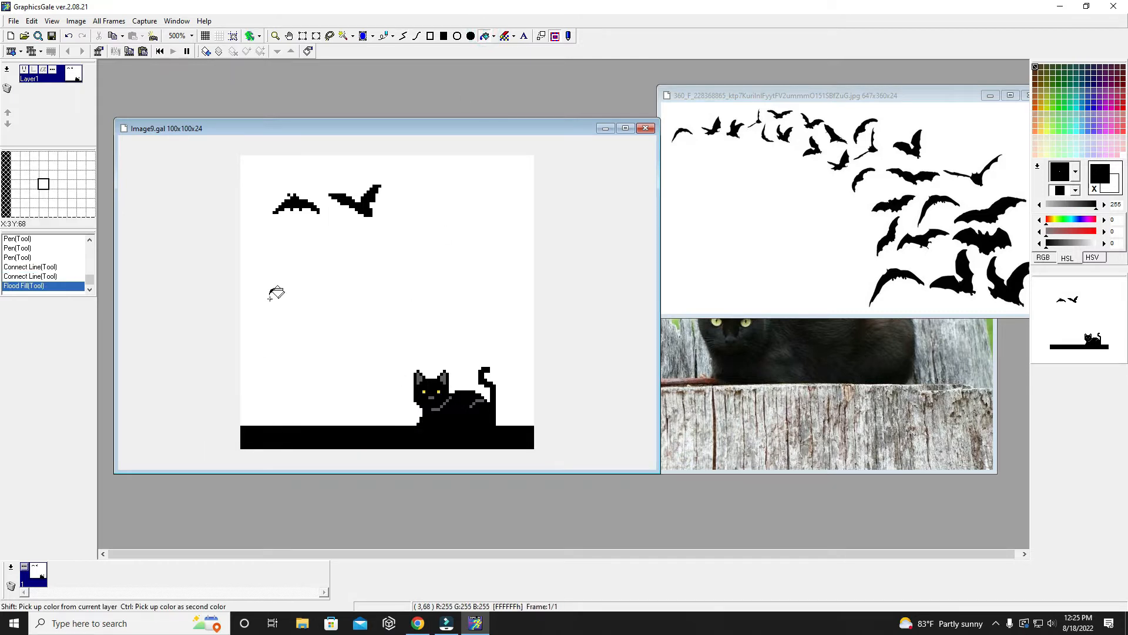
- Draw two black grass blades with the Pen at the ground's left end, the second one taller with a widened base
left_click(382, 36)
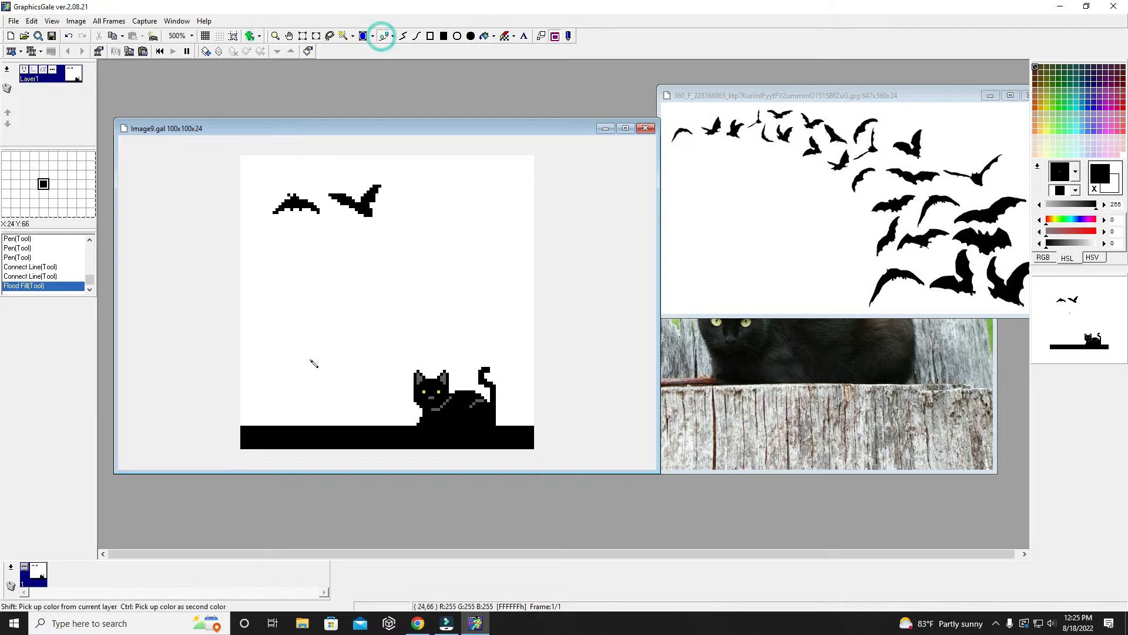
left_click(245, 424)
left_click(245, 423)
left_click(247, 419)
left_click(248, 415)
left_click(248, 424)
left_click(250, 424)
left_click_drag(264, 427, 265, 415)
left_click_drag(262, 422, 262, 424)
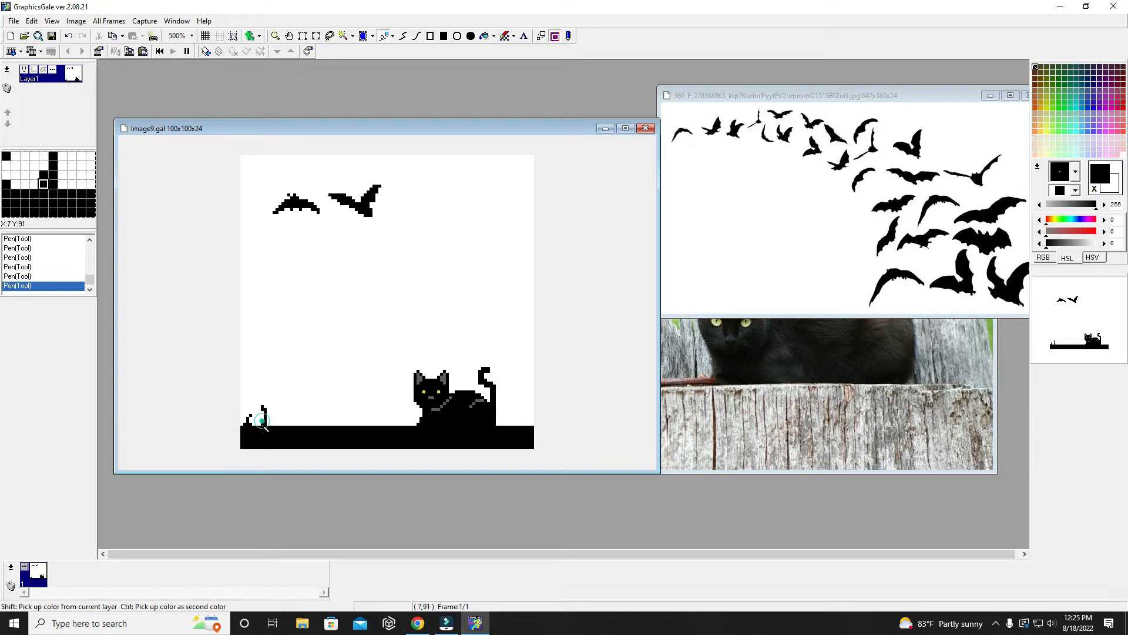
left_click(259, 425)
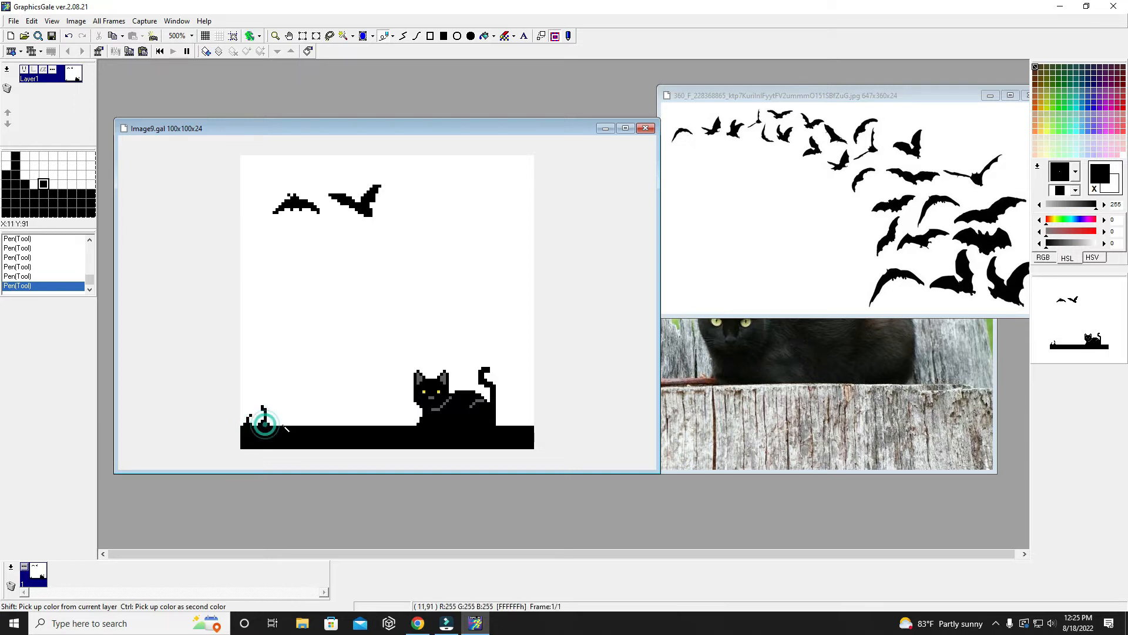
- Add two more curved black grass blades to the right of the first pair and thicken the base of the last one
left_click_drag(277, 424, 277, 420)
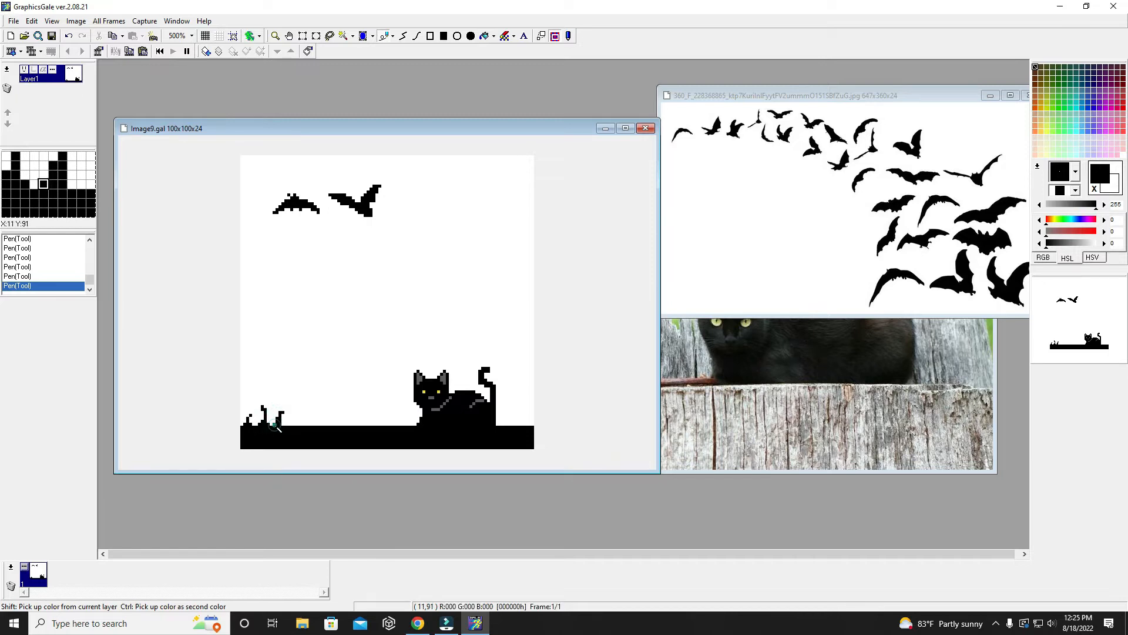
left_click_drag(295, 424, 292, 413)
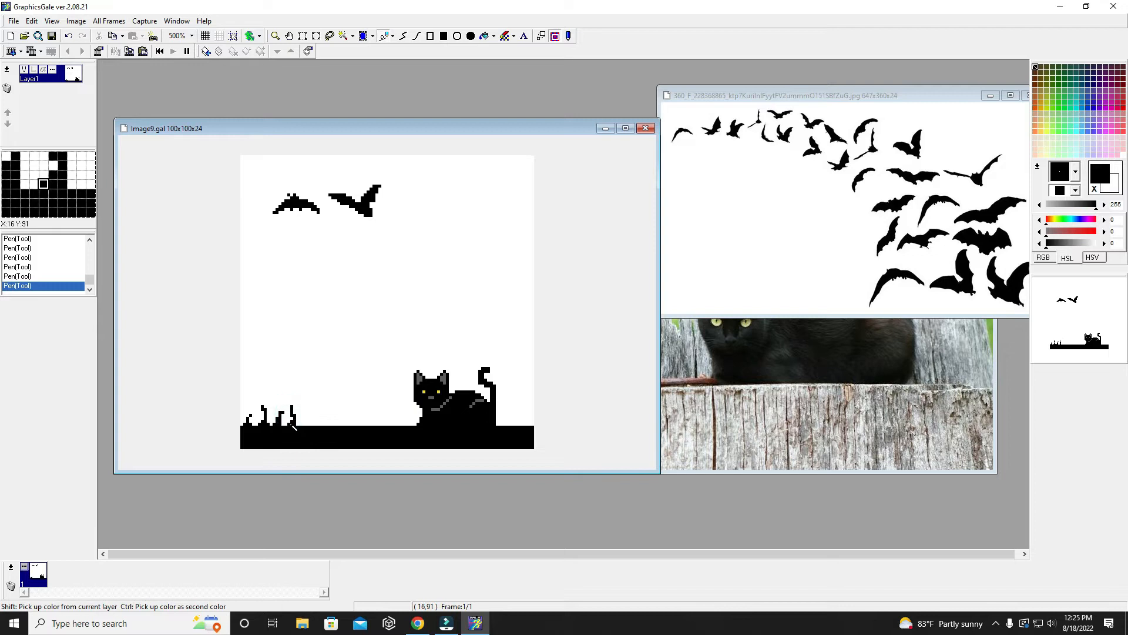
left_click(298, 424)
left_click(298, 421)
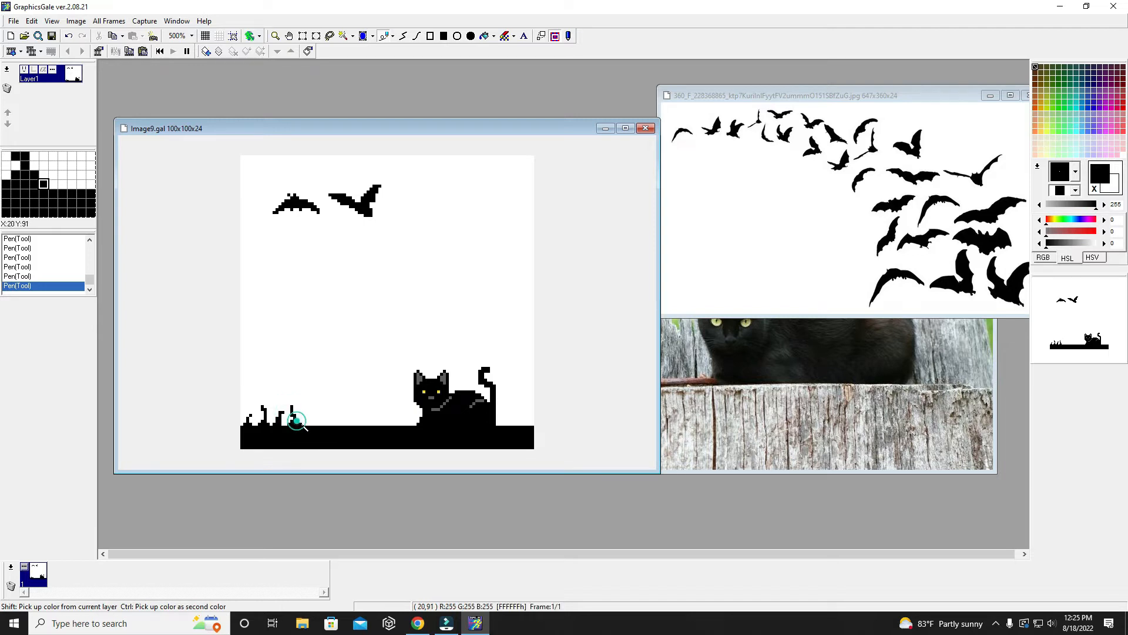
left_click(301, 424)
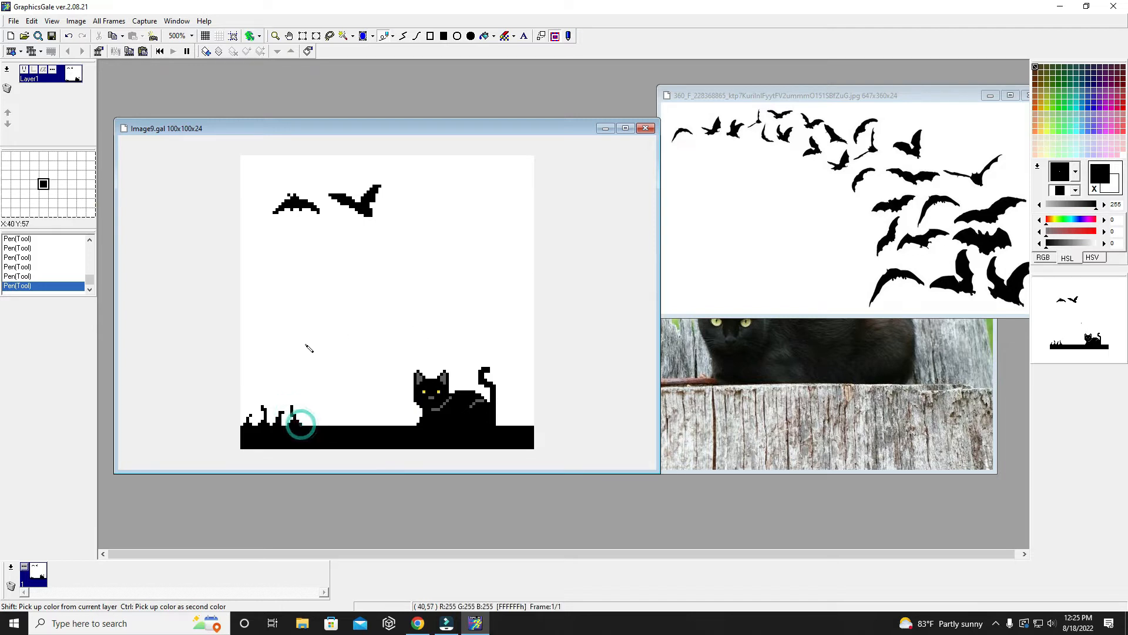
- Fill the gaps between the grass blades with short black blades and extend the tuft to the right with another blade
left_click(284, 424)
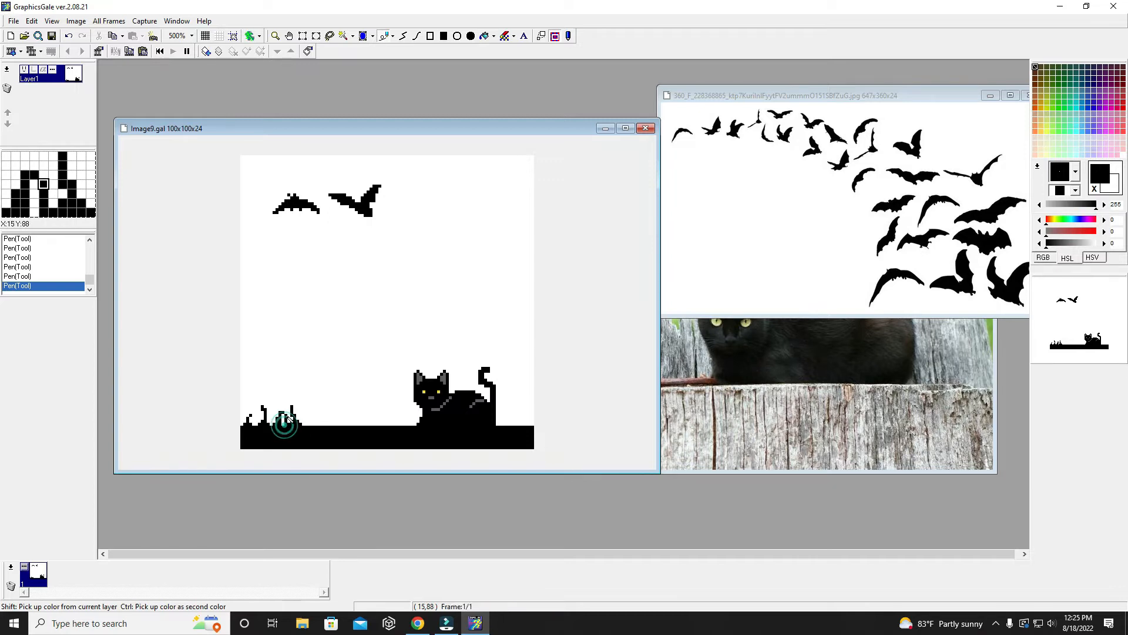
left_click(297, 421)
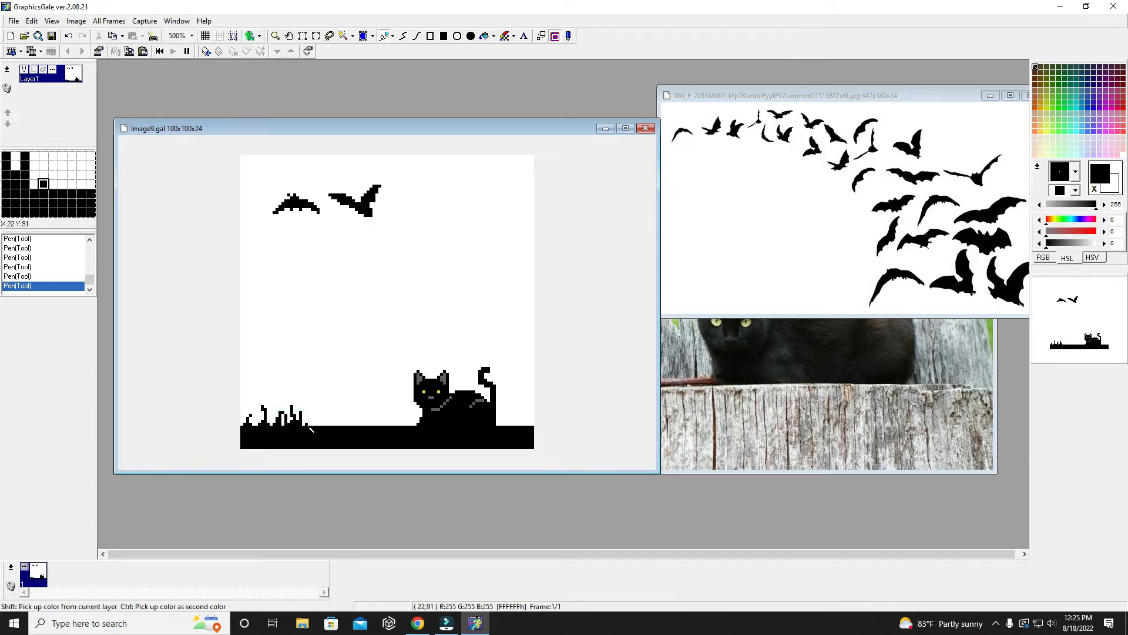
left_click(257, 422)
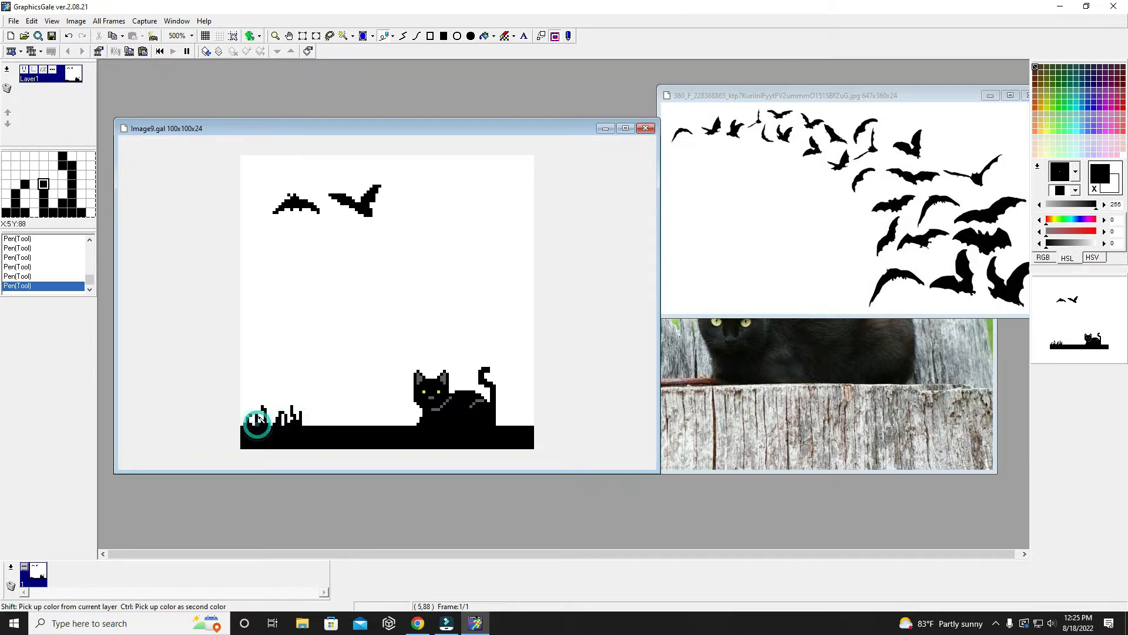
left_click(304, 427)
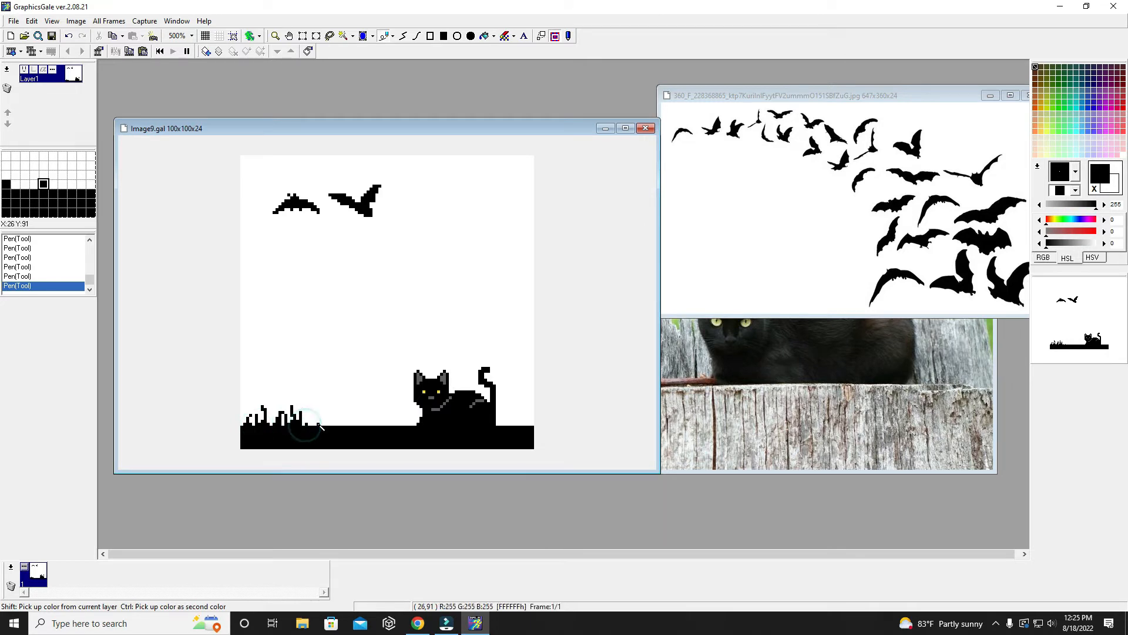
left_click(311, 424)
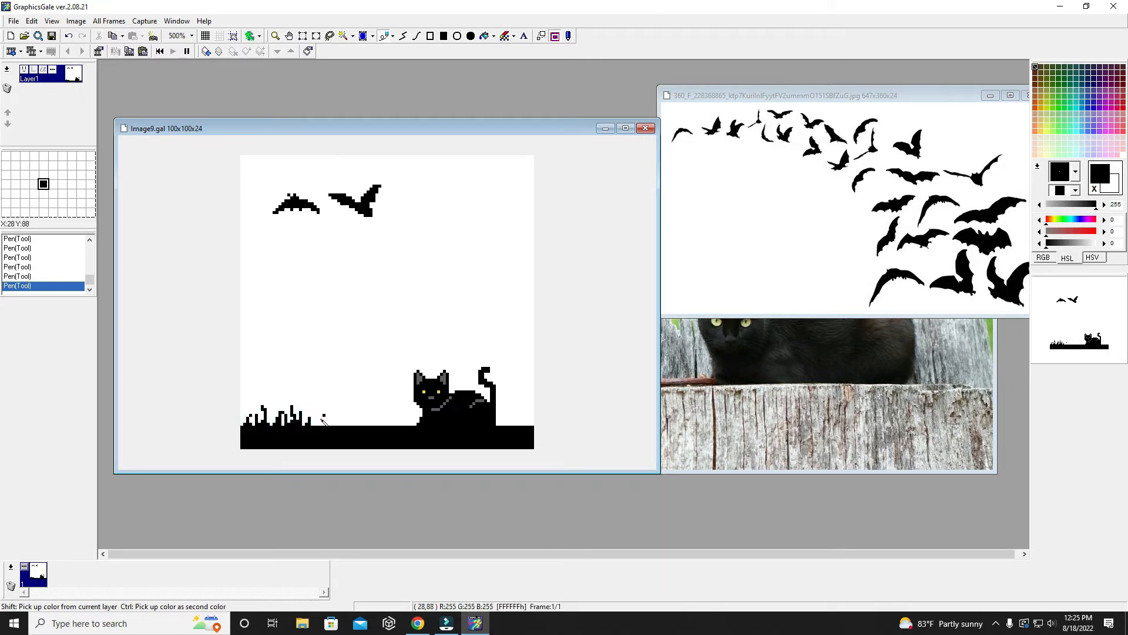
left_click(314, 417)
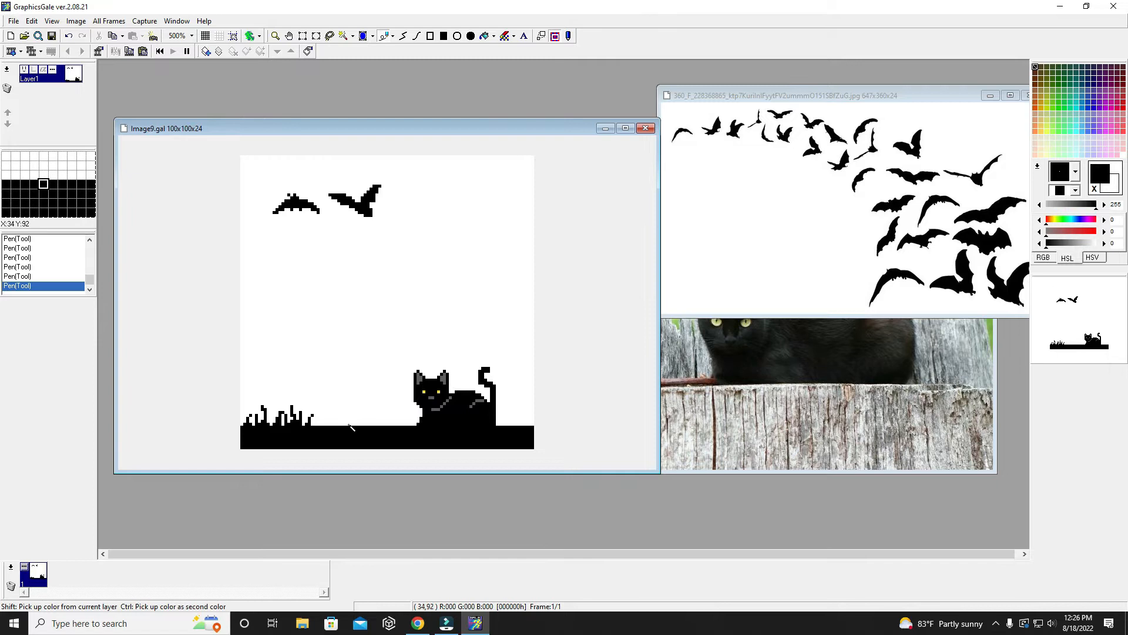
- Draw a filled orange oval about 15 by 11 pixels resting on the ground between the grass and the cat
left_click(470, 36)
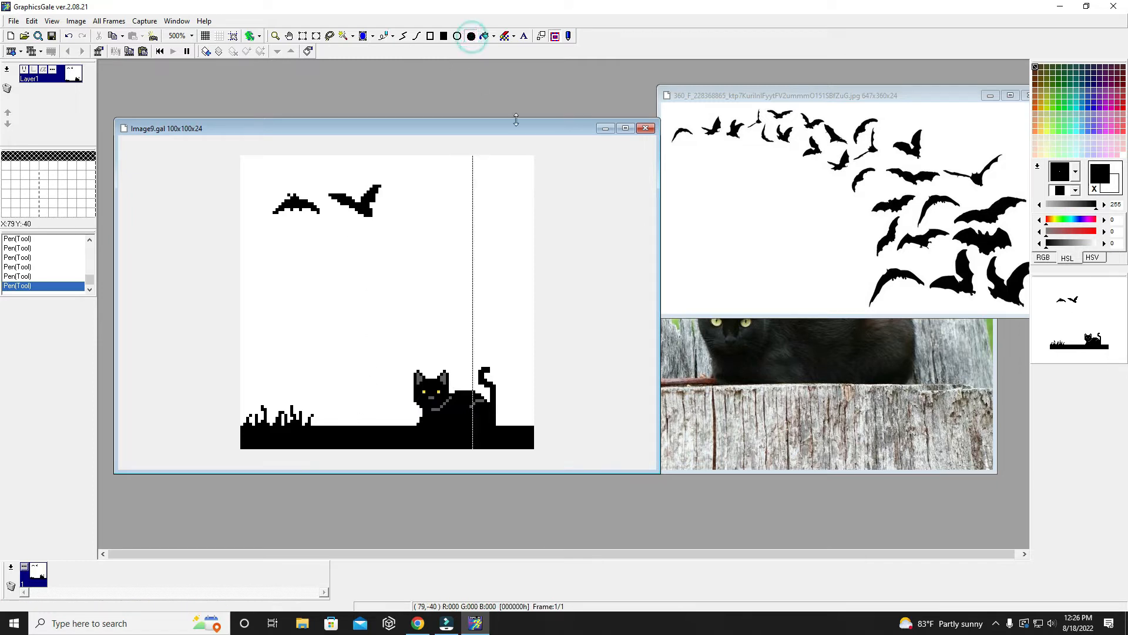
left_click(1036, 132)
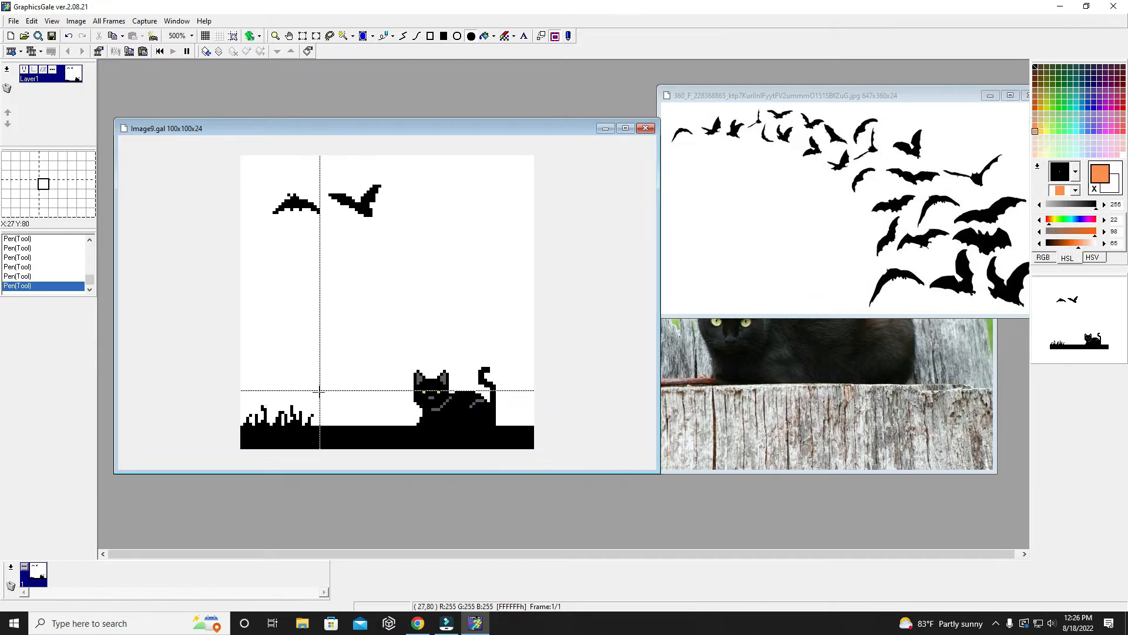
left_click_drag(326, 394, 370, 425)
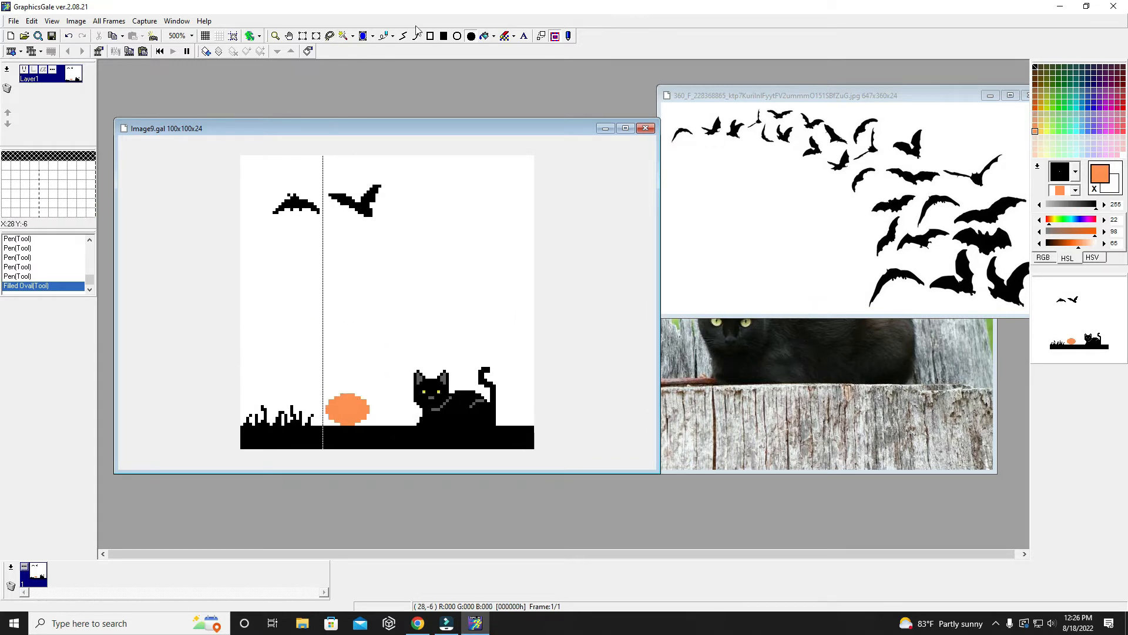
- Round out the orange oval's lower left and lower right edges with orange Pen pixels down to the ground
left_click(383, 36)
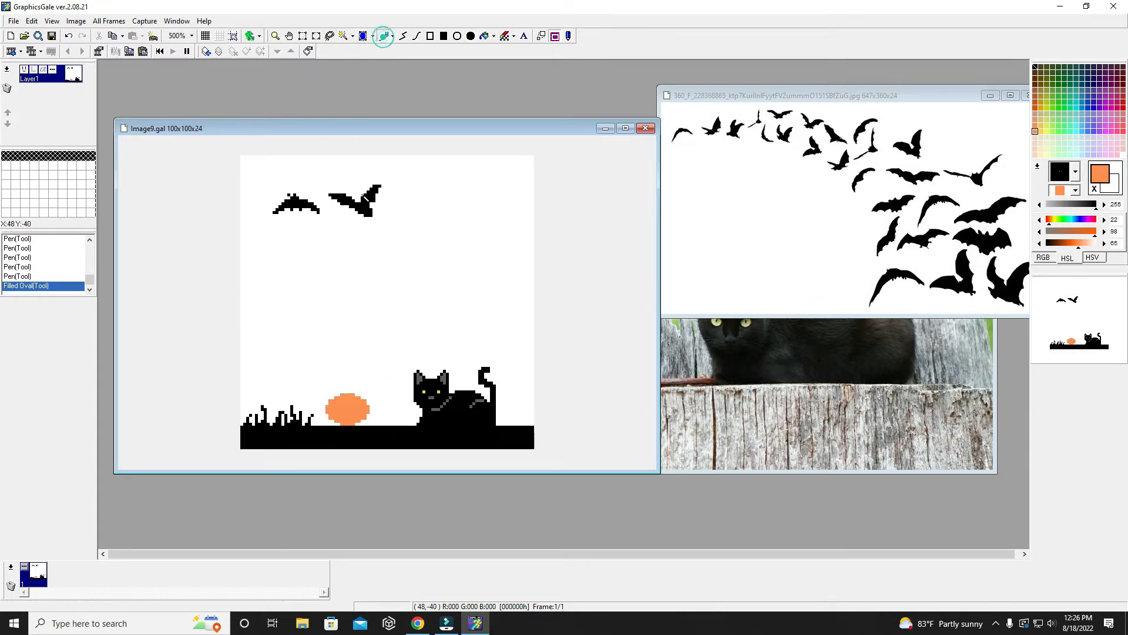
left_click(339, 424)
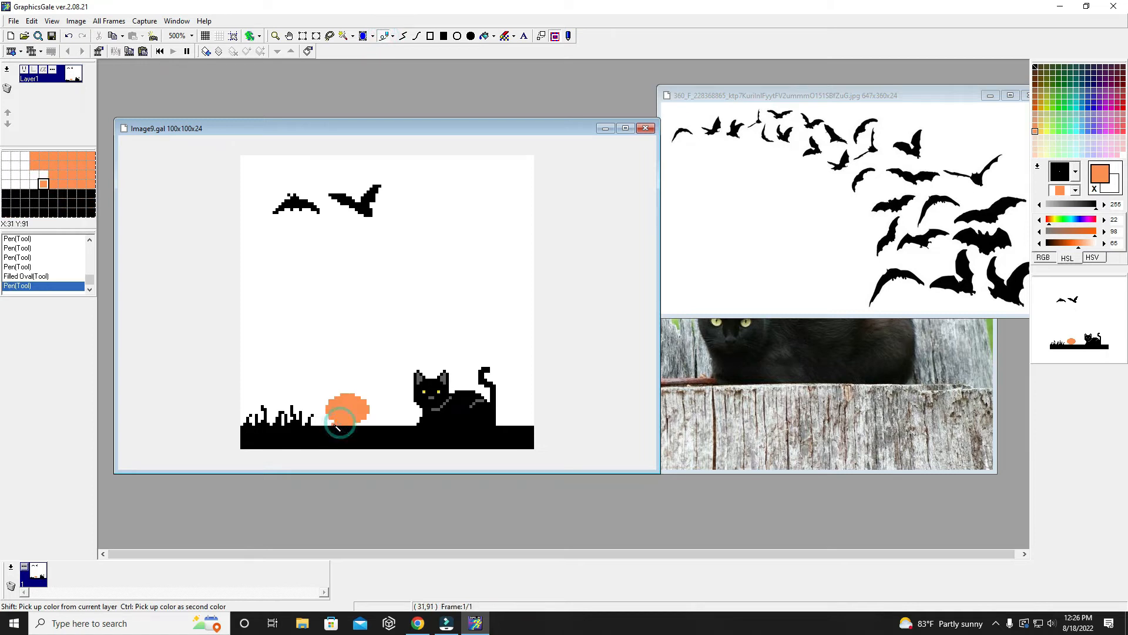
left_click_drag(333, 421, 329, 420)
left_click_drag(329, 419, 327, 416)
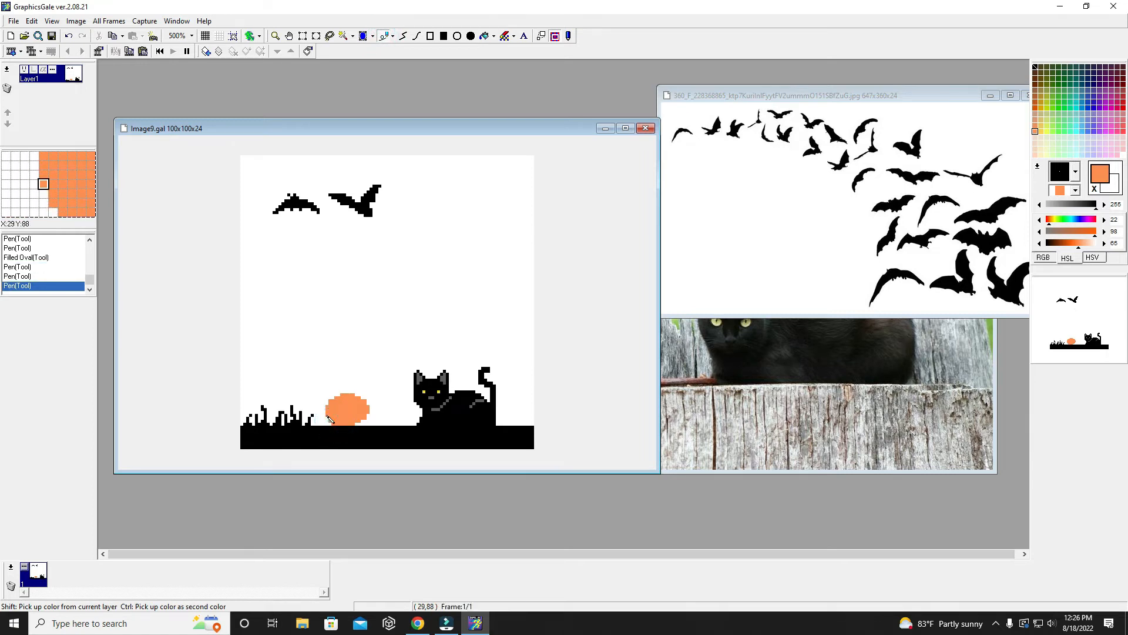
left_click(355, 423)
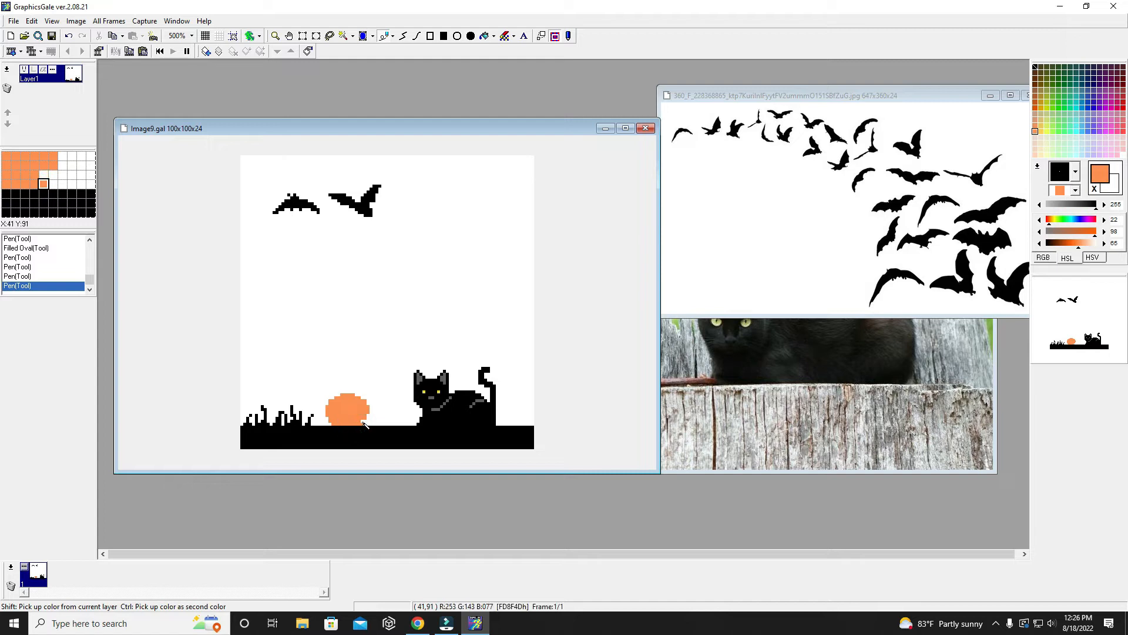
left_click(368, 423)
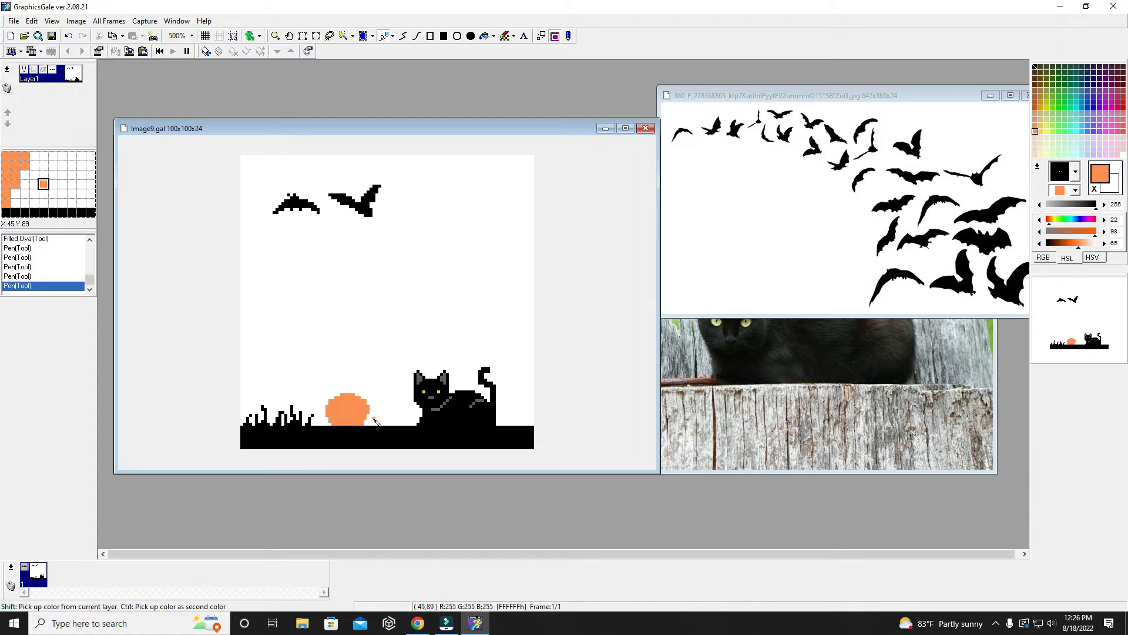
left_click(368, 415)
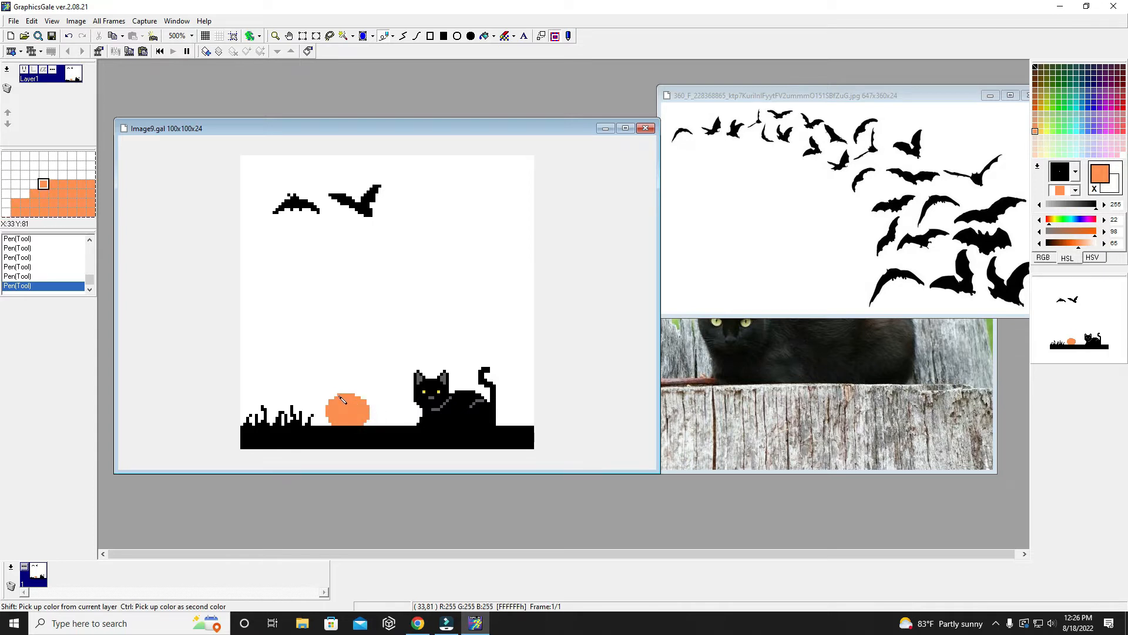
- Widen the orange oval's right side with orange pixels from its upper curve down to the ground and touch up its upper edges
left_click(363, 399)
left_click(368, 404)
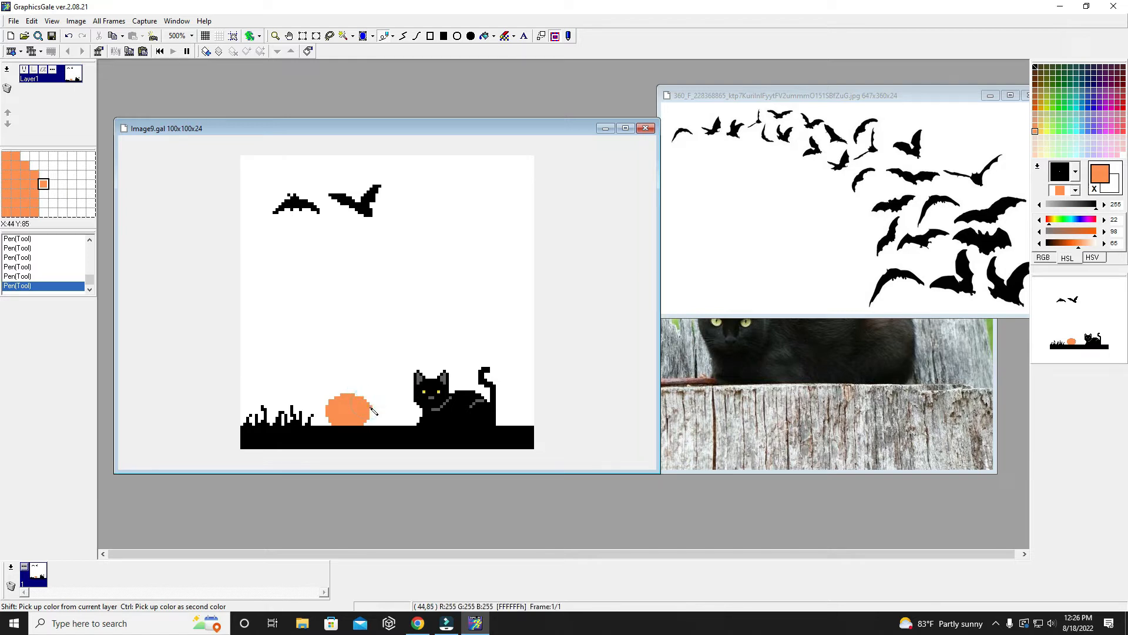
left_click(370, 420)
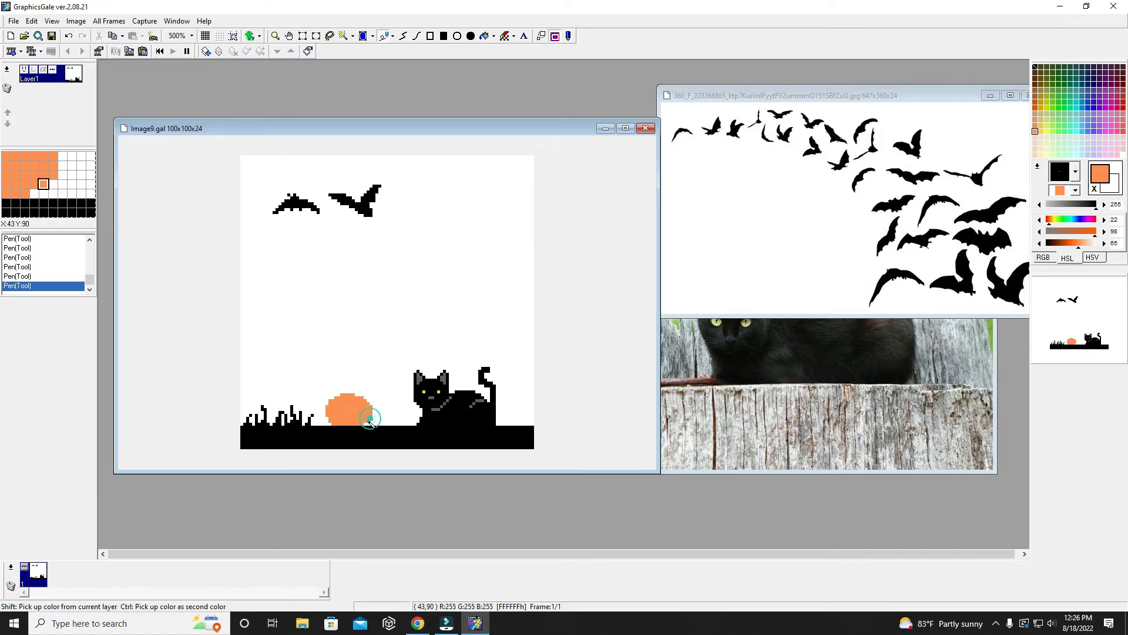
left_click(365, 423)
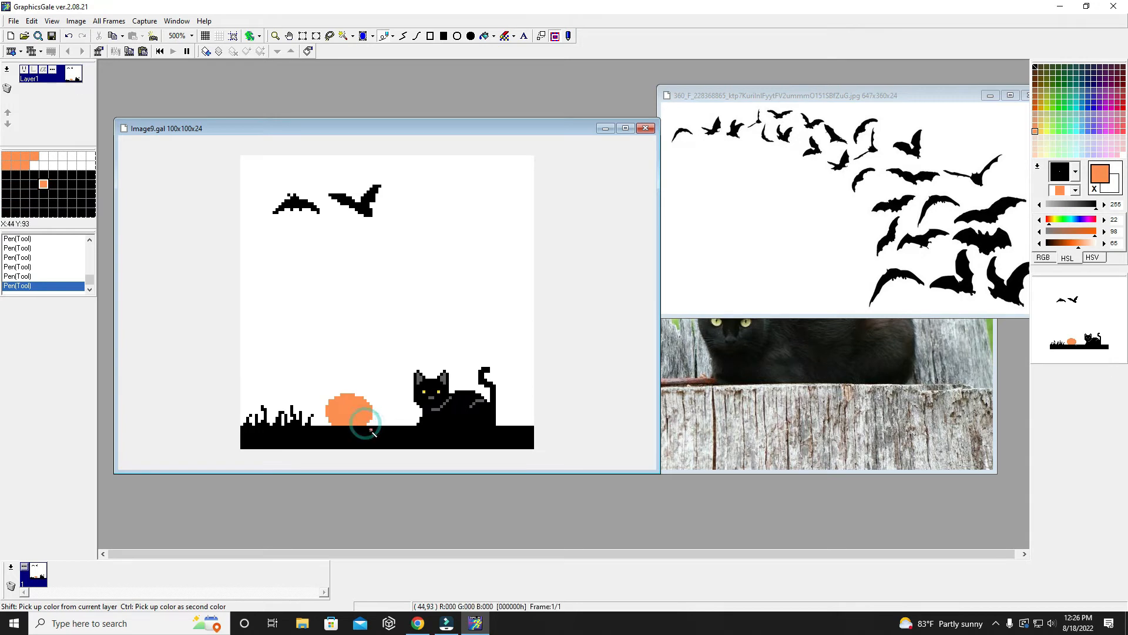
right_click(333, 403)
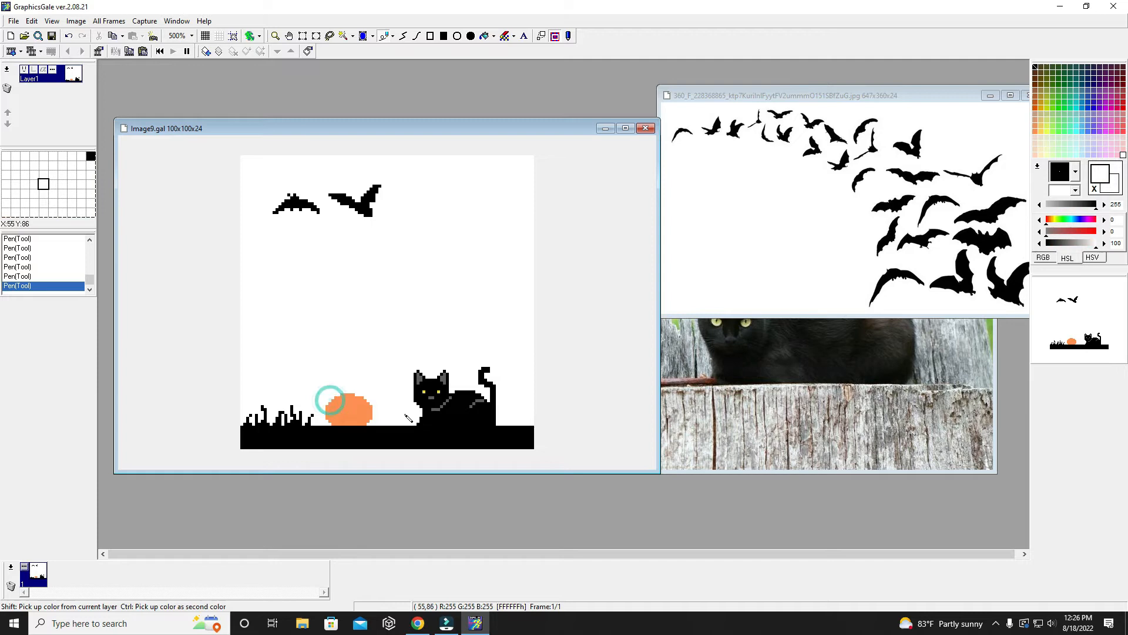
right_click(360, 400)
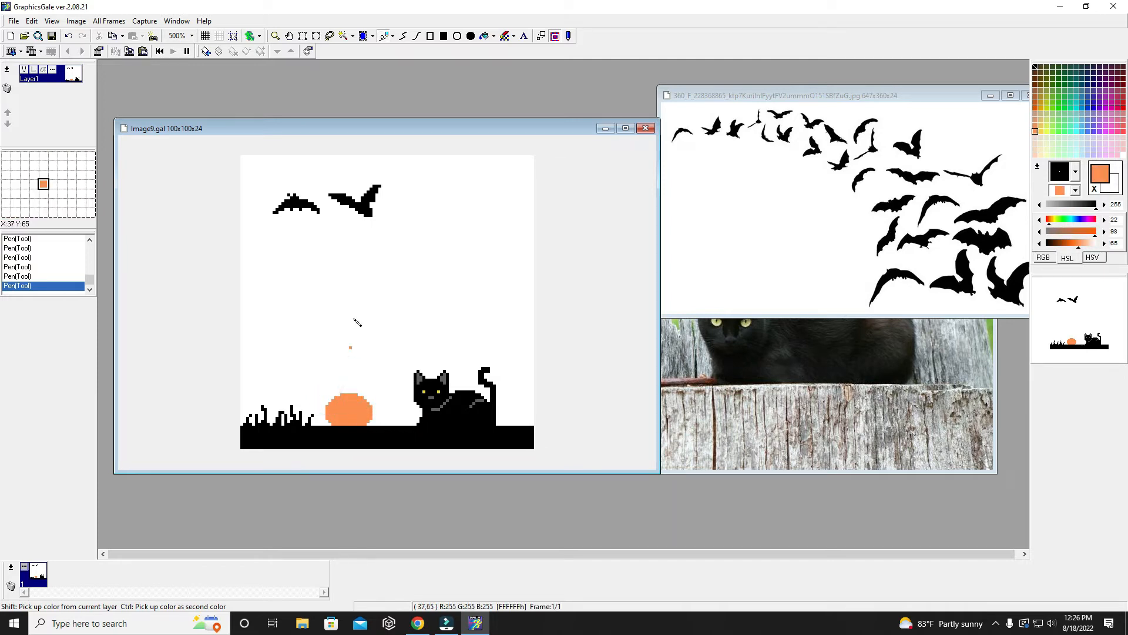
- Extend the black grass rightward to the orange oval and draw two short blades in front of the oval's lower edge
right_click(437, 426)
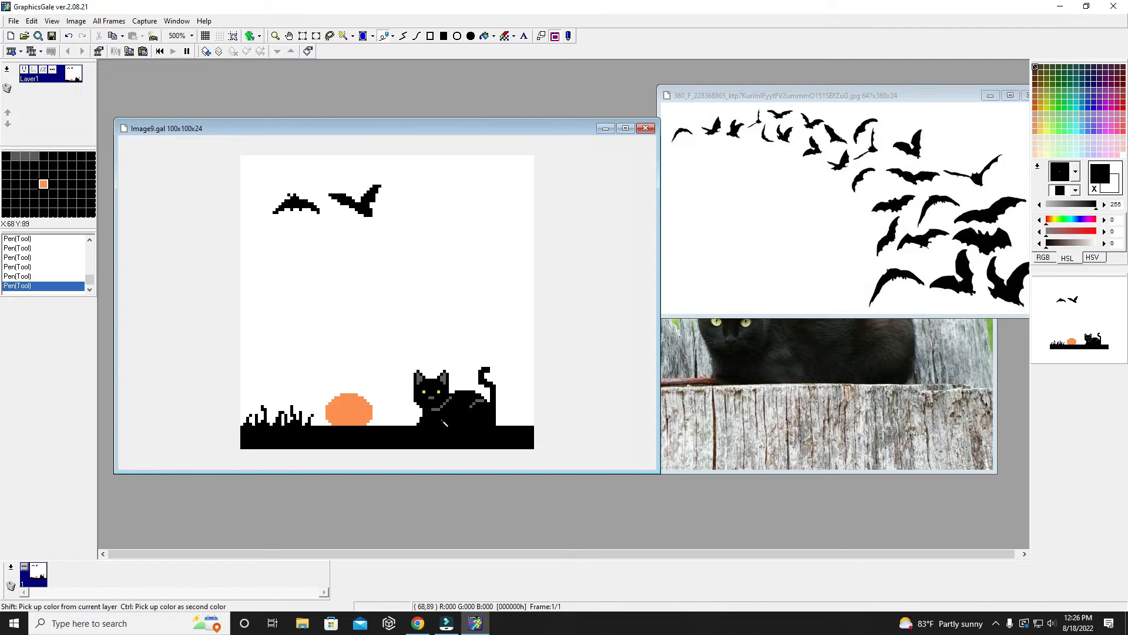
left_click_drag(316, 423, 336, 421)
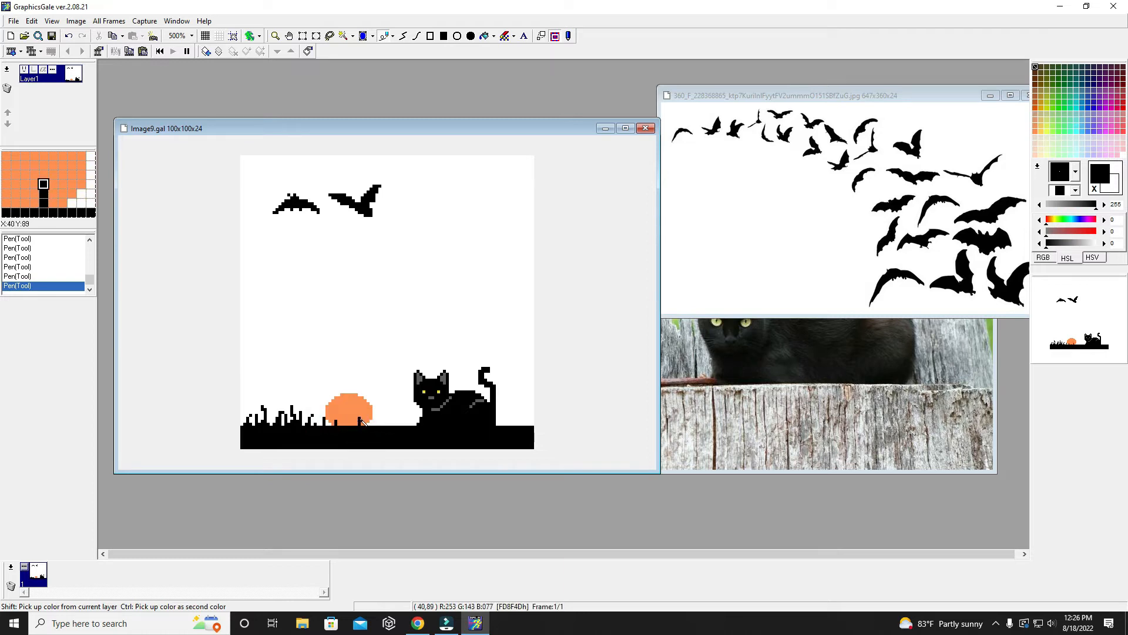
left_click(356, 418)
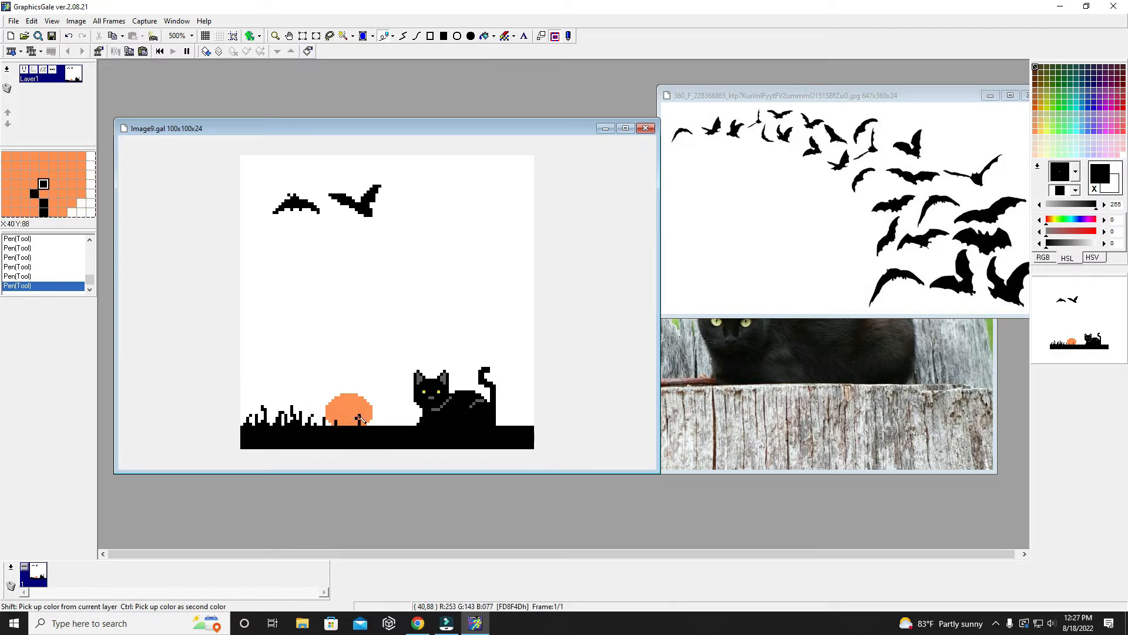
left_click(359, 415)
- Draw black grass blades of varied height between the orange oval and the cat, and more on the ground behind the cat's tail
mouse_move(374, 425)
left_mouse_down()
mouse_move(394, 413)
mouse_move(398, 422)
left_mouse_up()
left_click(383, 424)
left_click(400, 424)
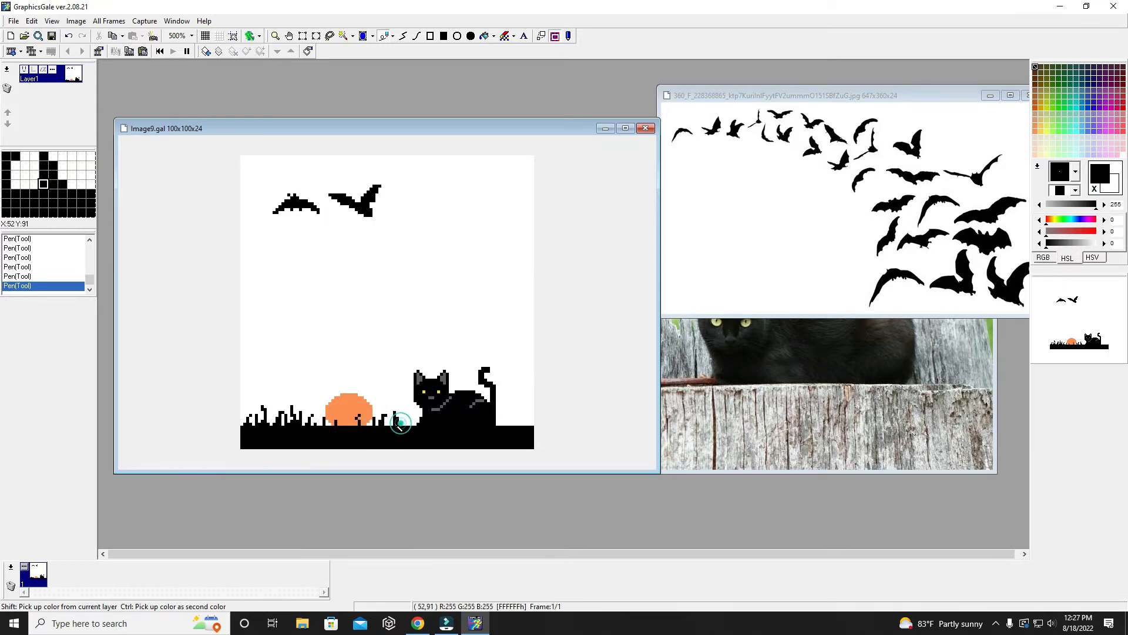
left_click(390, 423)
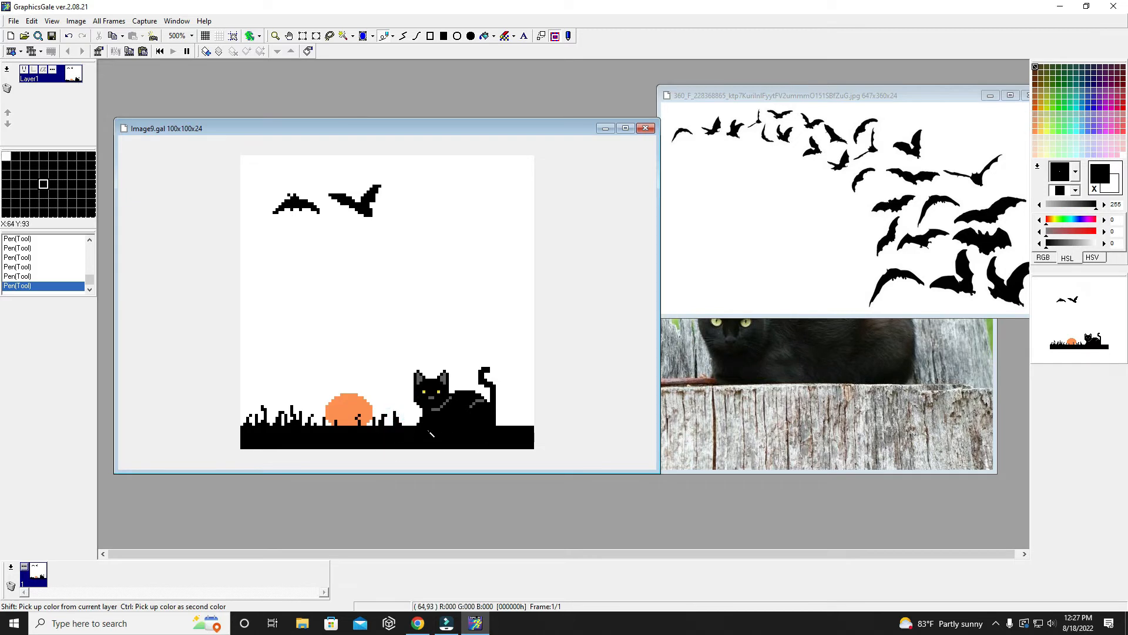
left_click_drag(414, 423, 407, 413)
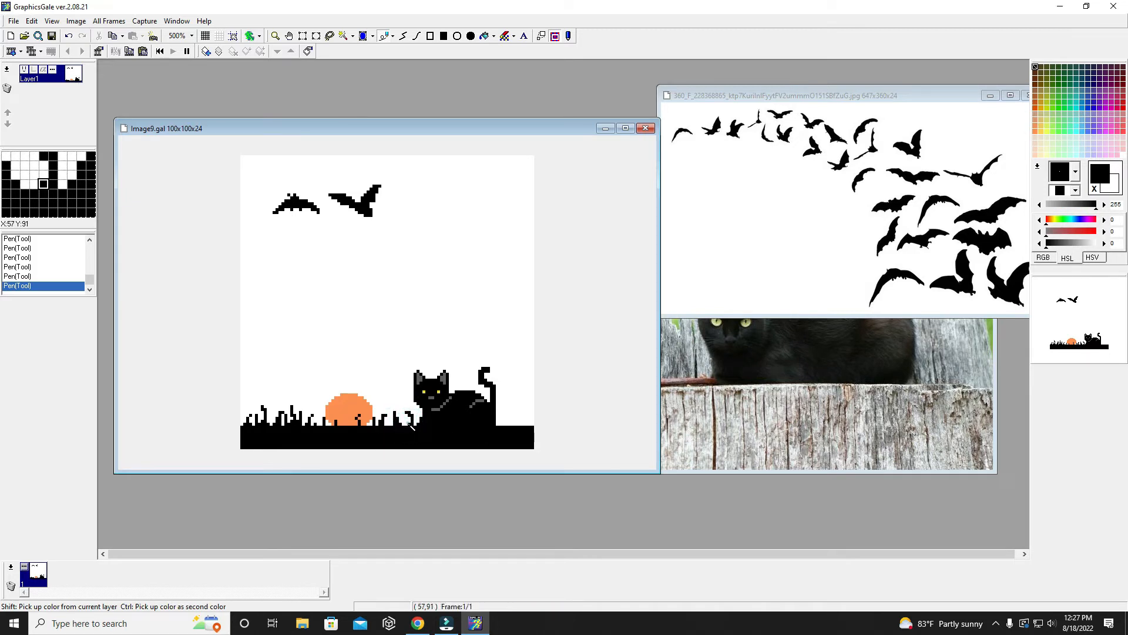
mouse_move(507, 424)
left_mouse_down()
mouse_move(521, 406)
mouse_move(527, 423)
left_mouse_up()
left_click(510, 423)
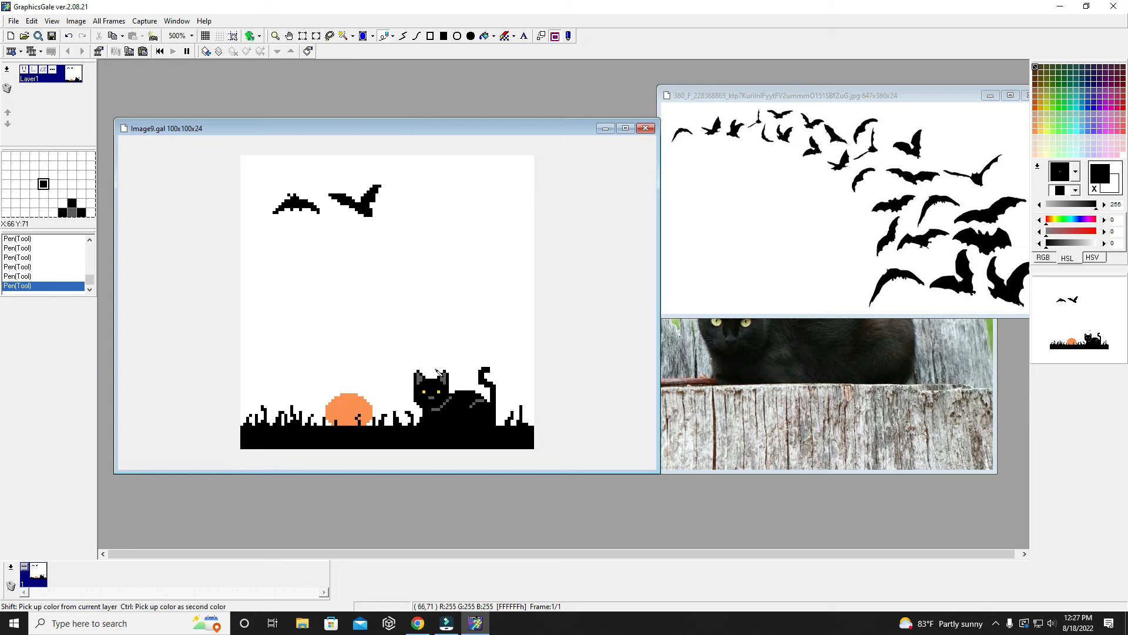
- Sample the yellow of the cat's eye and draw two small square yellow eyes on the orange oval
left_click(424, 391, "shift")
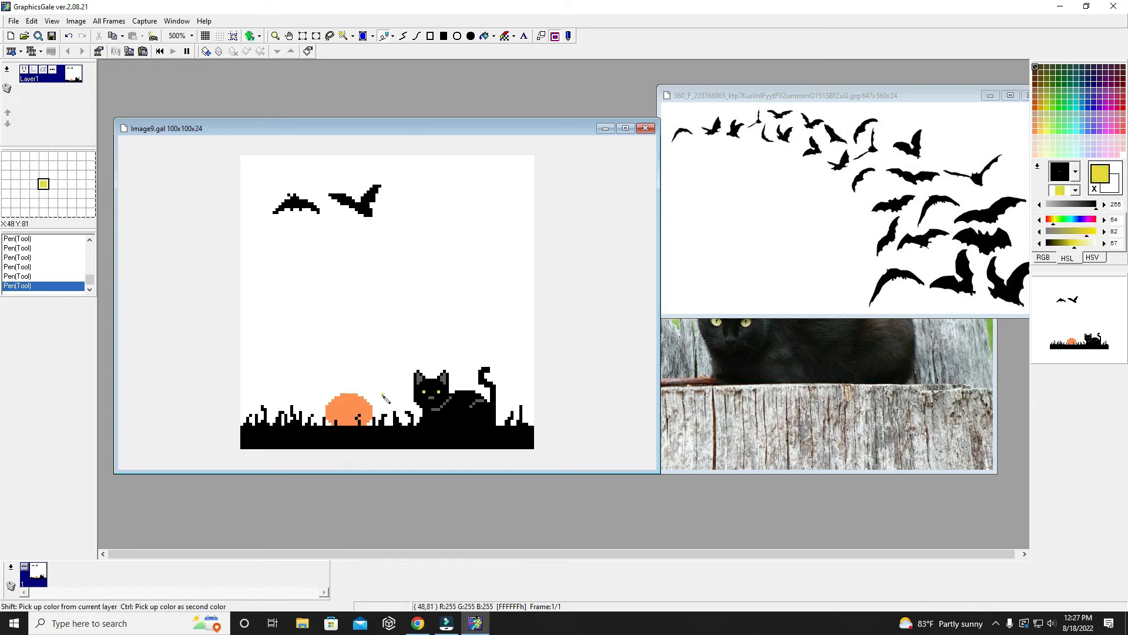
left_click(345, 406)
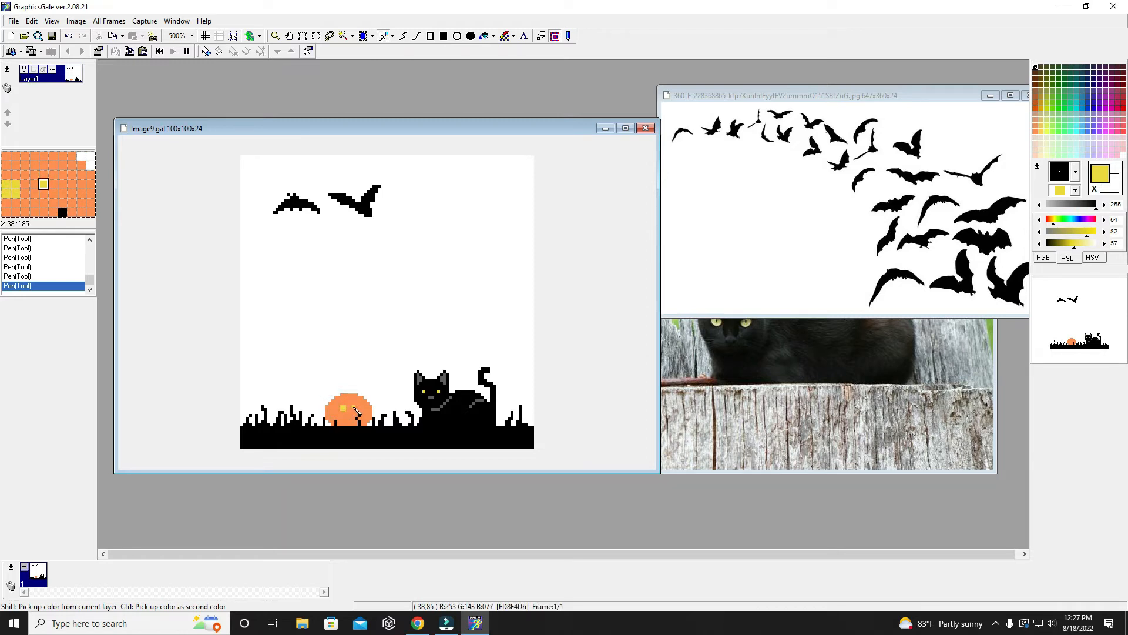
left_click(355, 407)
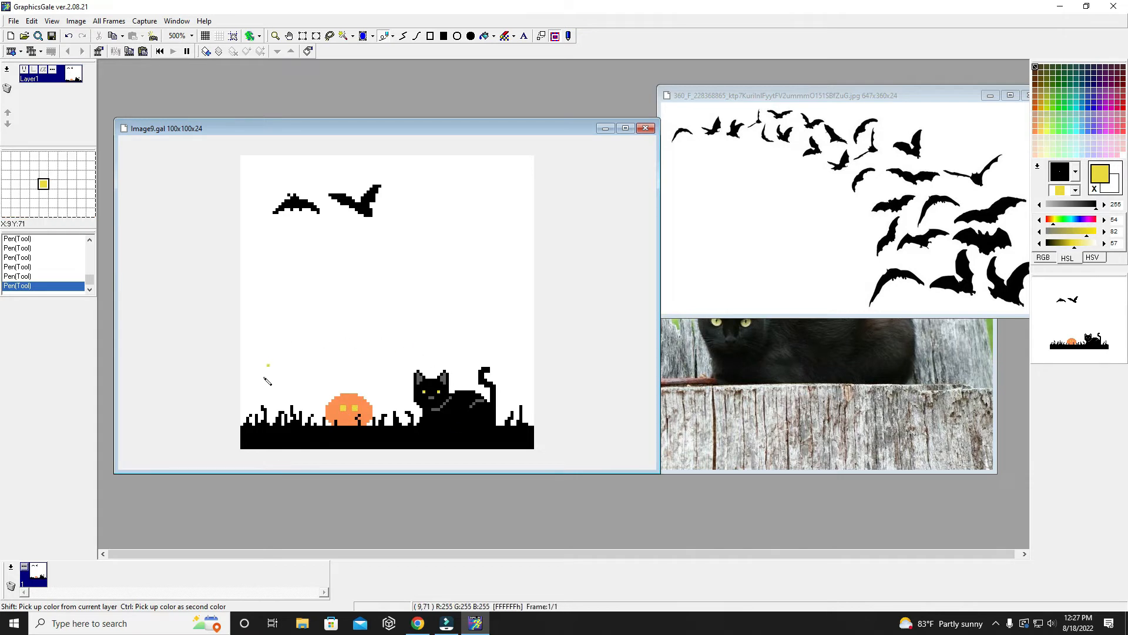
- Draw a wide yellow grin below the pumpkin's eyes, filled down toward the ground, with orange gaps left as teeth
left_click(336, 416)
left_click_drag(336, 415, 355, 420)
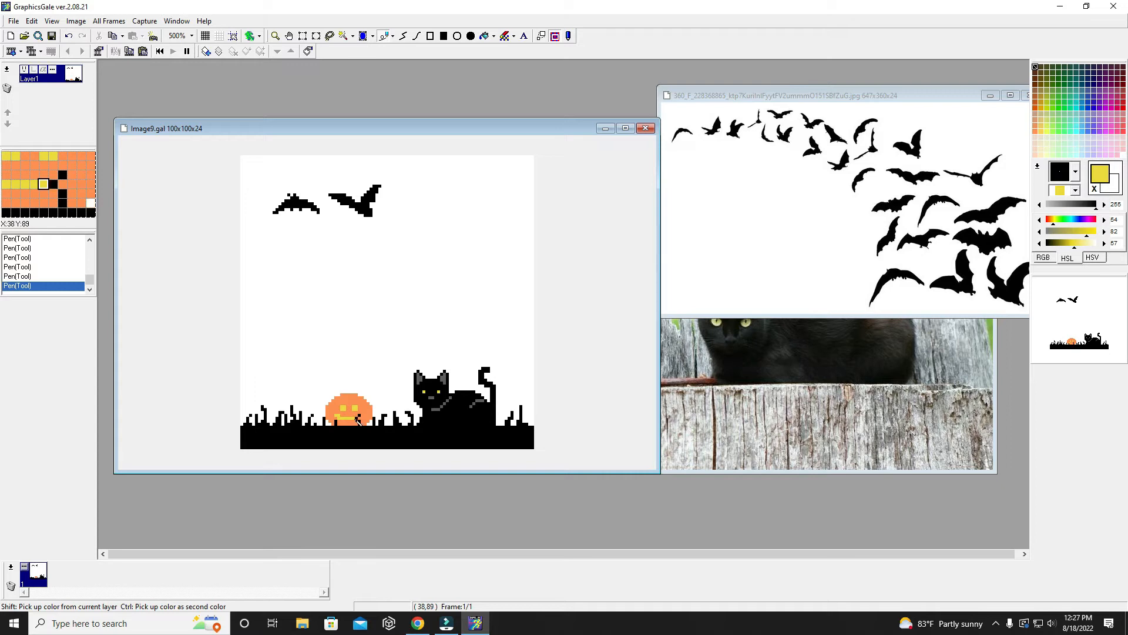
left_click(360, 419)
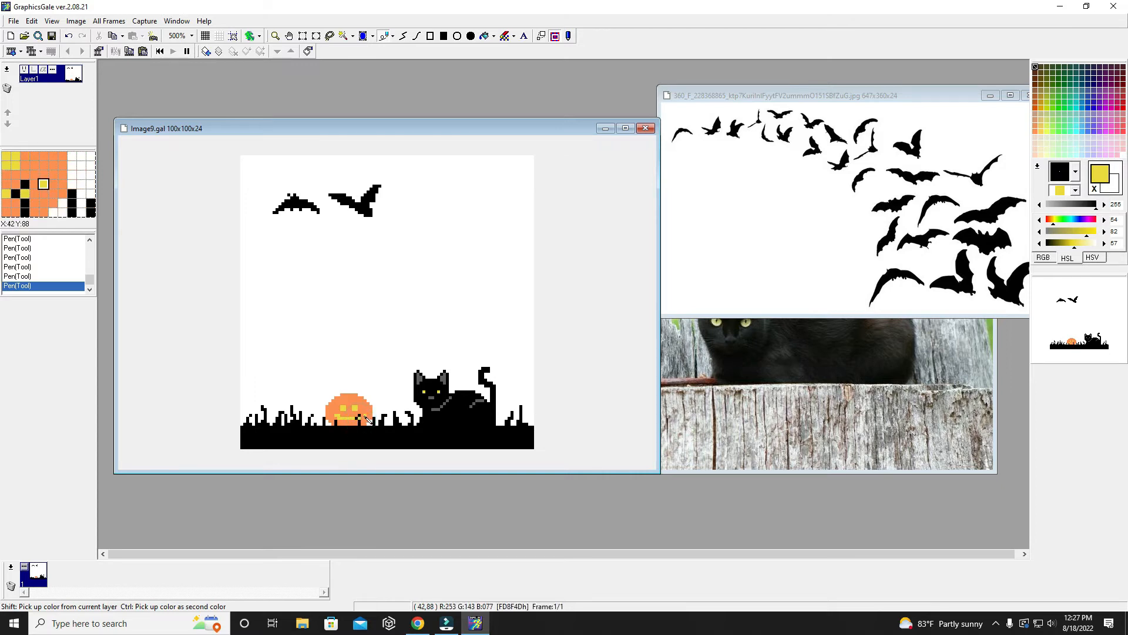
left_click(362, 417)
left_click_drag(342, 421, 356, 423)
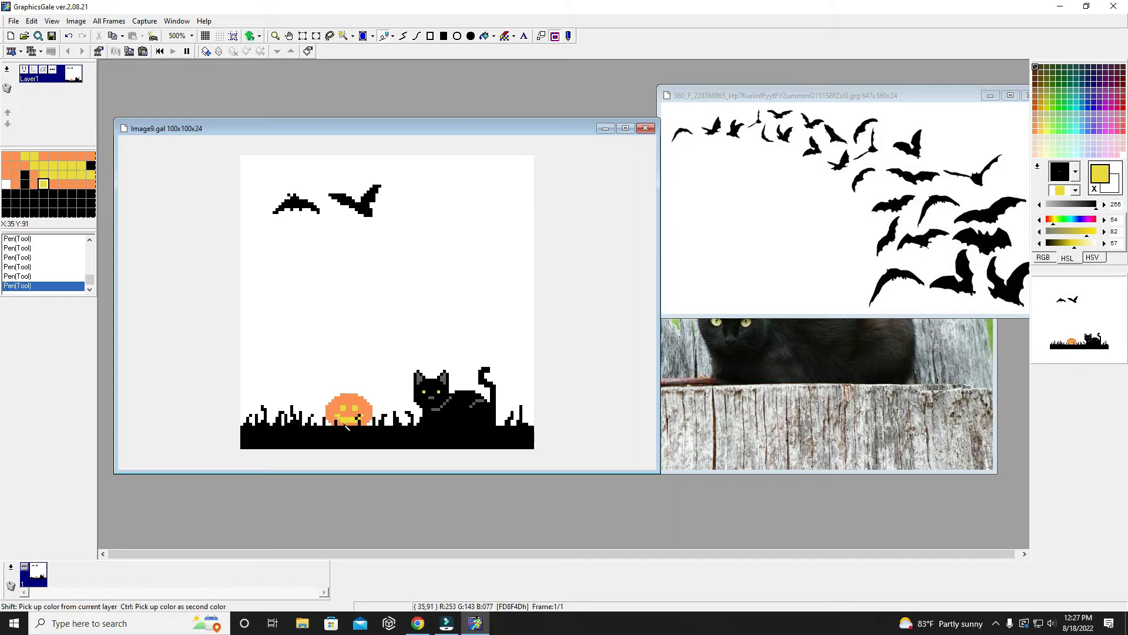
left_click(349, 418)
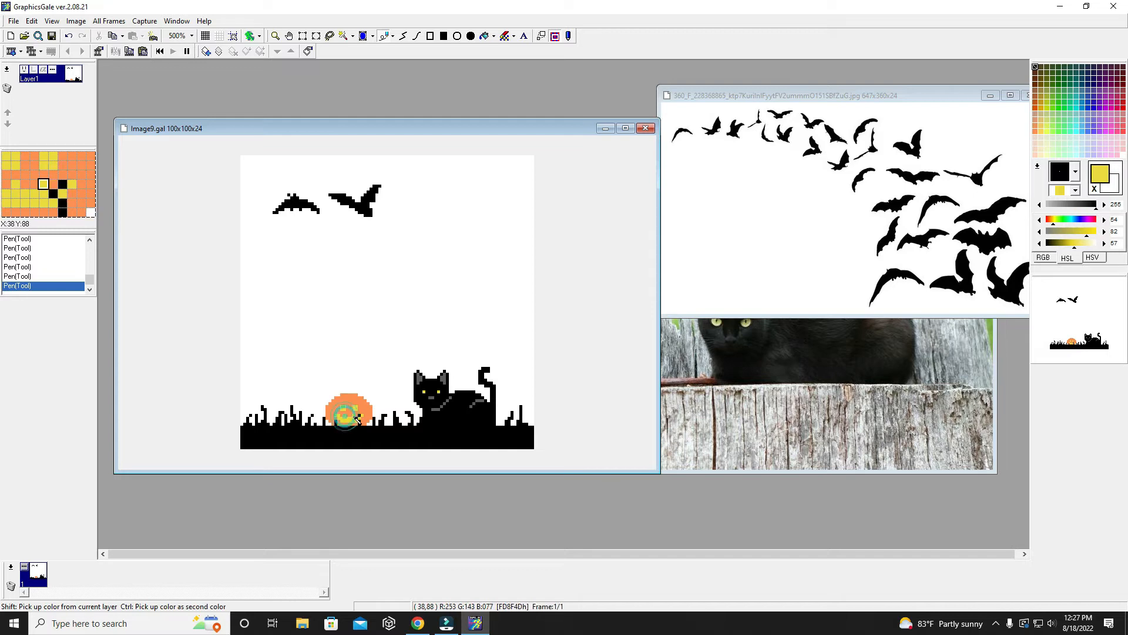
left_click(353, 418)
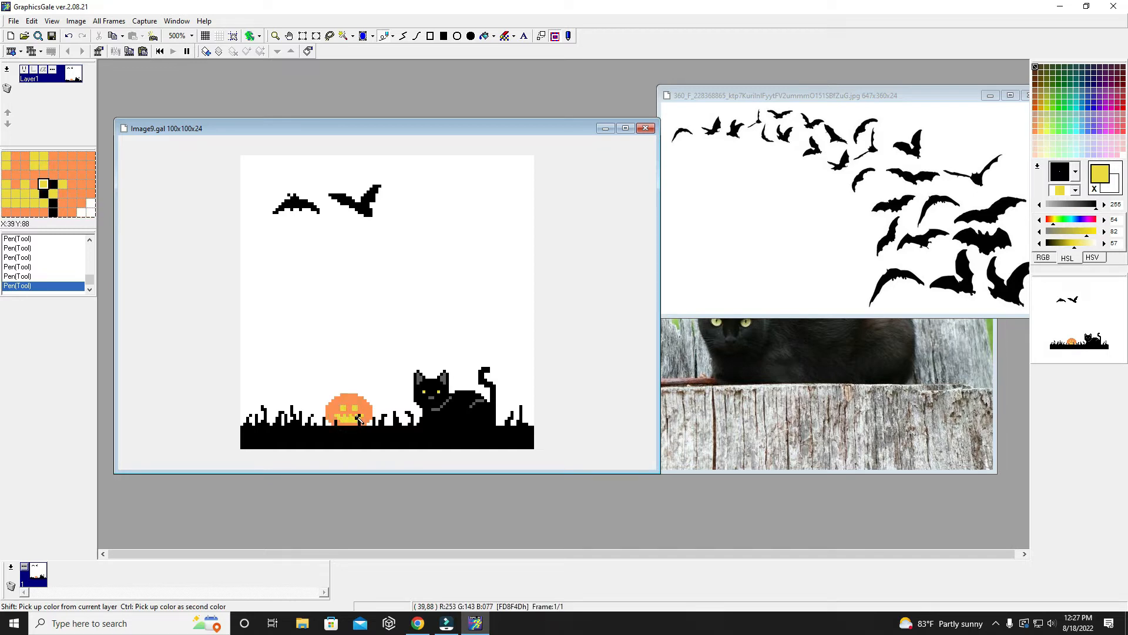
left_click(355, 417)
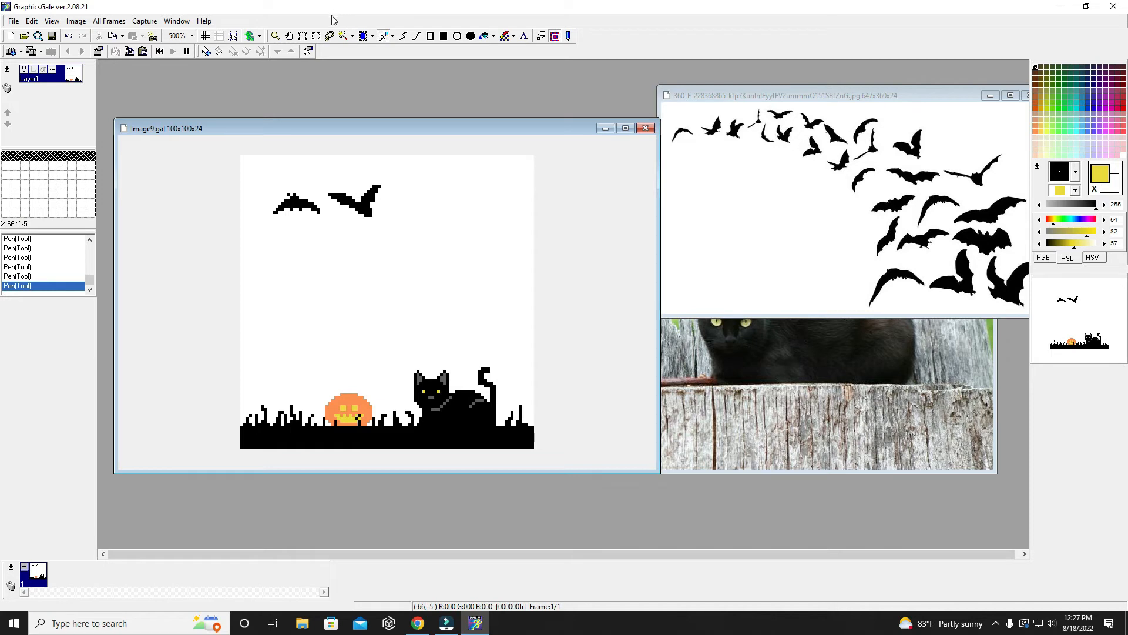
left_click(317, 36)
left_click_drag(322, 388, 379, 425)
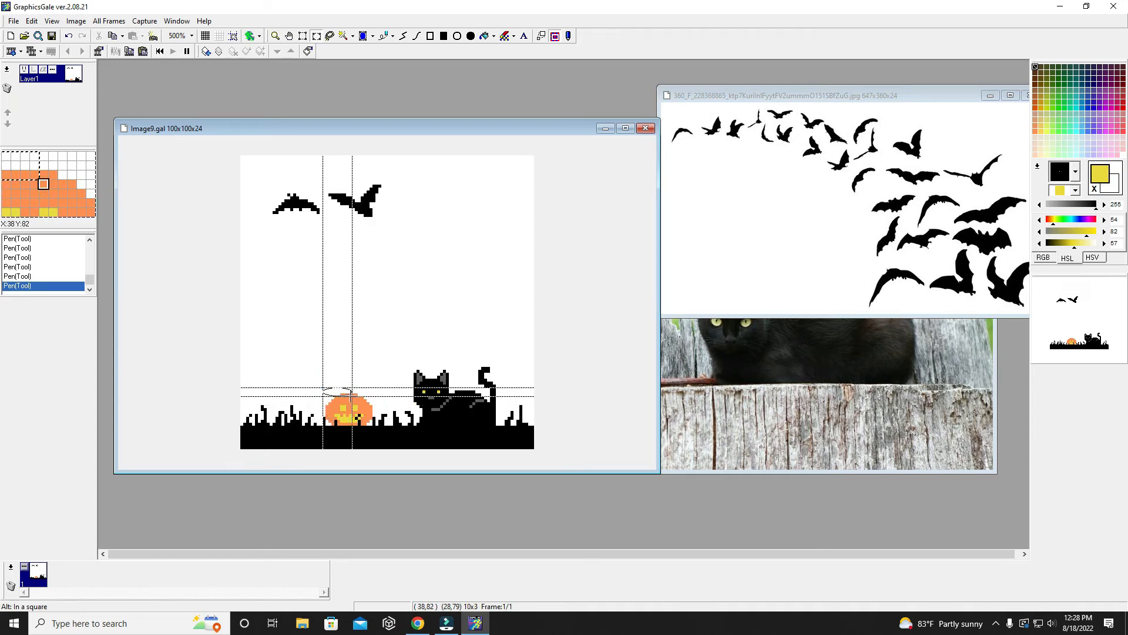
left_click(325, 378)
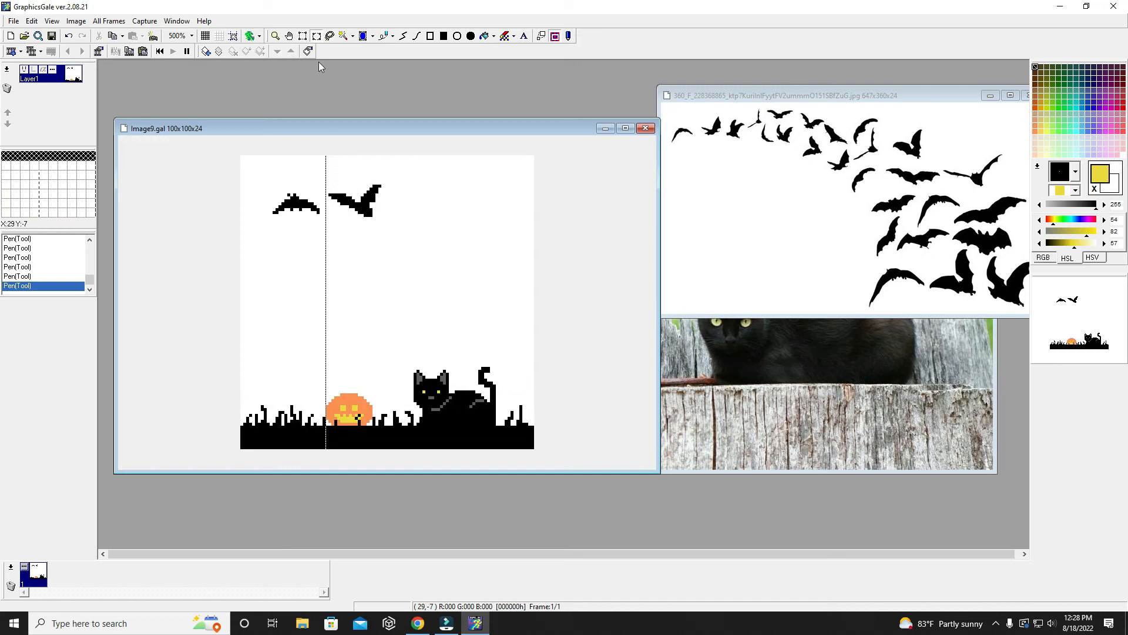
- Select the pumpkin with a rectangle, enlarge the selection to 39 by 29 pixels, and move it about 13 pixels left, away from the cat
left_click(305, 37)
left_click_drag(316, 384, 377, 426)
left_click_drag(376, 384, 433, 338)
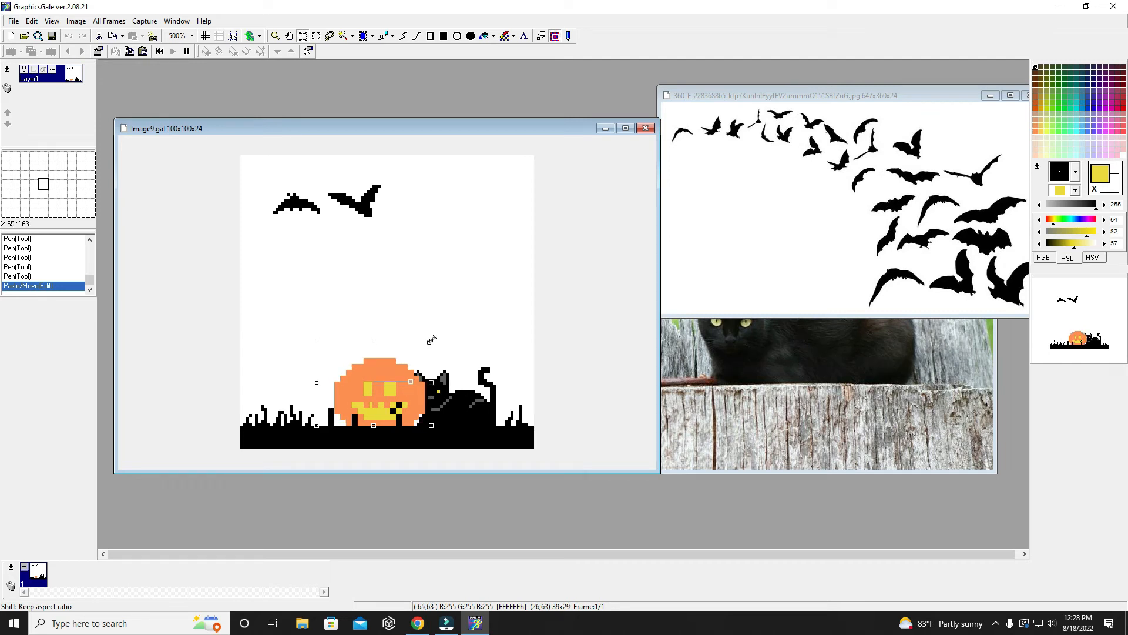
left_click_drag(387, 415, 349, 415)
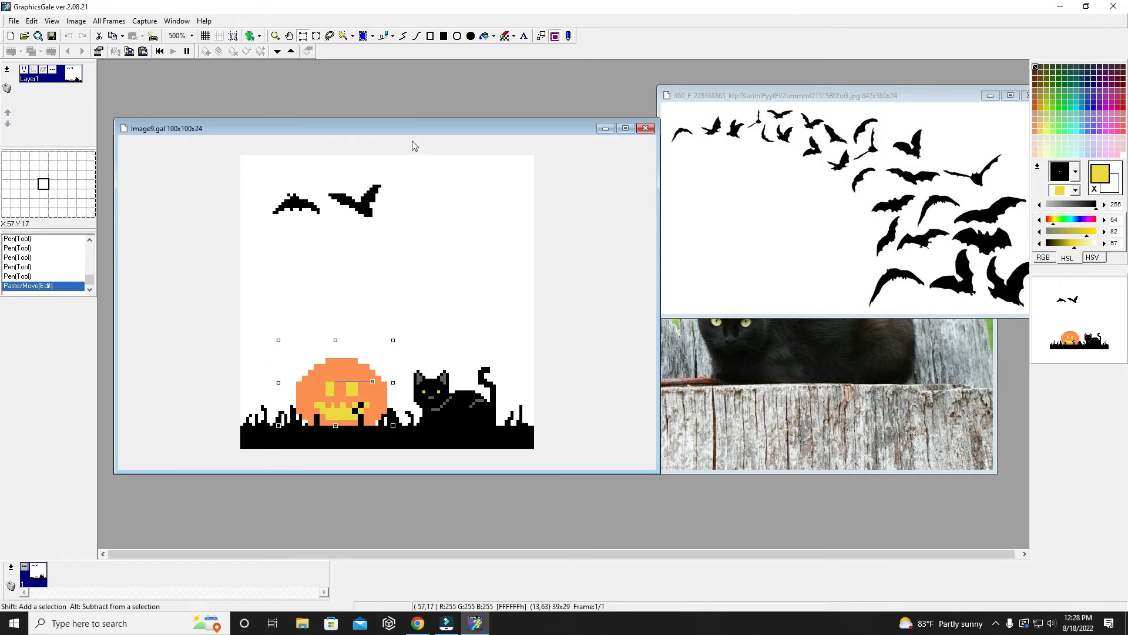
left_click(383, 260)
- Thin the enlarged black blade over the right side of the pumpkin's mouth with Pen pixels in the sampled pumpkin colours
left_click(383, 35)
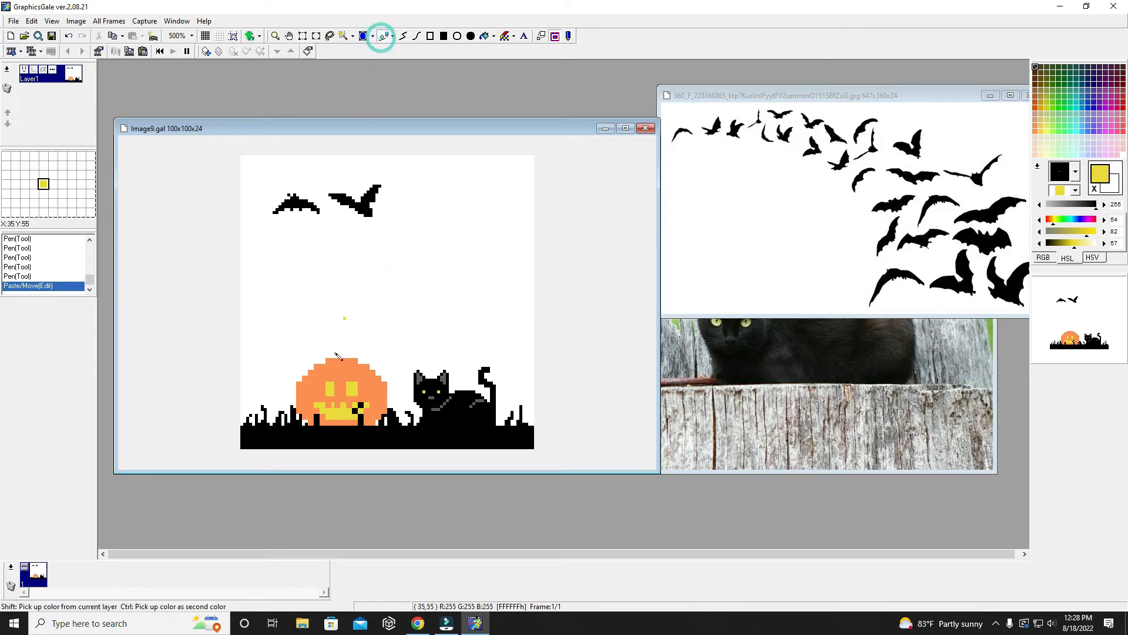
left_click(340, 368)
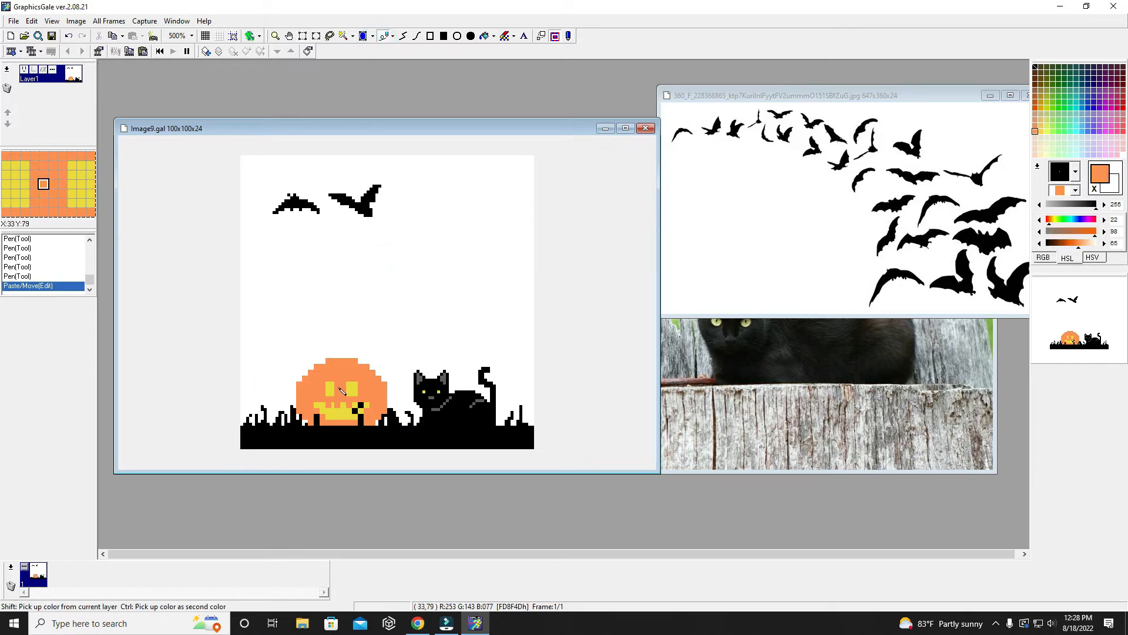
left_click(359, 417)
left_click(360, 417, "shift")
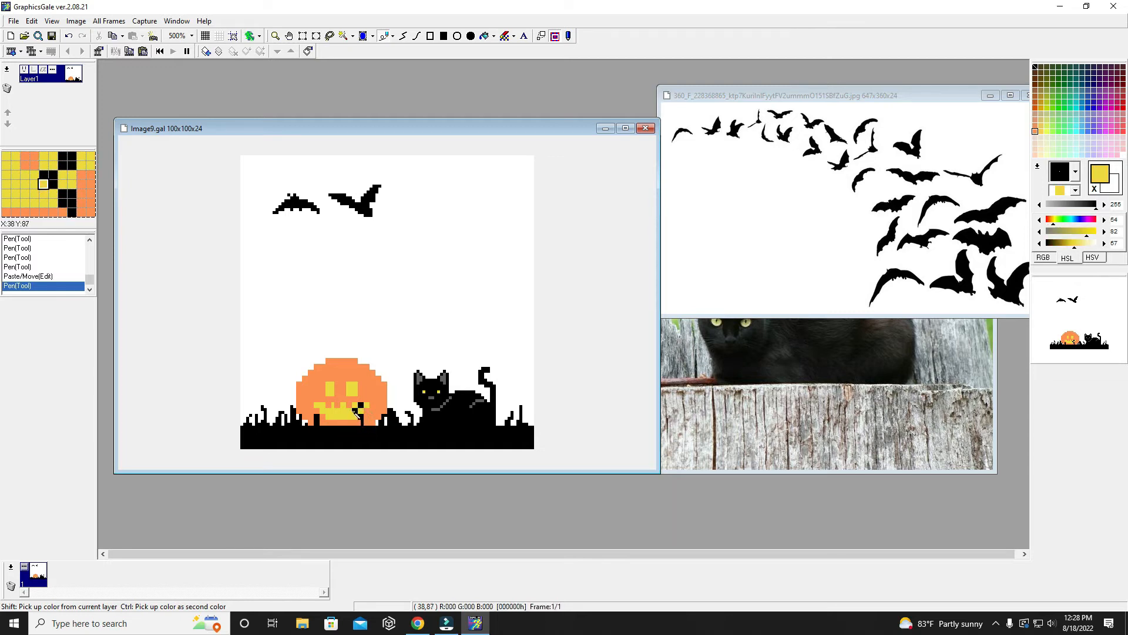
left_click(367, 418)
left_click(363, 415)
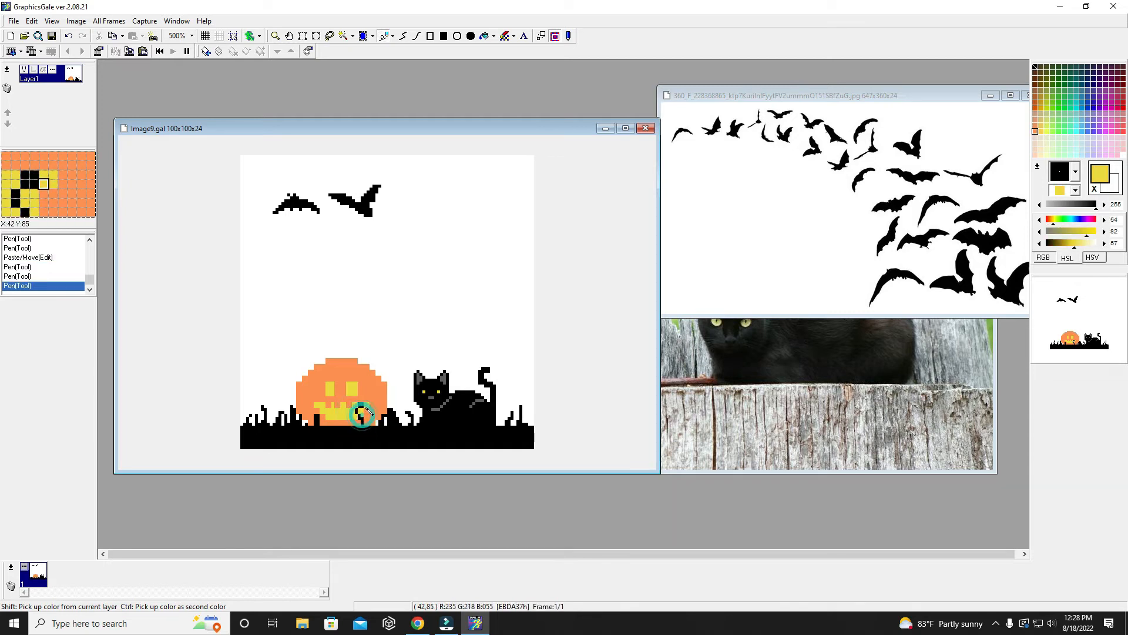
left_click(361, 407)
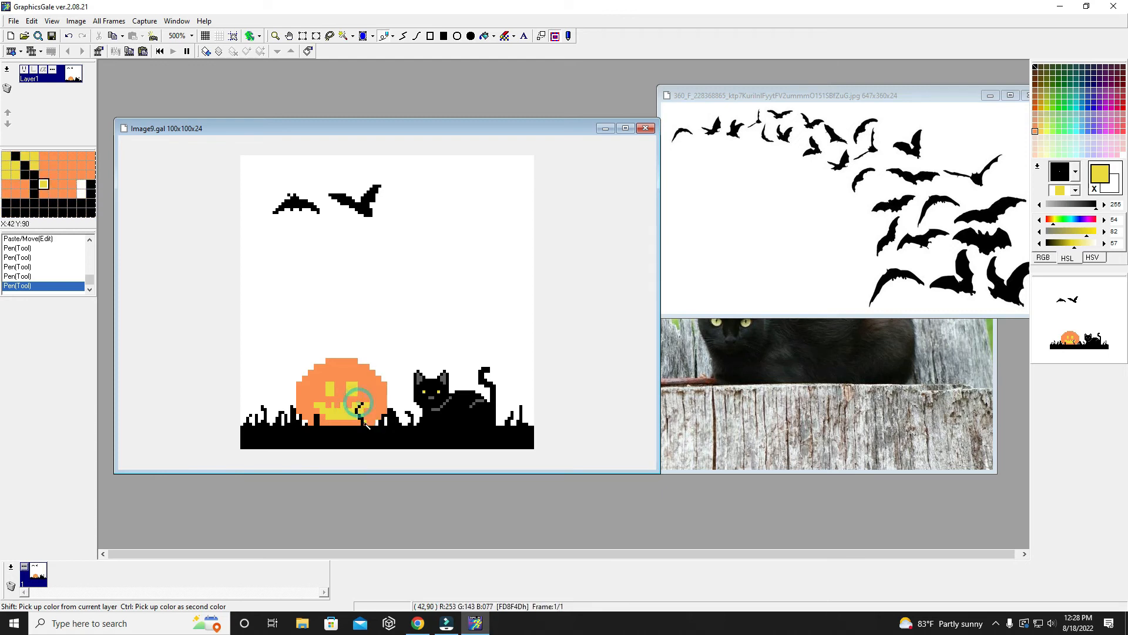
- Thin the blade at the pumpkin's lower left with orange pixels and the thick grass on both sides of the pumpkin with white pixels
right_click(314, 411)
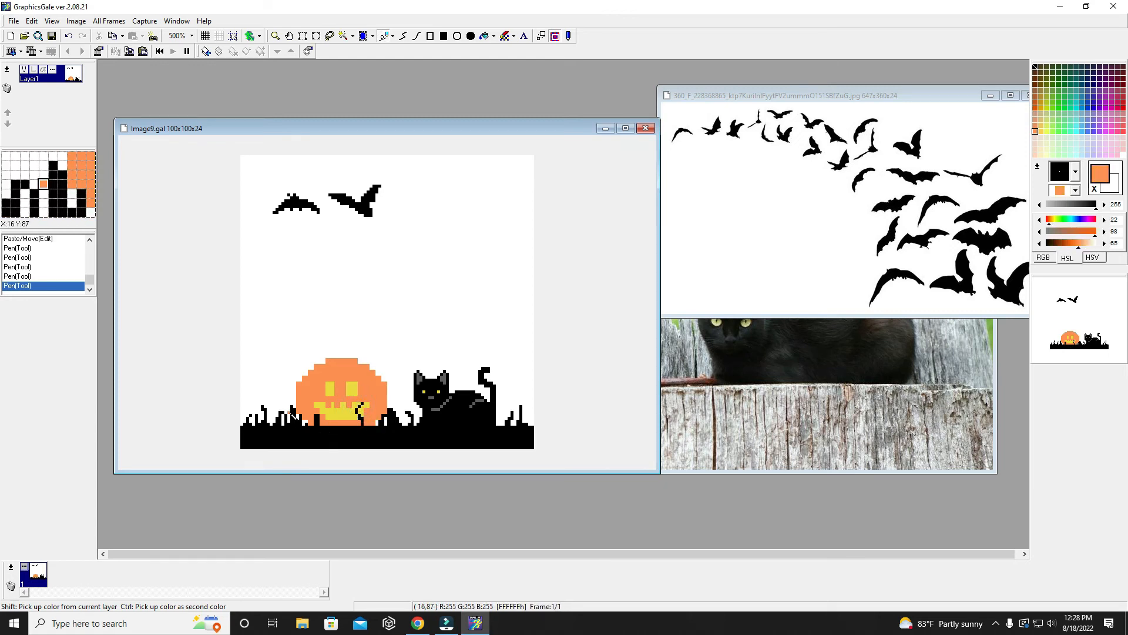
left_click(317, 416)
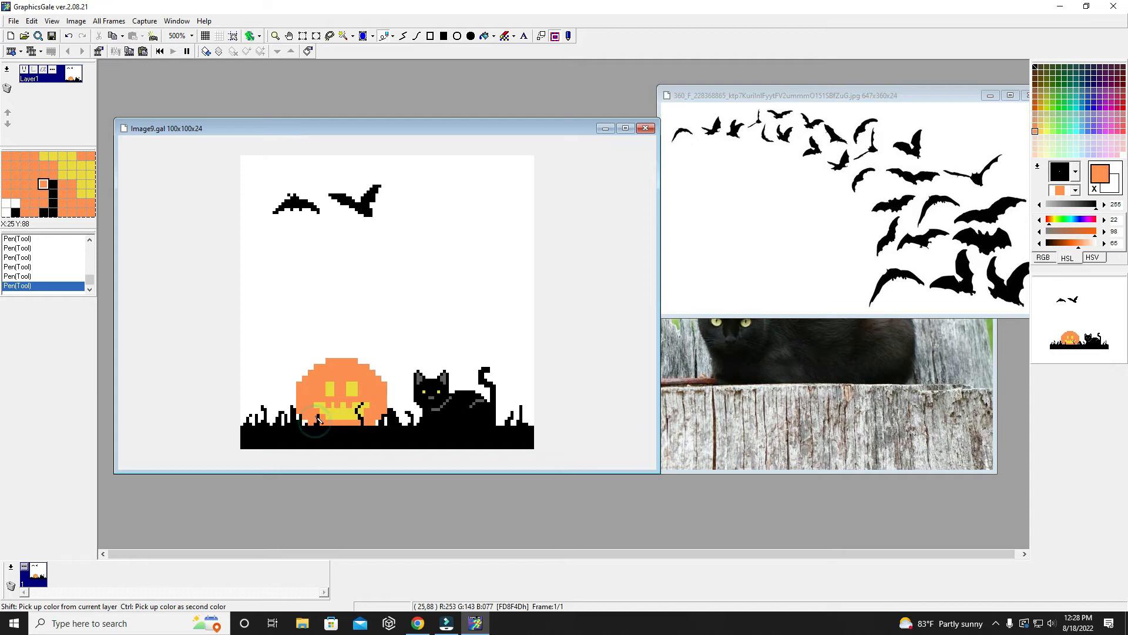
right_click(295, 400)
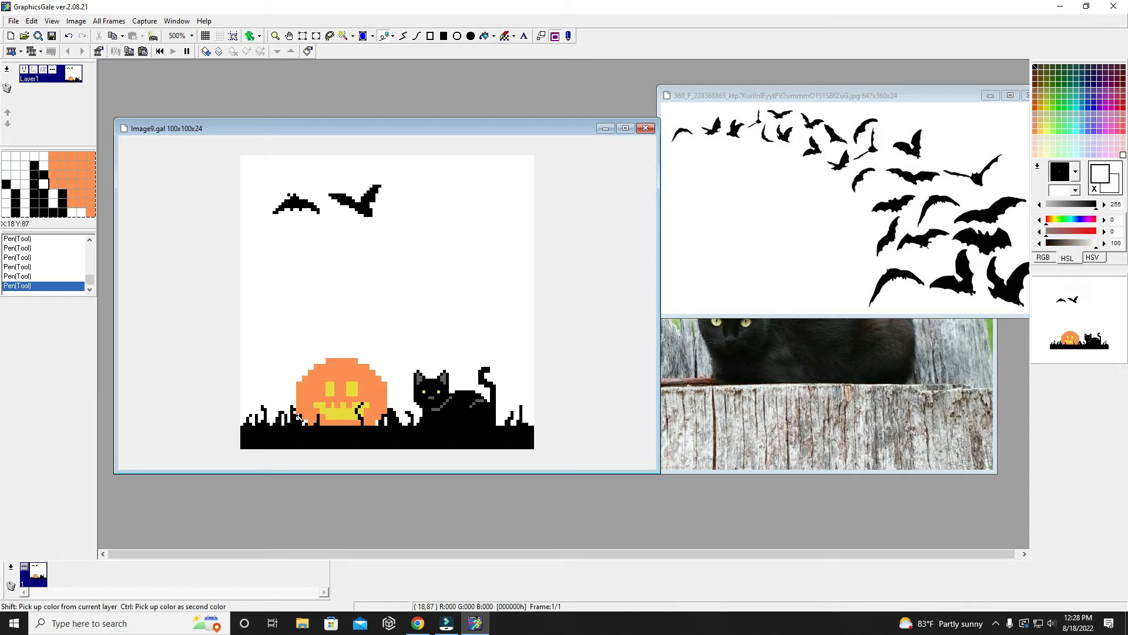
left_click(295, 414)
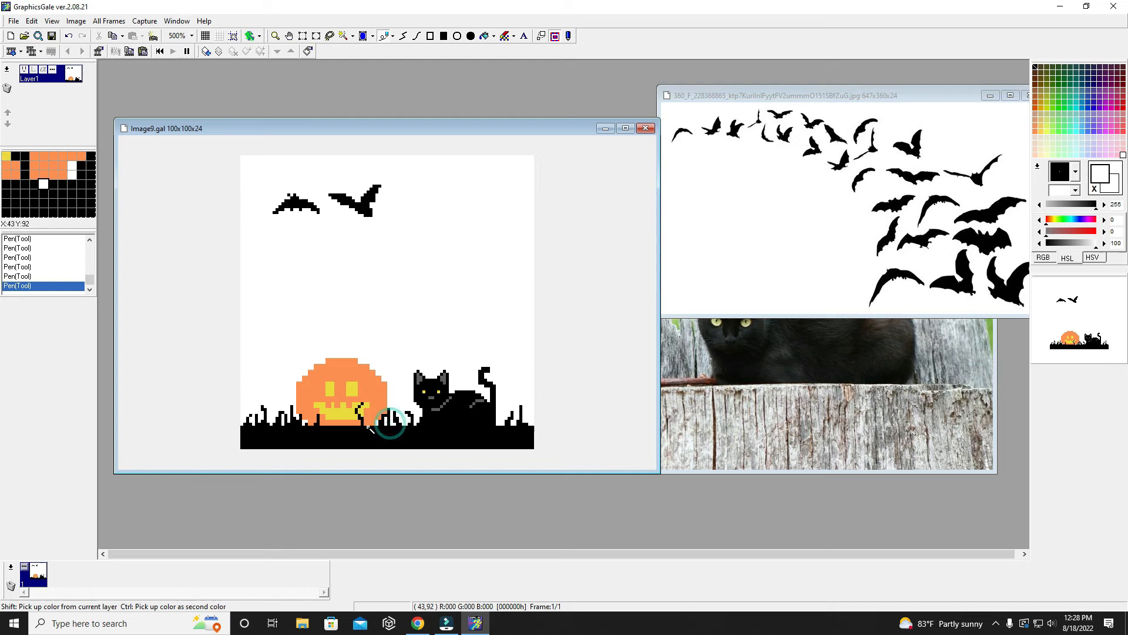
left_click_drag(385, 415, 383, 418)
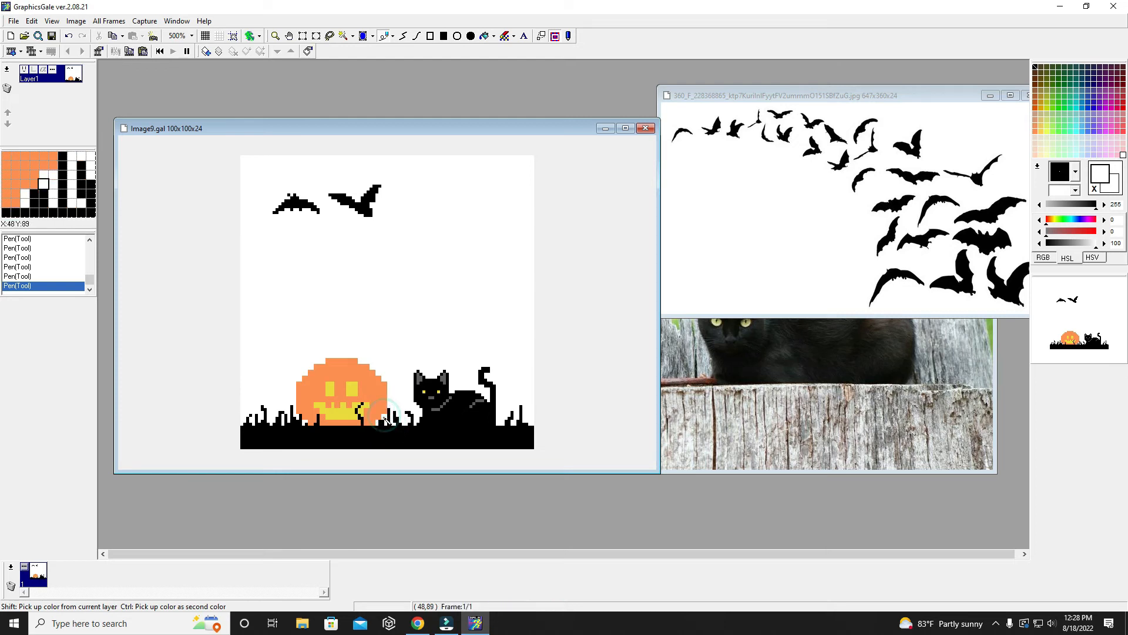
- Draw short black grass blades in front of the pumpkin's lower edge and repaint the right corner of its mouth yellow
right_click(368, 430)
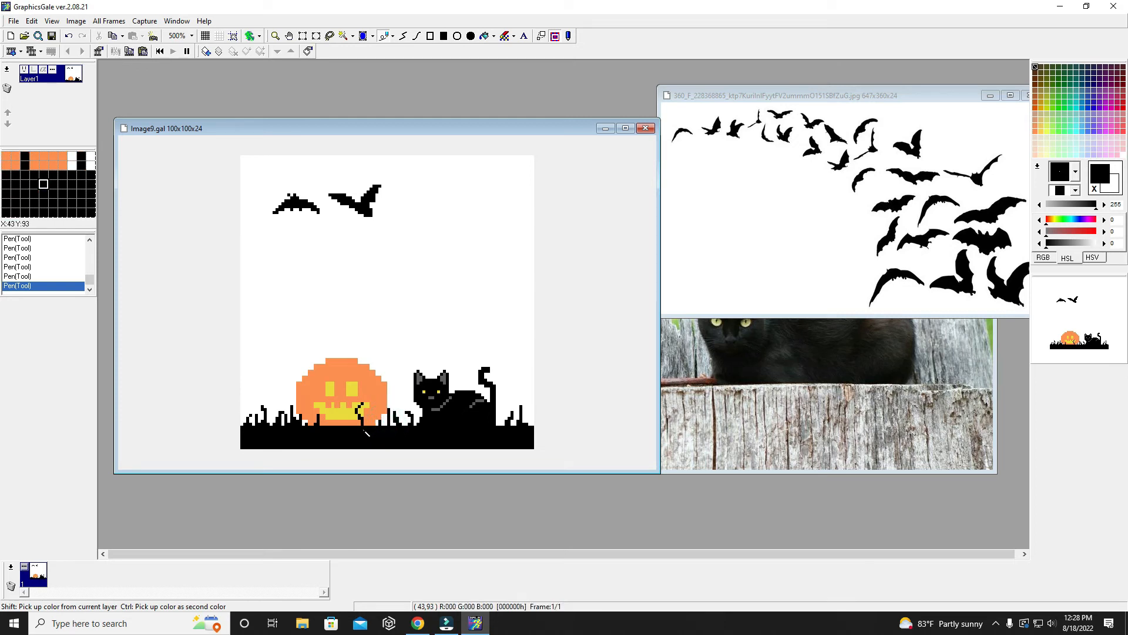
left_click_drag(338, 423, 335, 416)
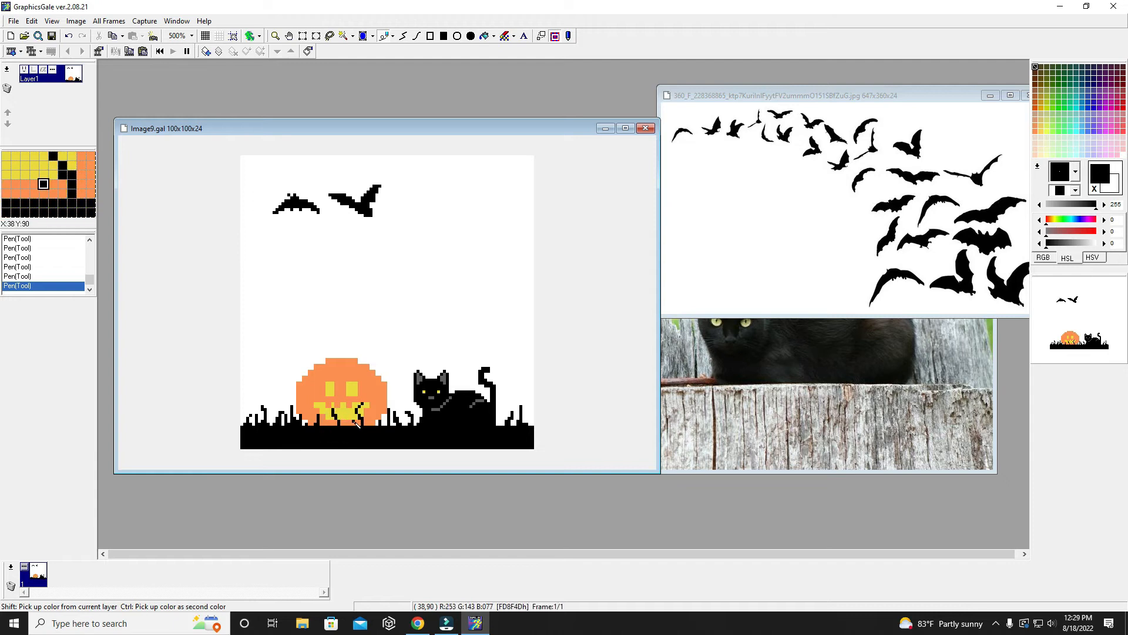
key("ctrl+z")
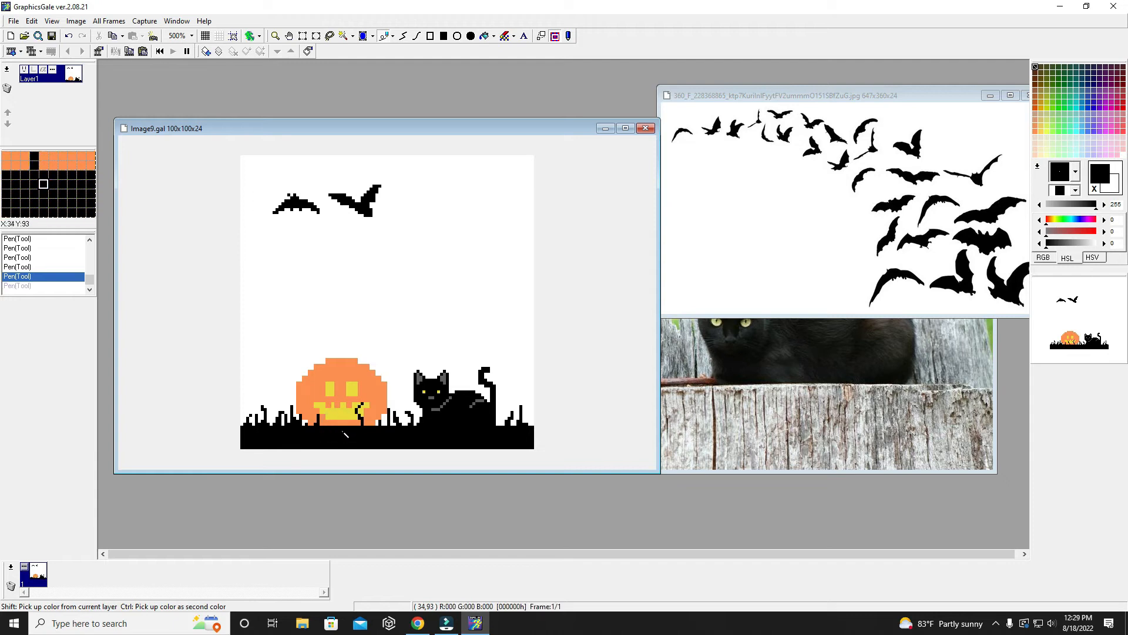
left_click_drag(333, 425, 338, 419)
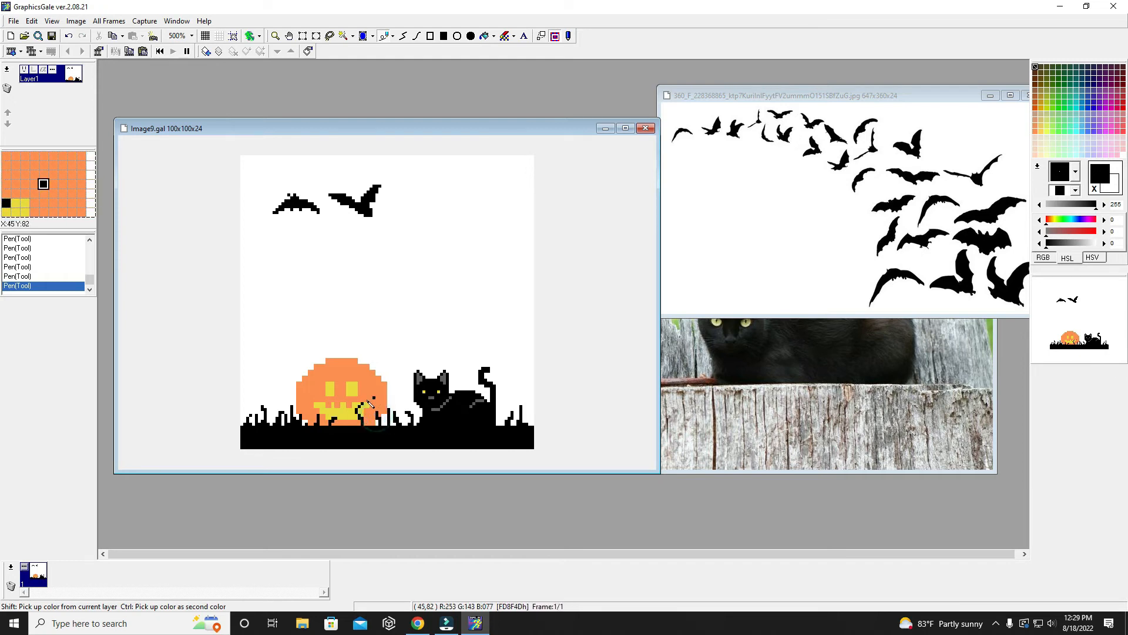
right_click(365, 407)
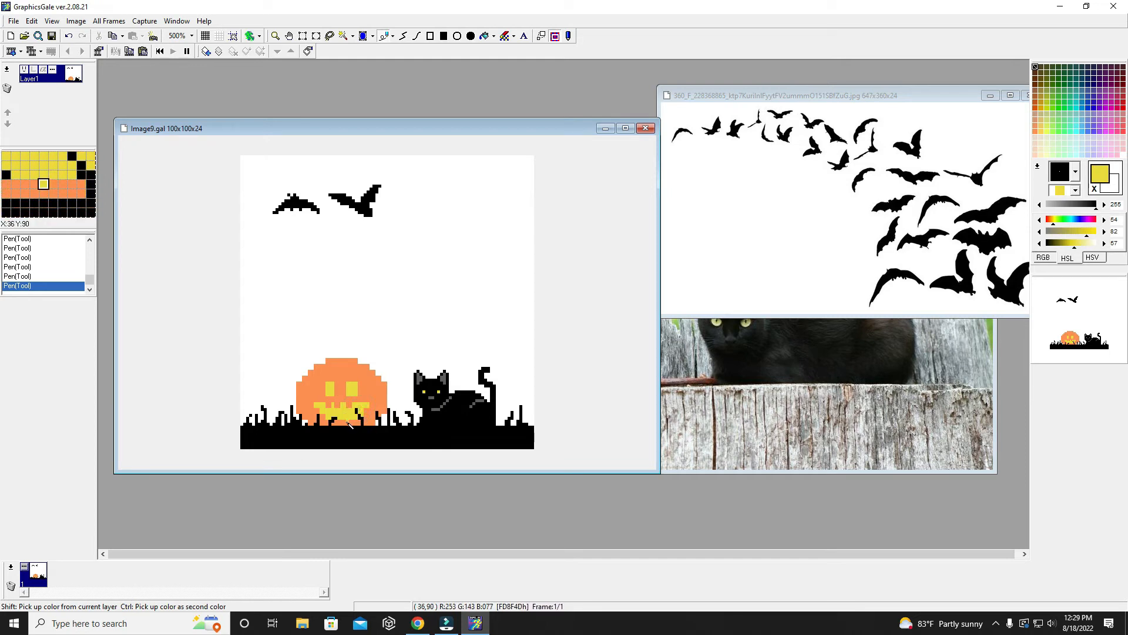
- Add an orange tooth to the lower edge of the pumpkin's mouth and reshape its eyes into angry slants with Pen pixels in the sampled orange
right_click(349, 423)
left_click(342, 419)
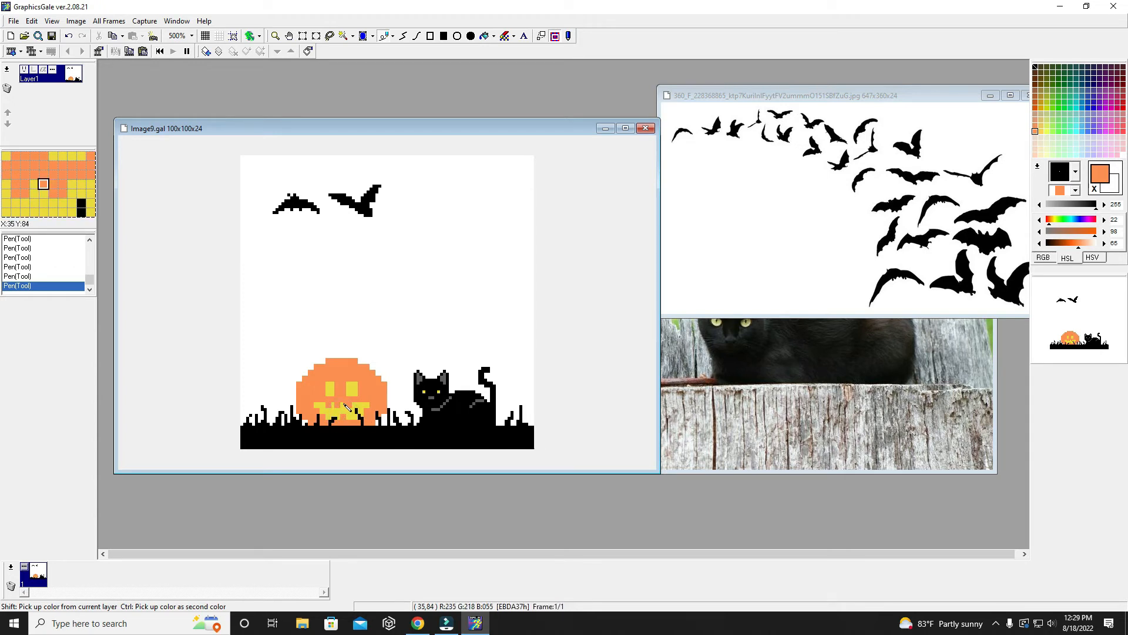
right_click(351, 407)
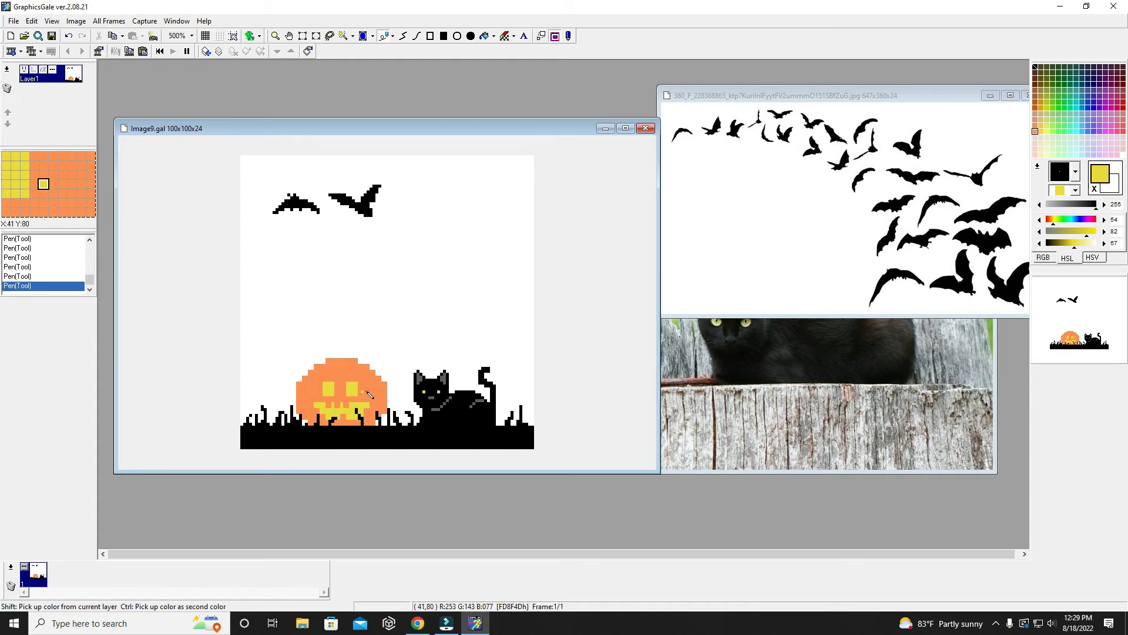
right_click(322, 399)
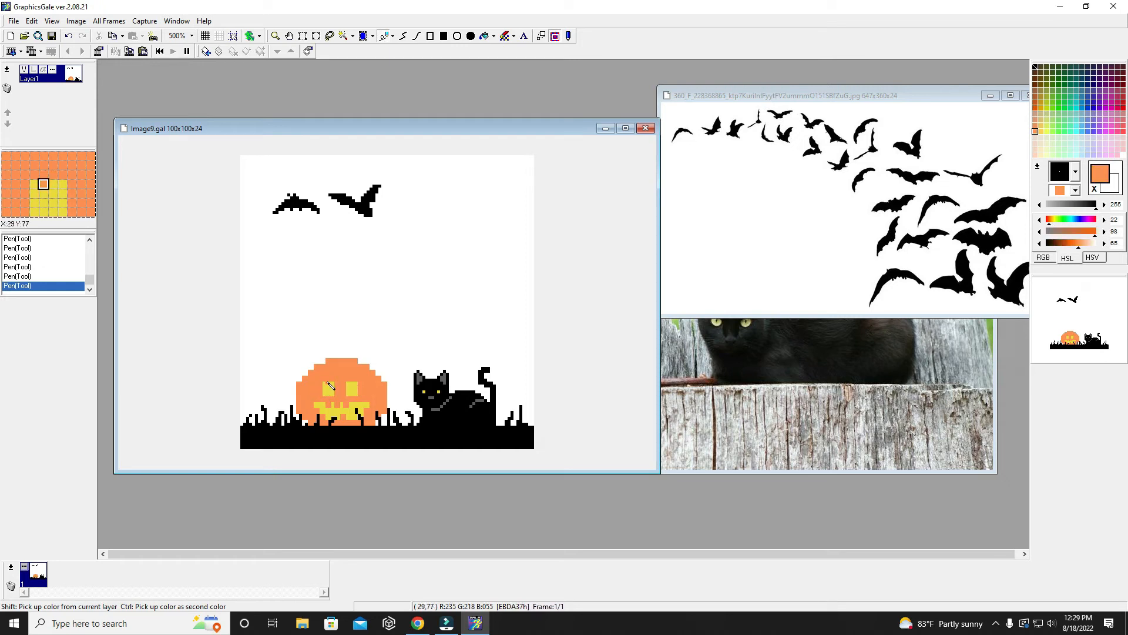
left_click(331, 384)
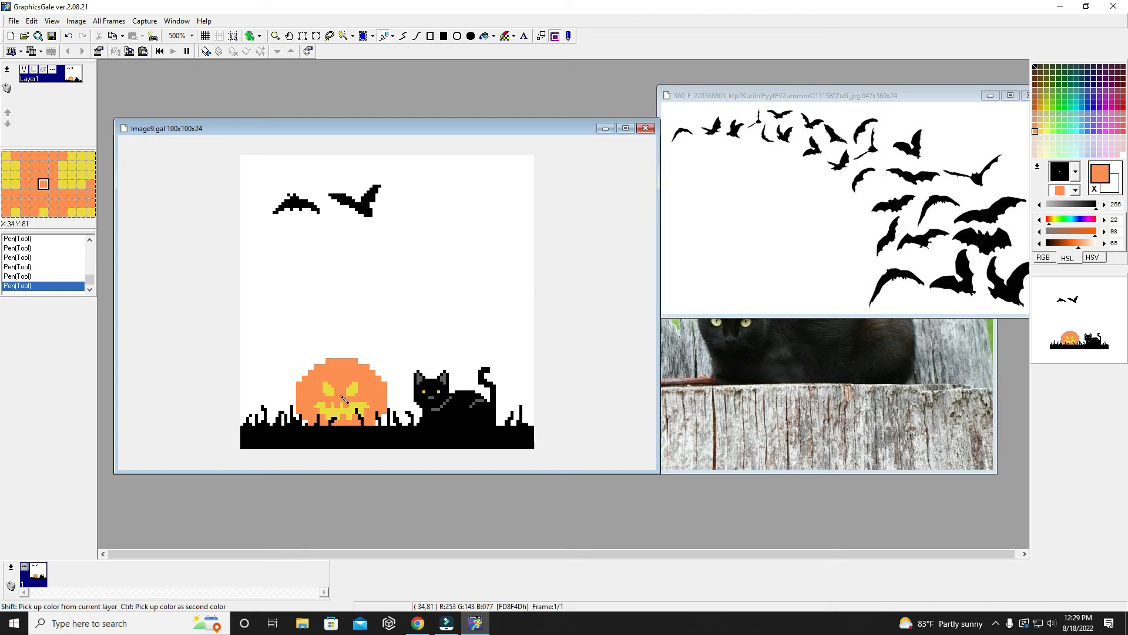
- Paint a small nose between the pumpkin's eyes and mouth with the sampled yellow
right_click(339, 399)
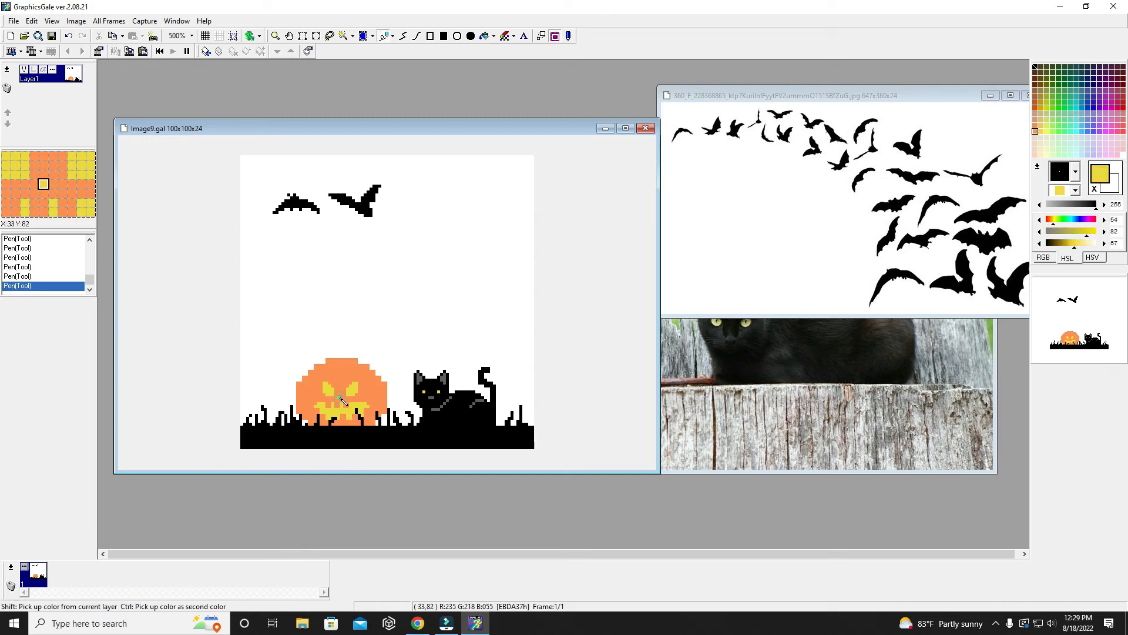
left_click(341, 394)
left_click(339, 394)
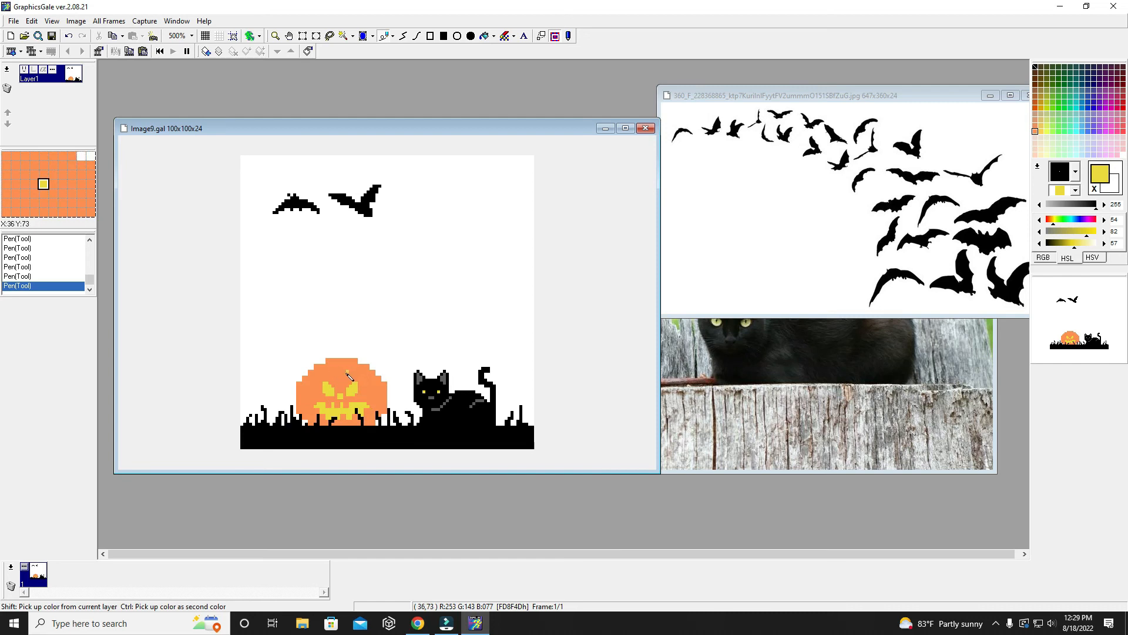
- Draw a short black stem leaning right on top of the pumpkin, using the black sampled from the cat
right_click(346, 377)
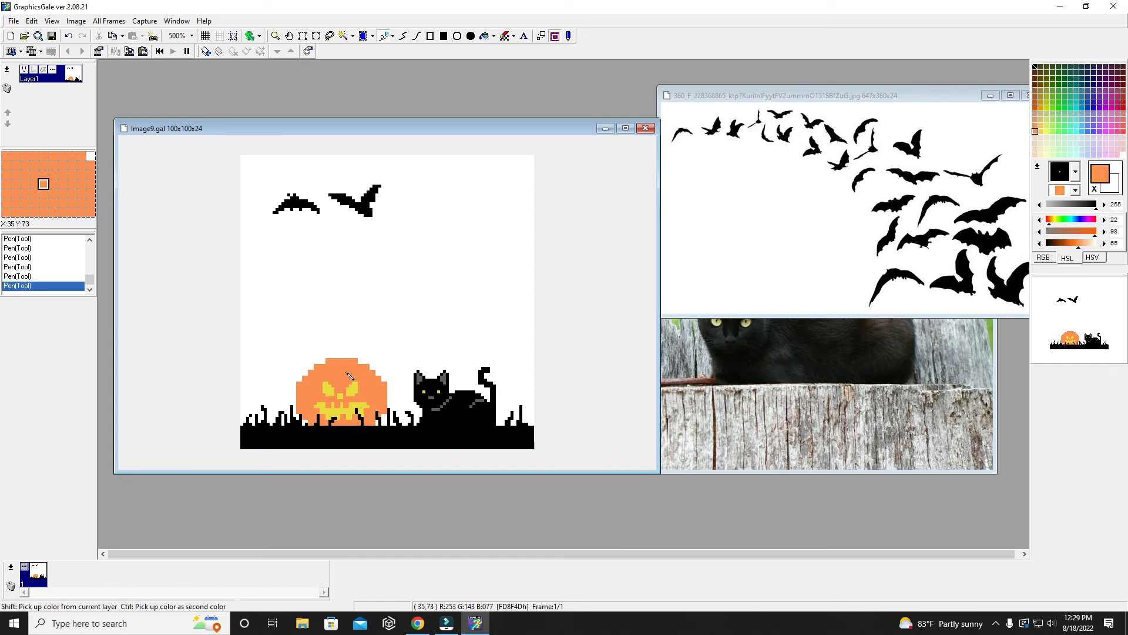
right_click(449, 419)
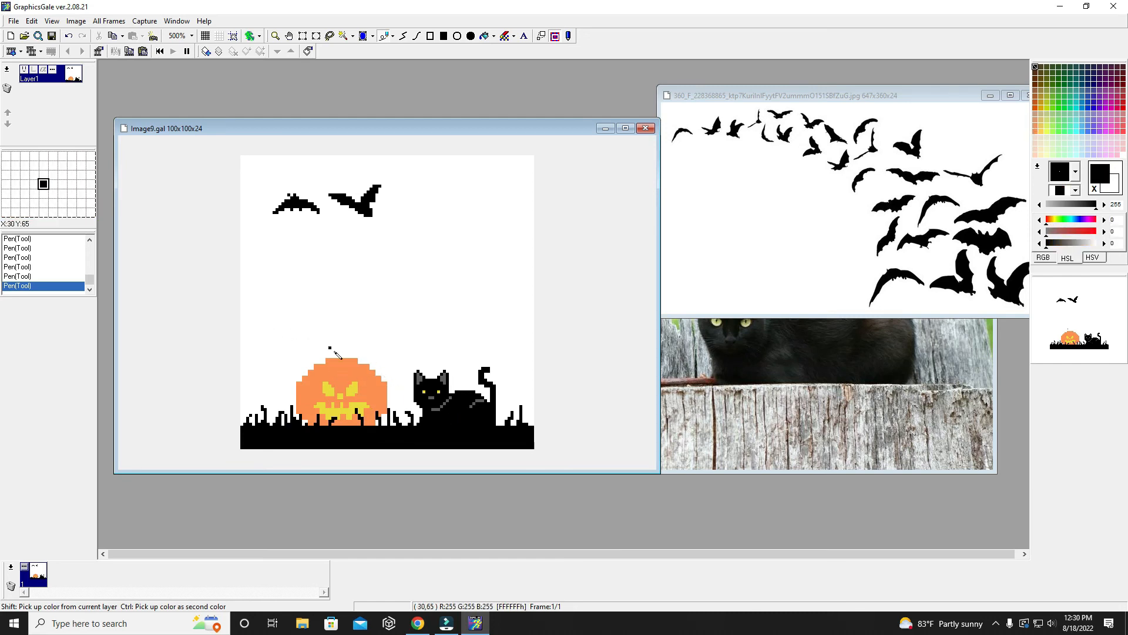
mouse_move(339, 356)
left_mouse_down()
mouse_move(347, 342)
mouse_move(343, 353)
left_mouse_up()
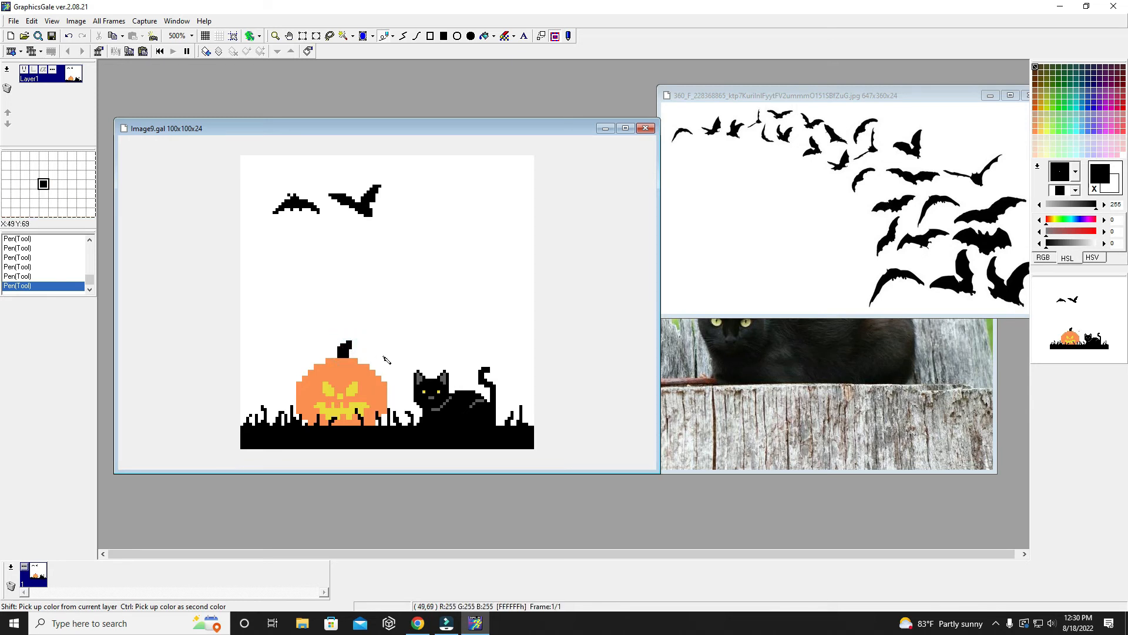
- Darken the sampled pumpkin orange to lightness 50 and draw vertical rib lines on the pumpkin's left side and centre, skipping the facial features
right_click(315, 389)
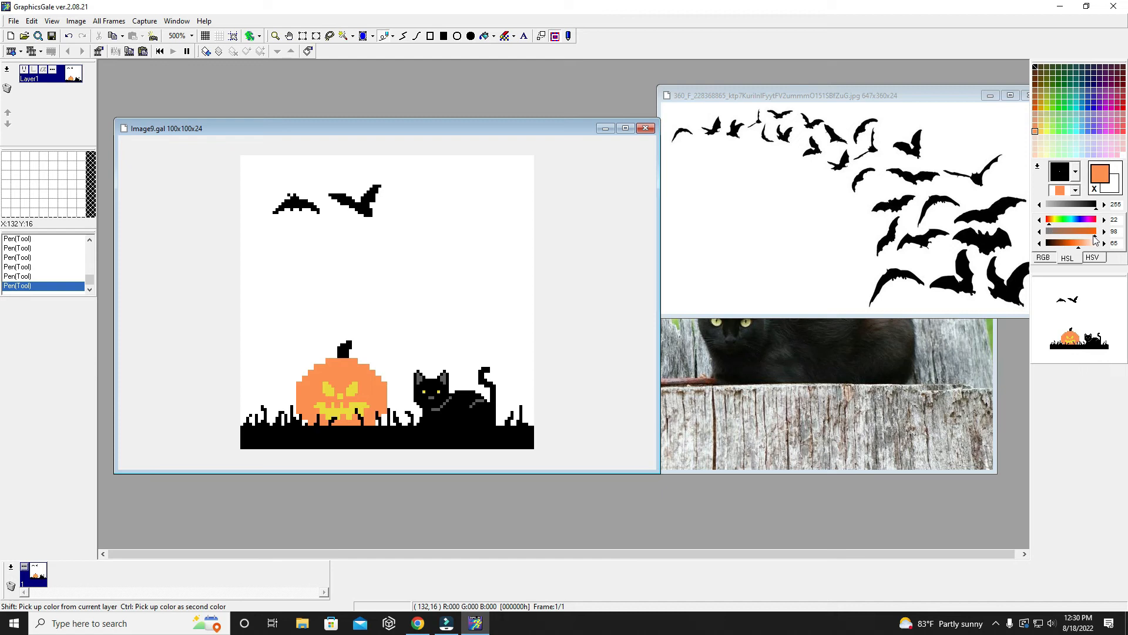
left_click_drag(1075, 250, 1073, 249)
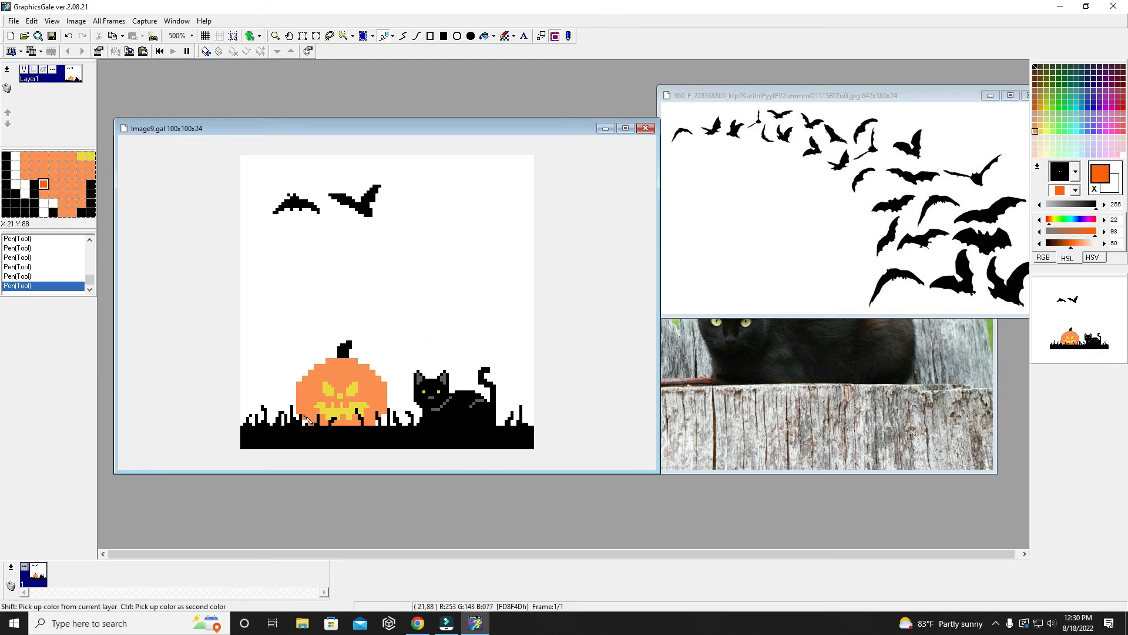
left_click_drag(306, 418, 312, 381)
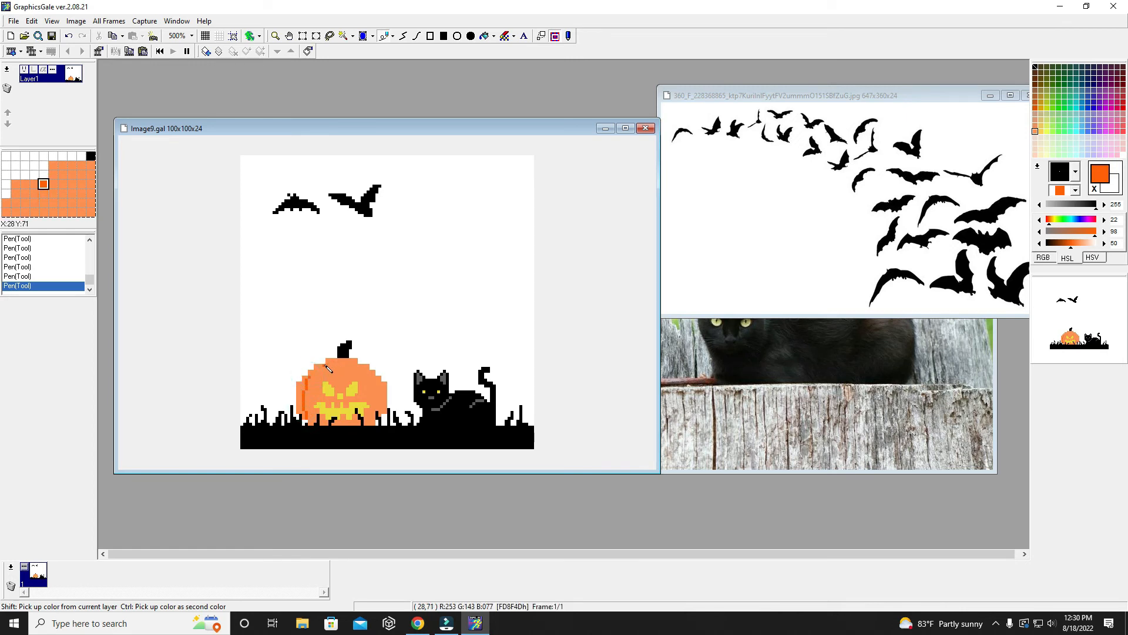
left_click(323, 366)
left_click_drag(321, 369, 322, 415)
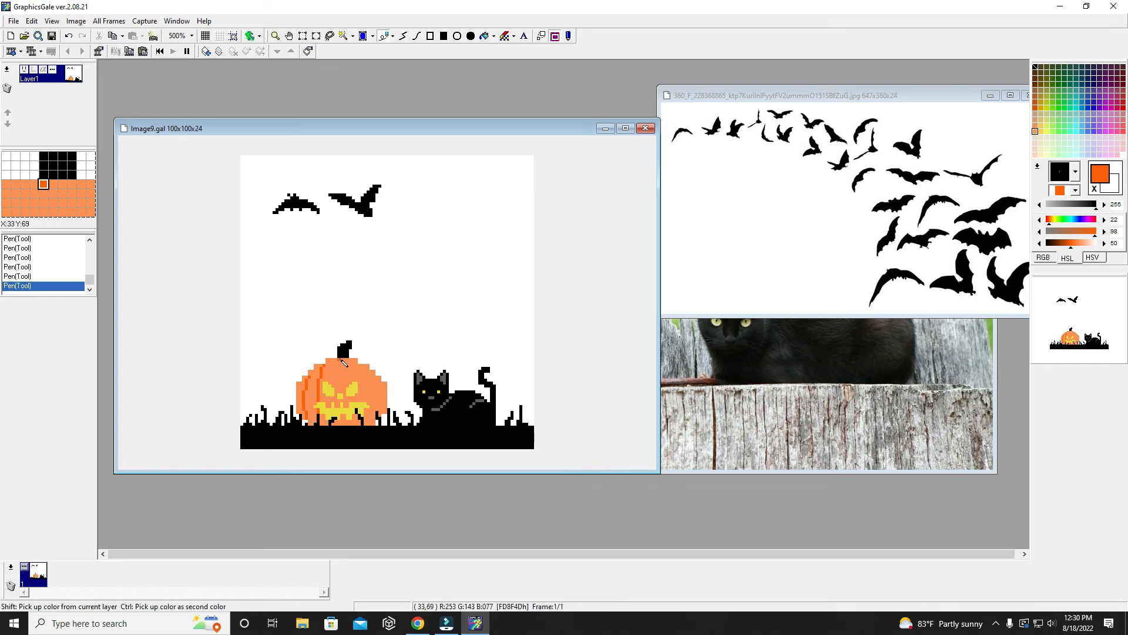
left_click_drag(339, 359, 340, 395)
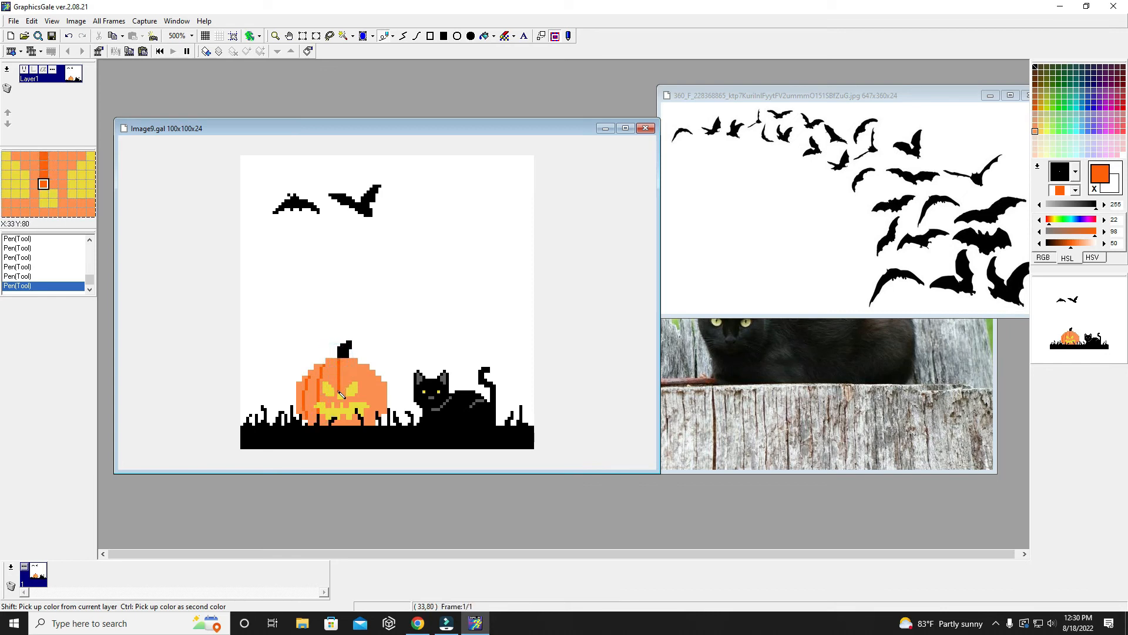
left_click(340, 401)
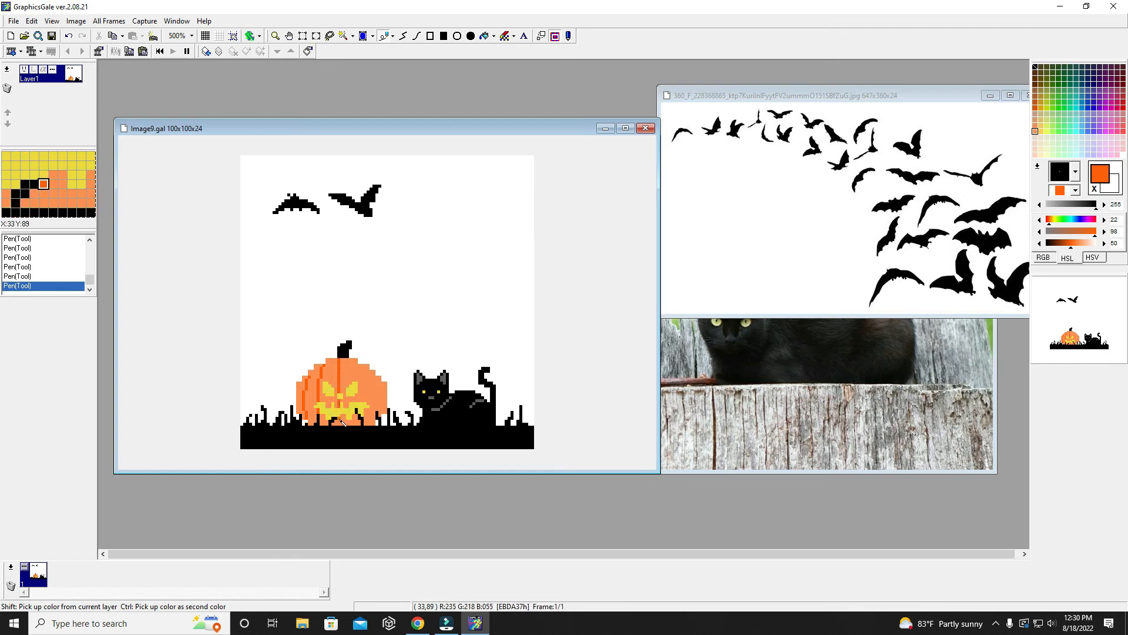
left_click(340, 422)
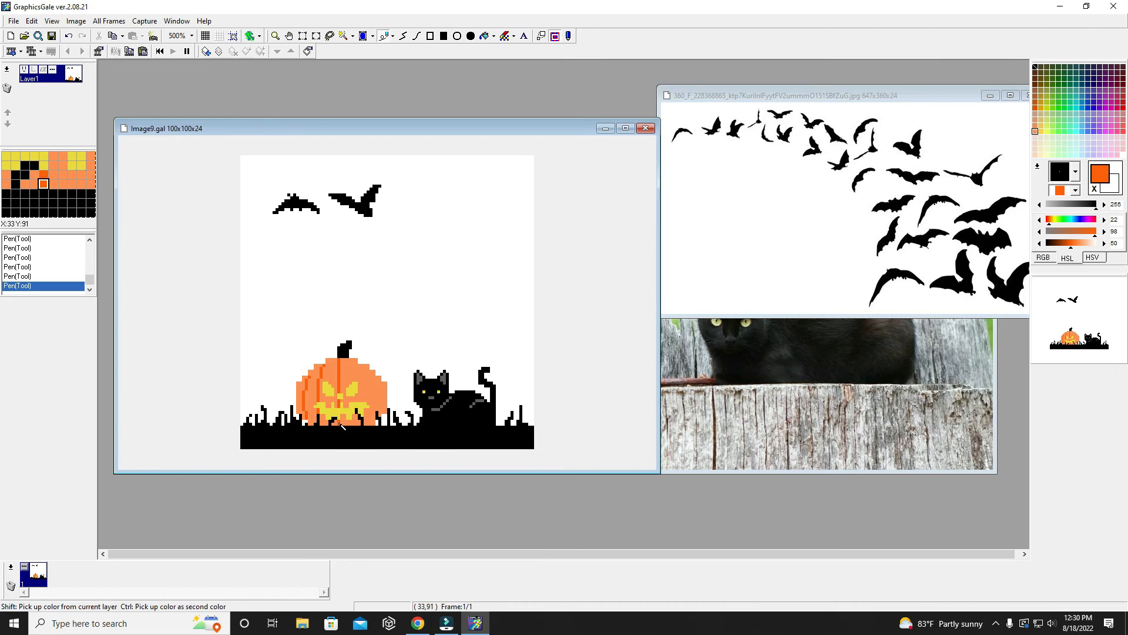
- Draw two curved dark orange rib lines down the right side of the pumpkin, keeping the mouth and grass clear
left_click(355, 360)
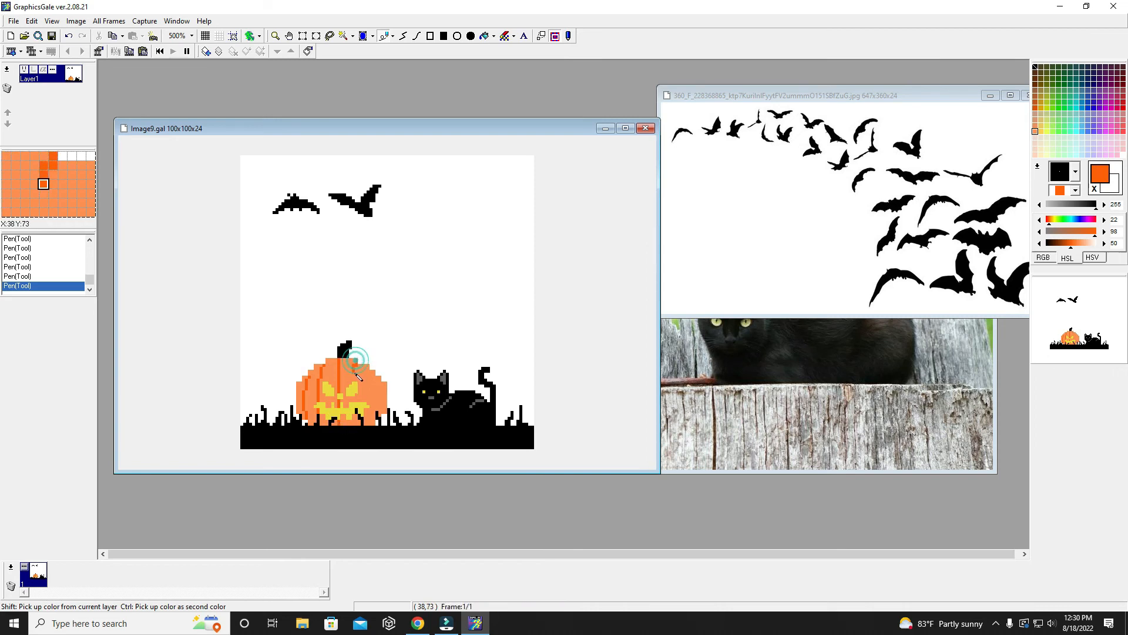
left_click(359, 382)
left_click(362, 383)
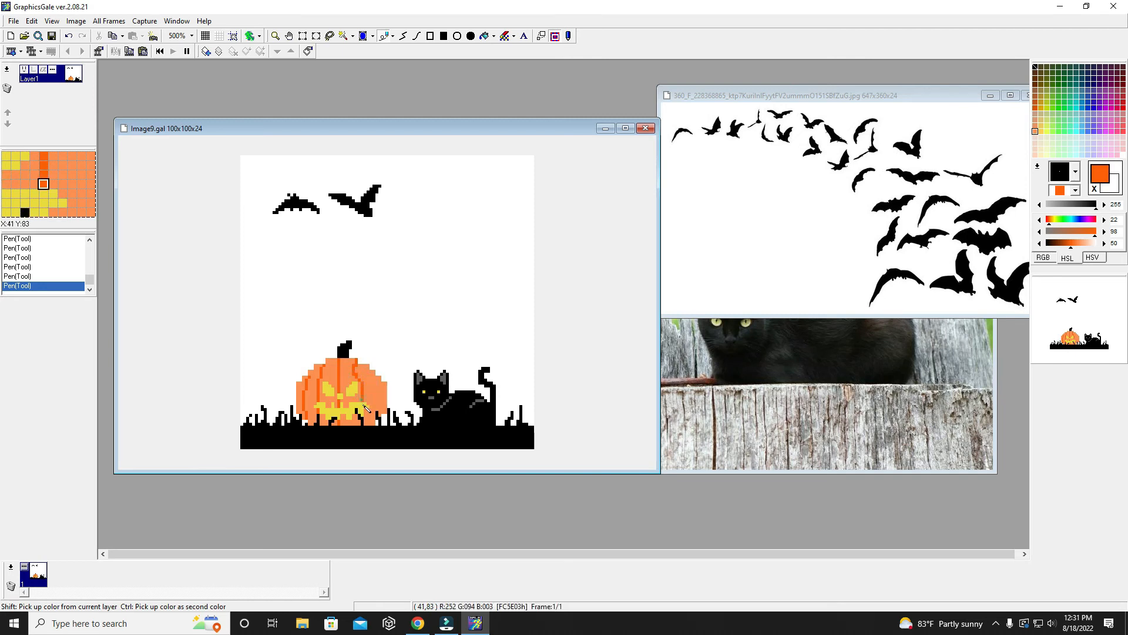
left_click(362, 402)
left_click(359, 422)
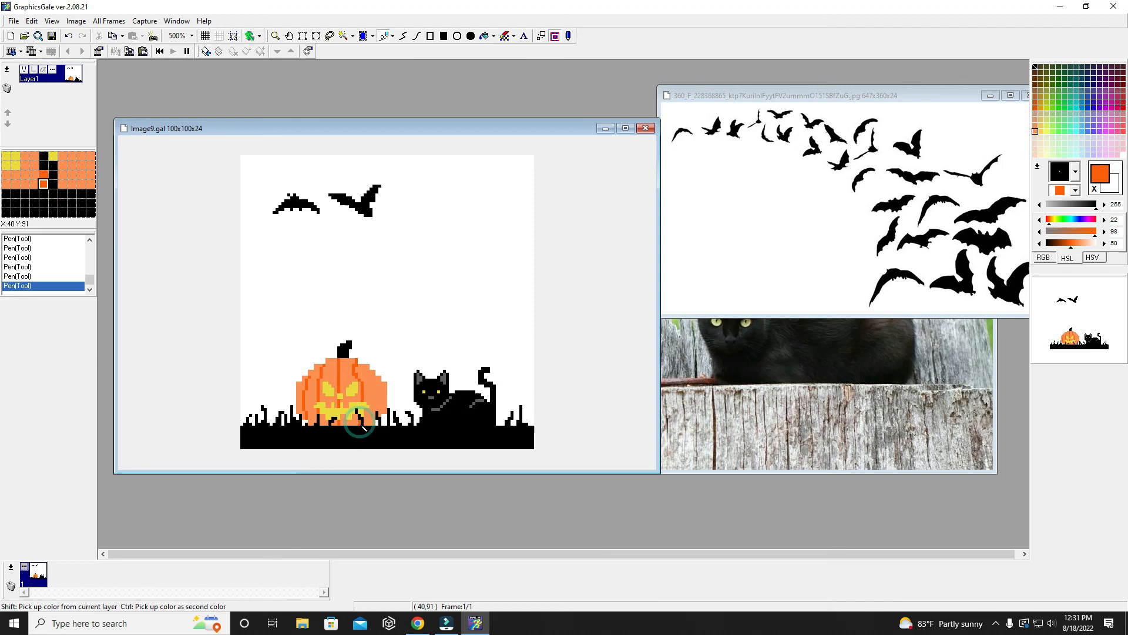
left_click(377, 379)
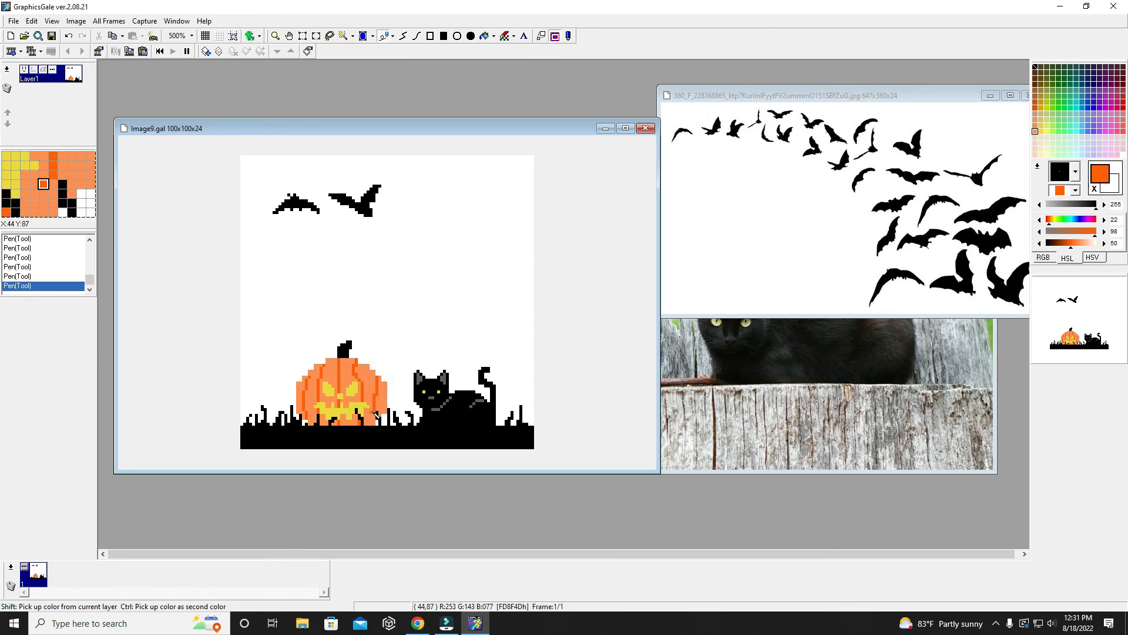
left_click(374, 413)
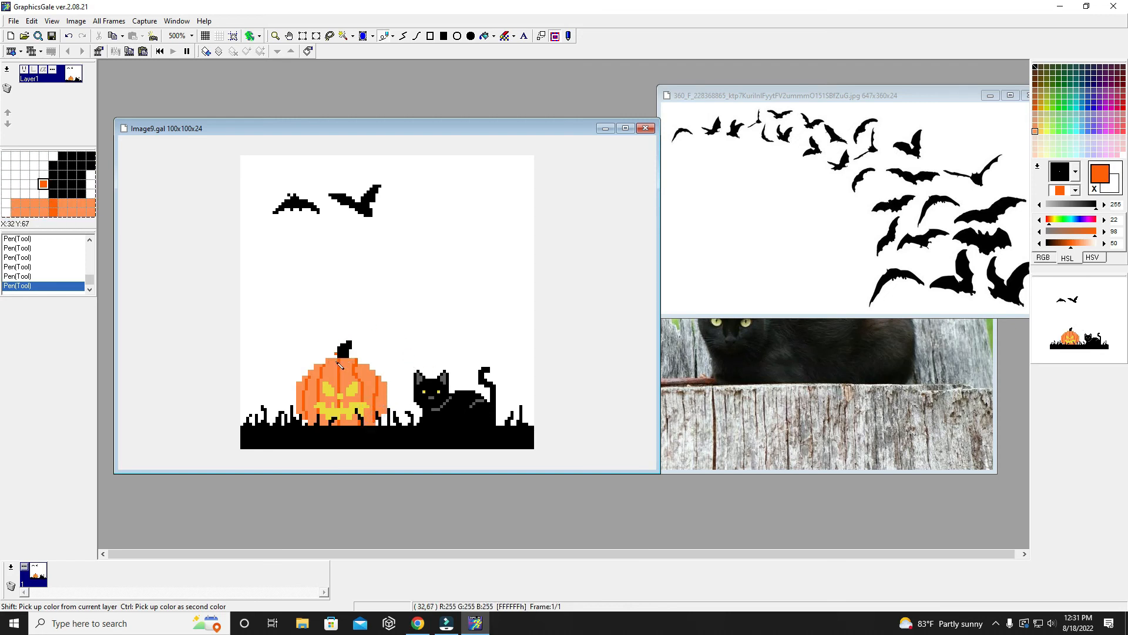
- Draw a thin curved black line across the top of the pumpkin just below the stem
right_click(448, 417)
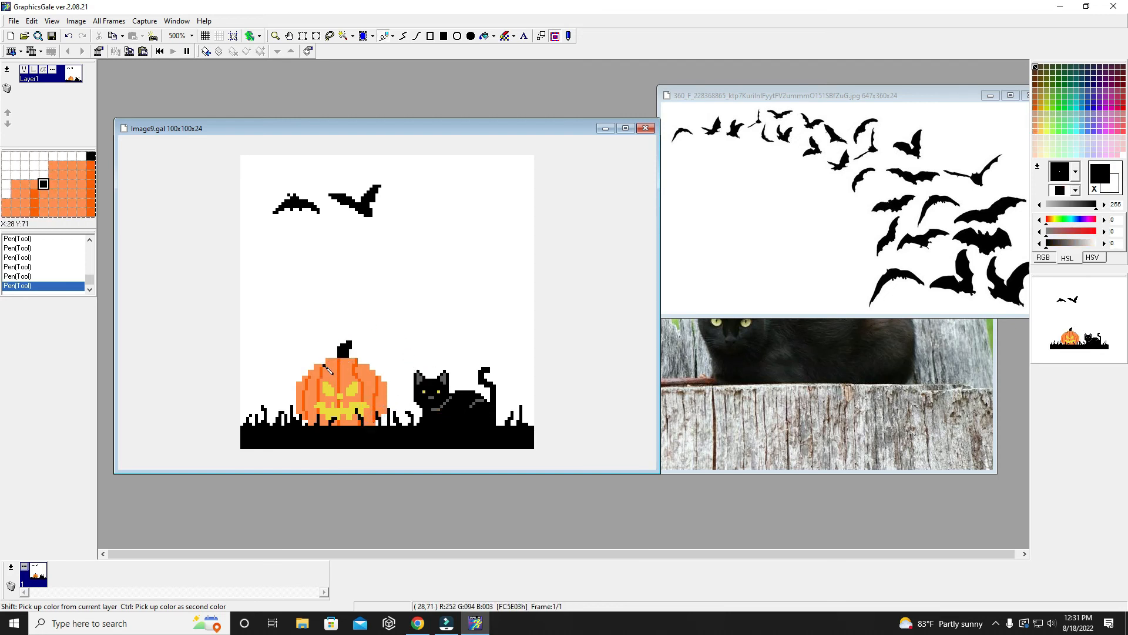
left_click_drag(330, 365, 357, 365)
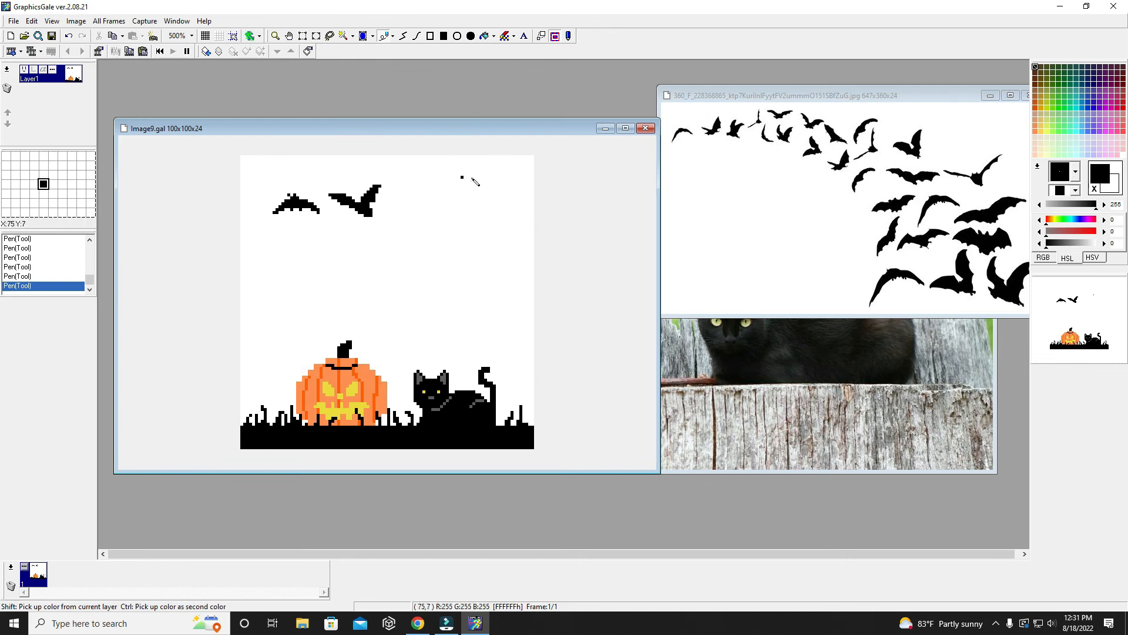
- Draw a black filled circle about 26 pixels wide in the upper right sky and carve it into a crescent with an offset white filled circle
mouse_move(479, 171)
left_mouse_down()
mouse_move(501, 190)
mouse_move(507, 232)
mouse_move(471, 252)
left_mouse_up()
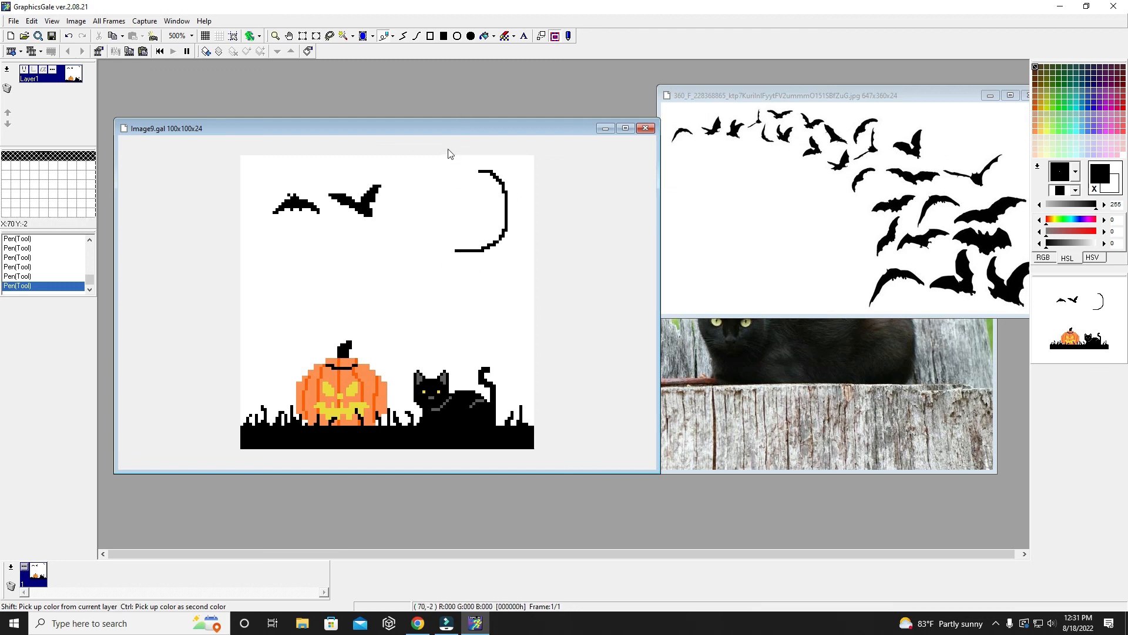
key("ctrl+z")
left_click(471, 36)
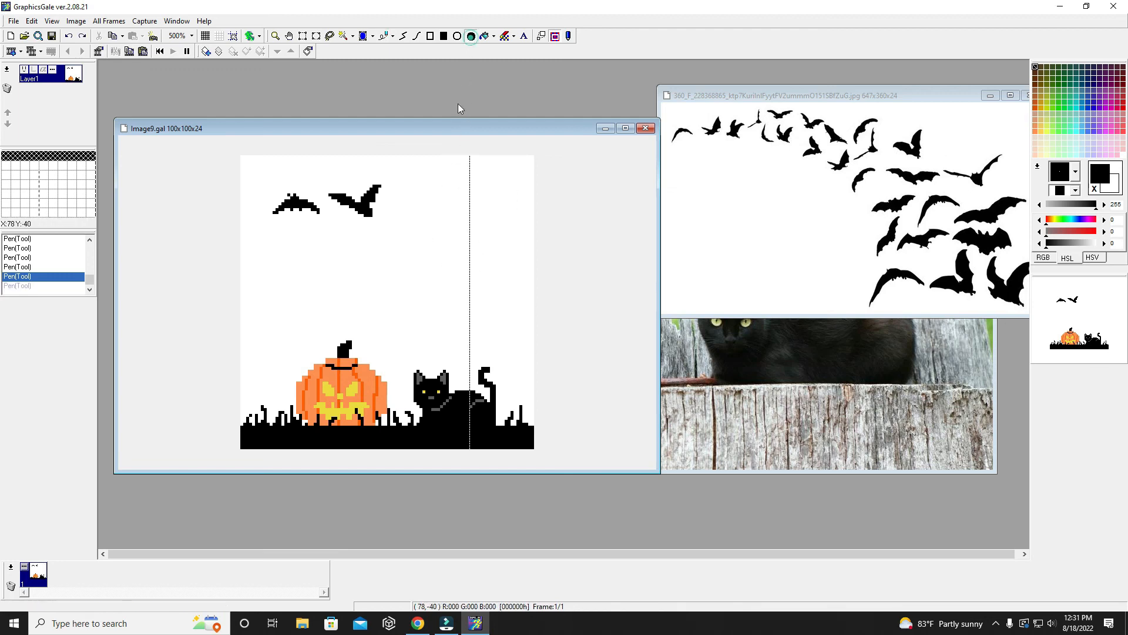
left_click_drag(443, 168, 520, 243)
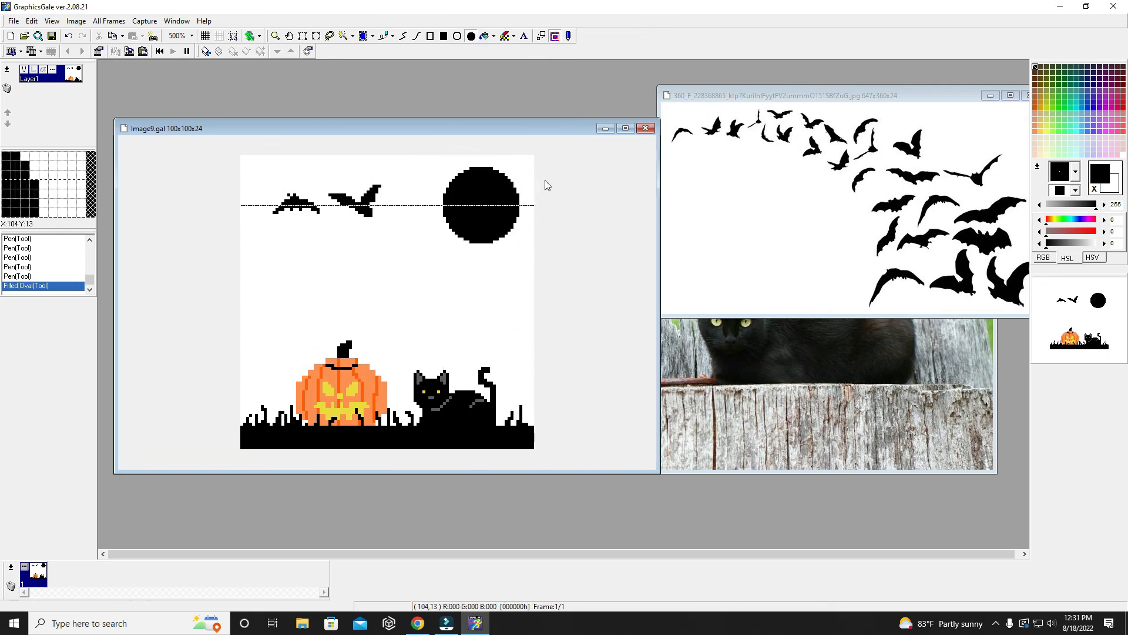
left_click(1095, 188)
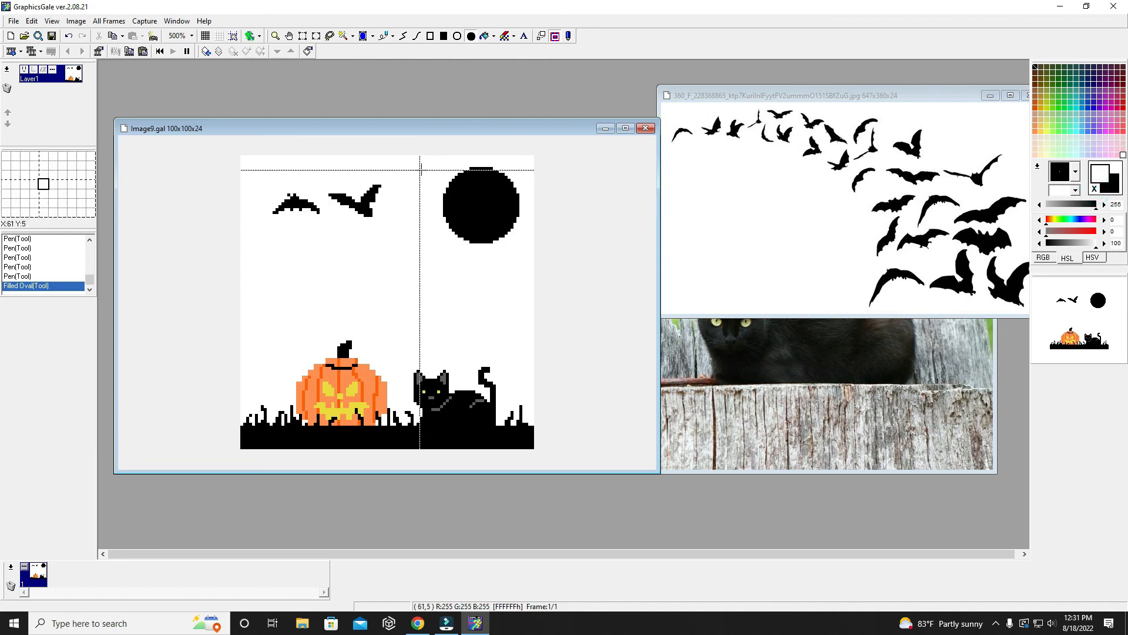
left_click_drag(425, 167, 499, 246)
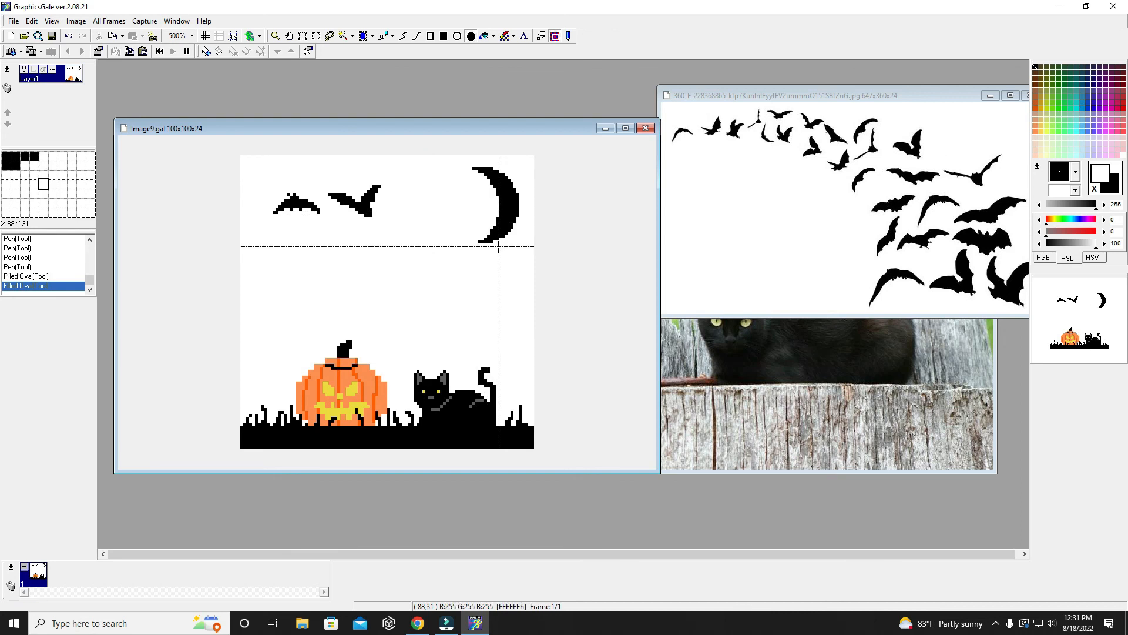